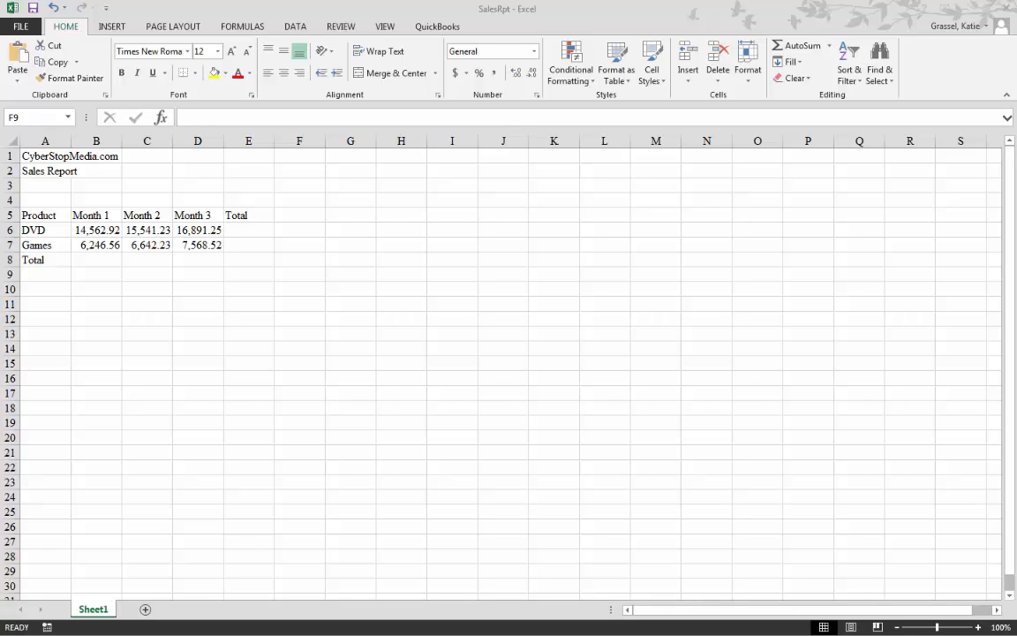
# - Replace the Month 3 heading in cell D5 with October
pyautogui.click(192, 215)
pyautogui.write('Octobetr')
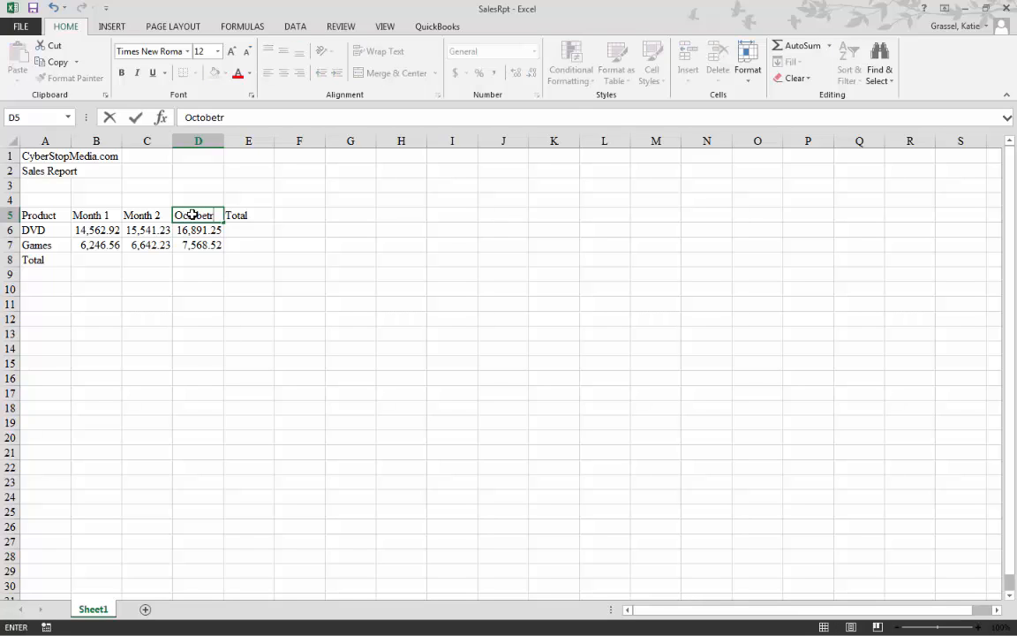
pyautogui.press('BackSpace')
pyautogui.press('BackSpace')
pyautogui.write('r')
# - Replace the Month 2 heading in C5 with September and the Month 1 heading in B5 with August
pyautogui.click(152, 216)
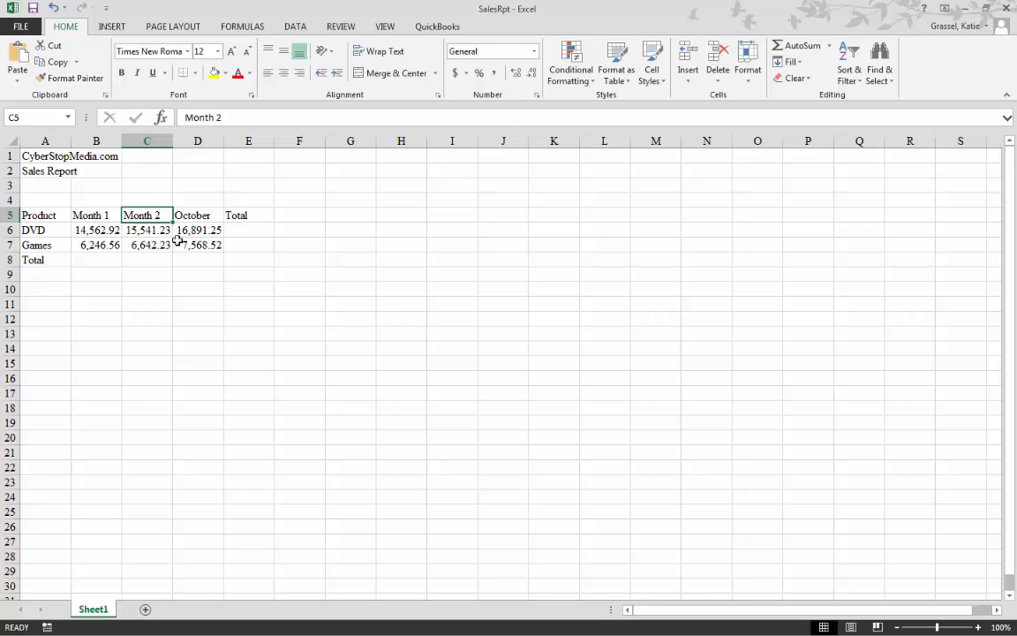
pyautogui.write('Sep')
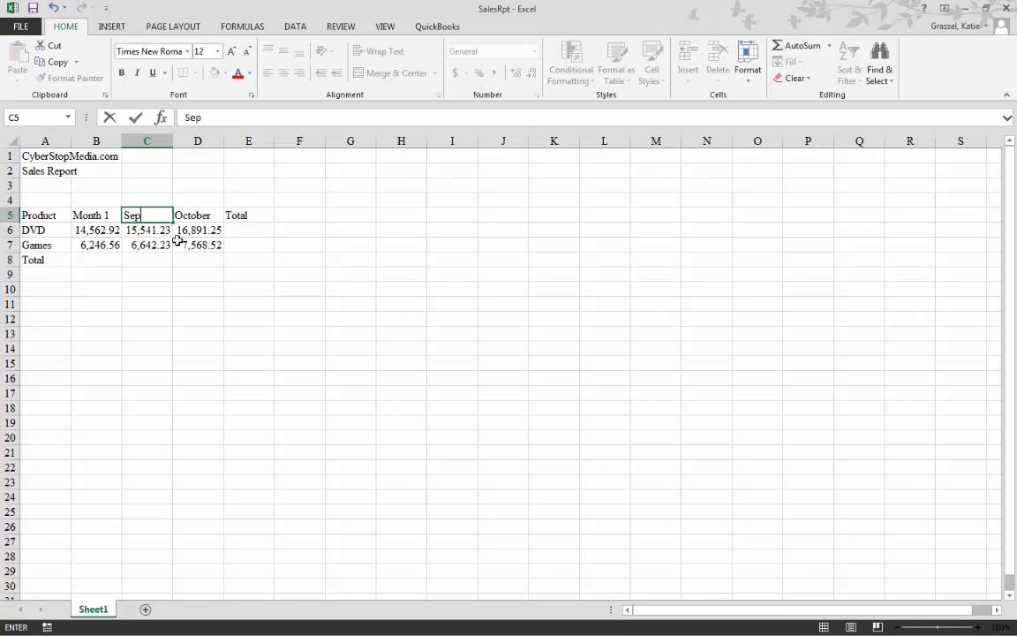
pyautogui.write('tember')
pyautogui.click(97, 216)
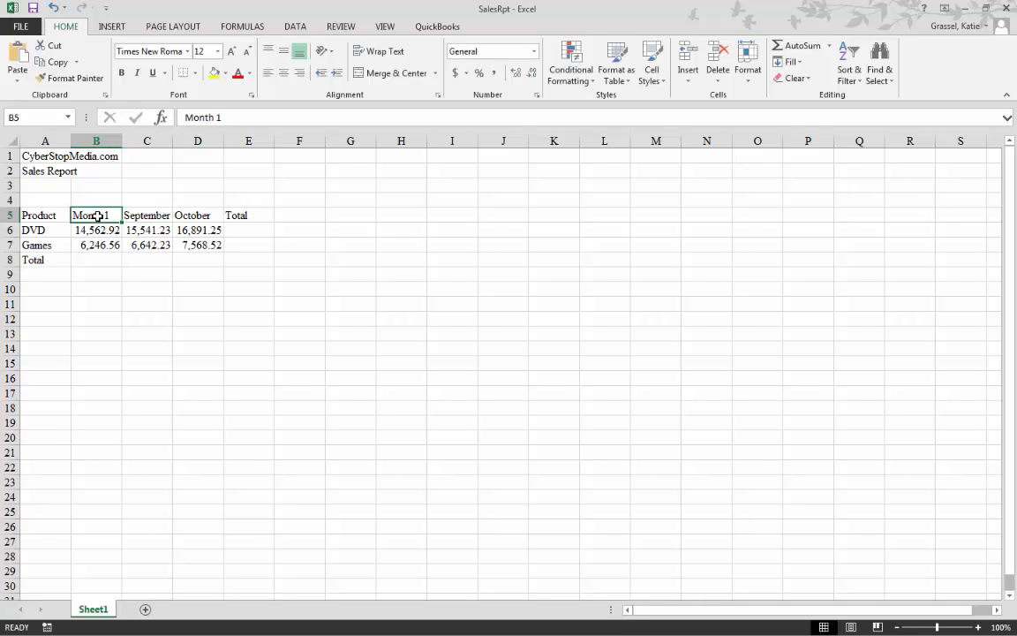
pyautogui.write('A')
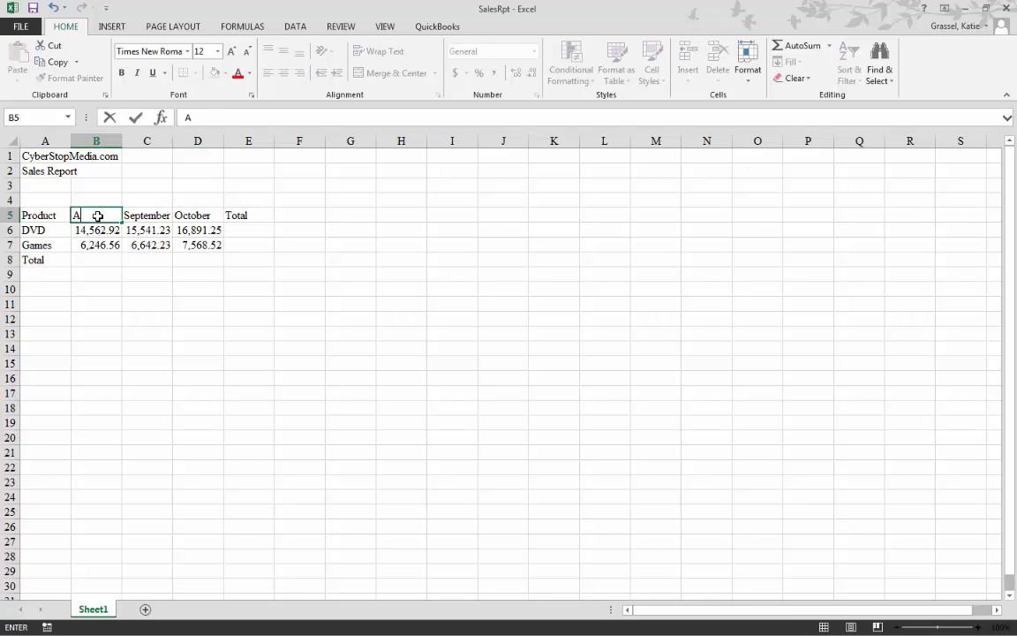
pyautogui.write('ugust')
pyautogui.press('Return')
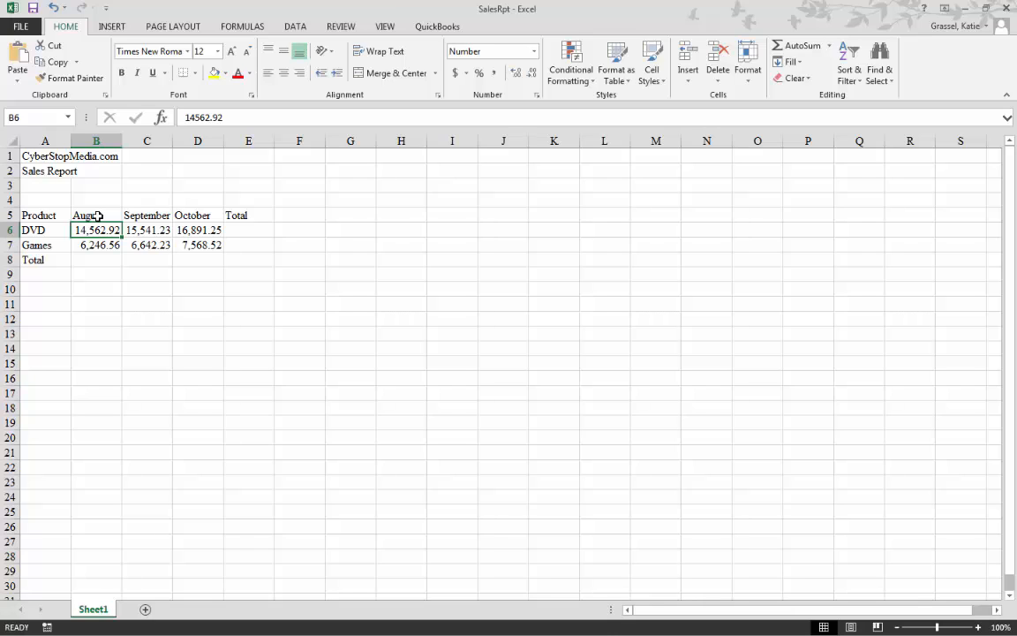
# - Enter the subtitle "For the Quarter Ending October" in cell A3, below the Sales Report title
pyautogui.click(50, 185)
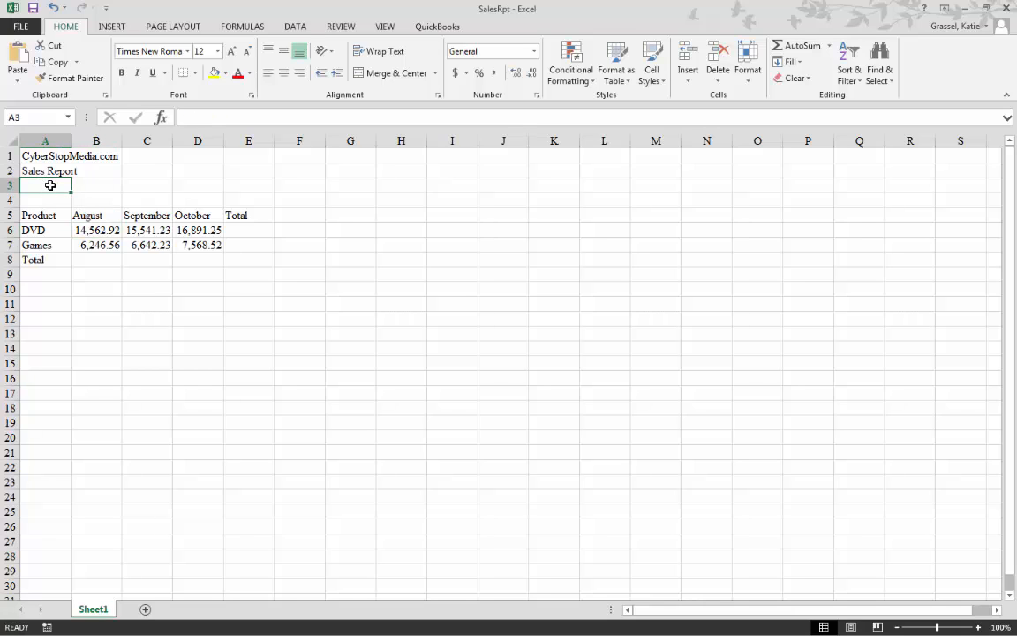
pyautogui.write('For')
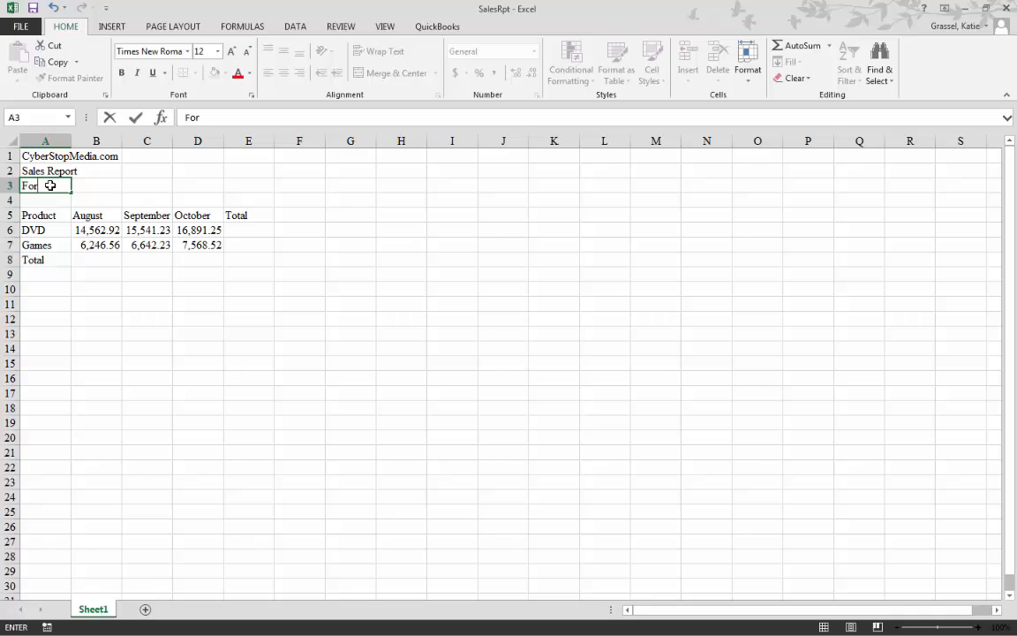
pyautogui.write(' the Quarter E')
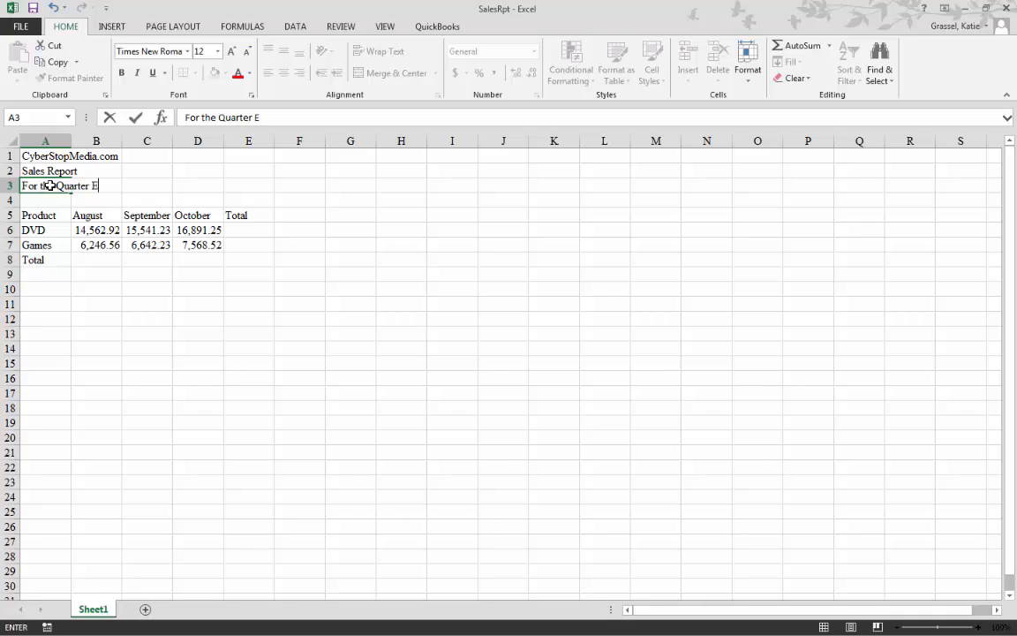
pyautogui.write('nding, October')
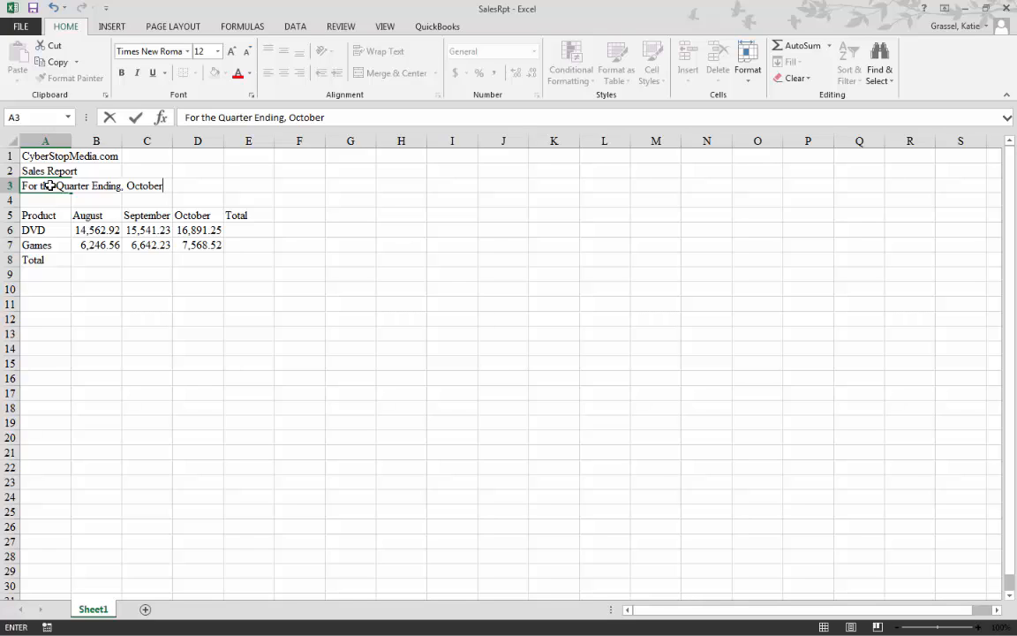
pyautogui.click(125, 185)
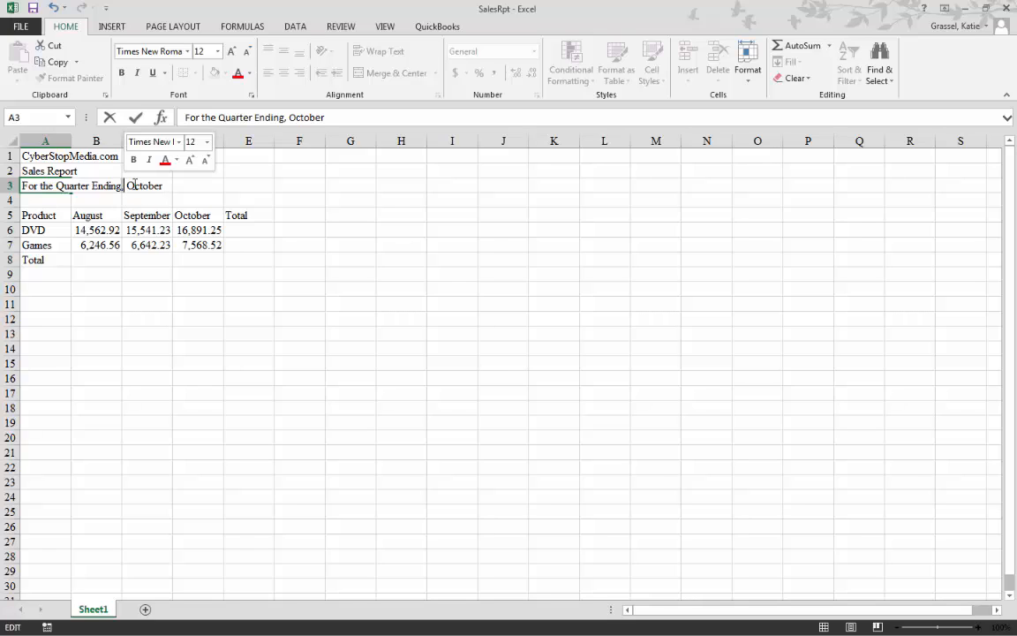
pyautogui.press('BackSpace')
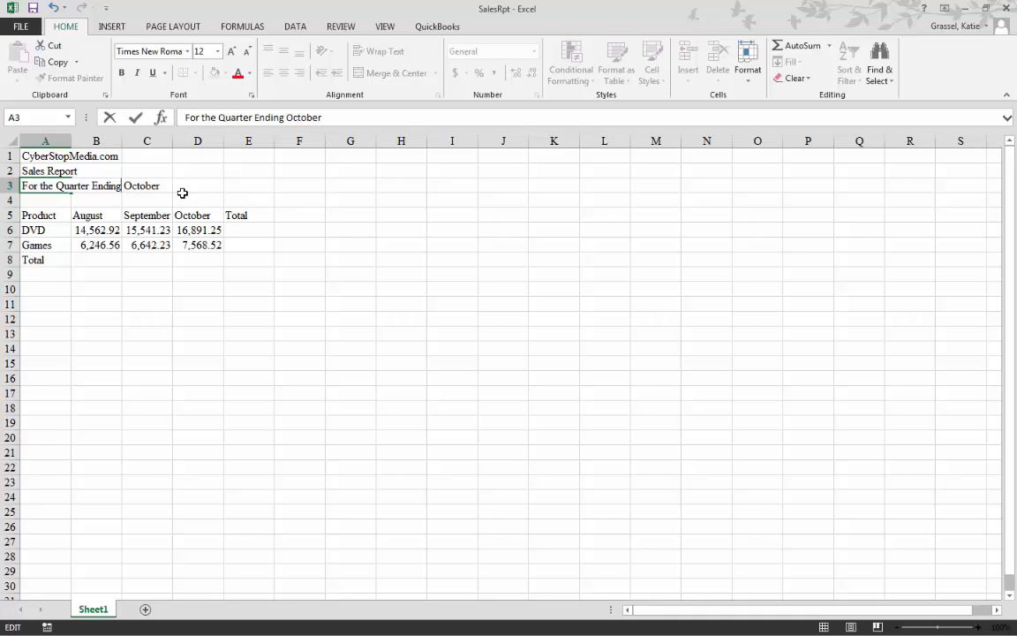
pyautogui.click(157, 194)
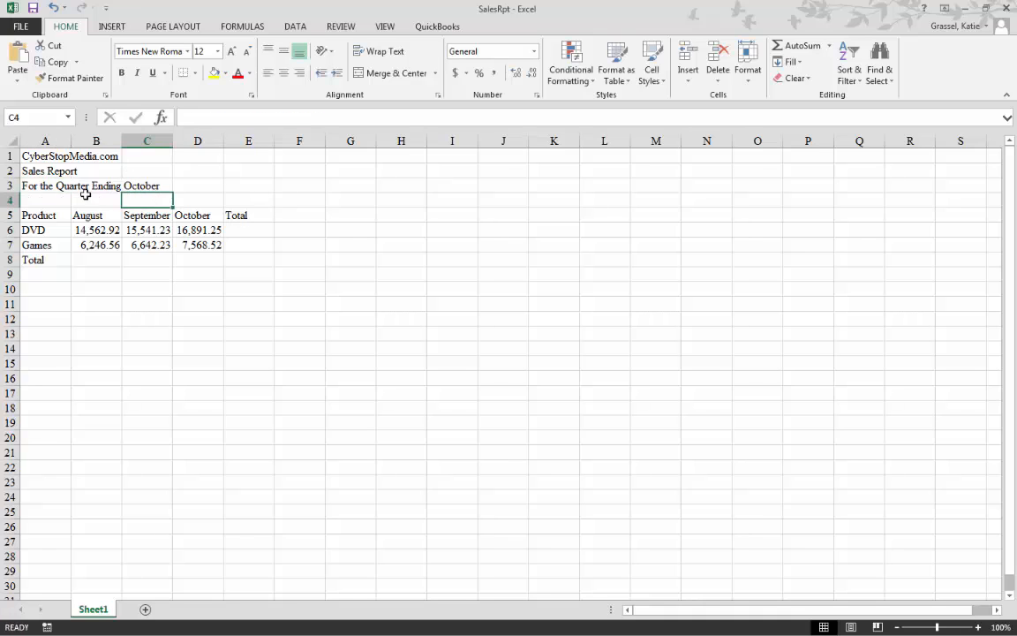
pyautogui.click(50, 183)
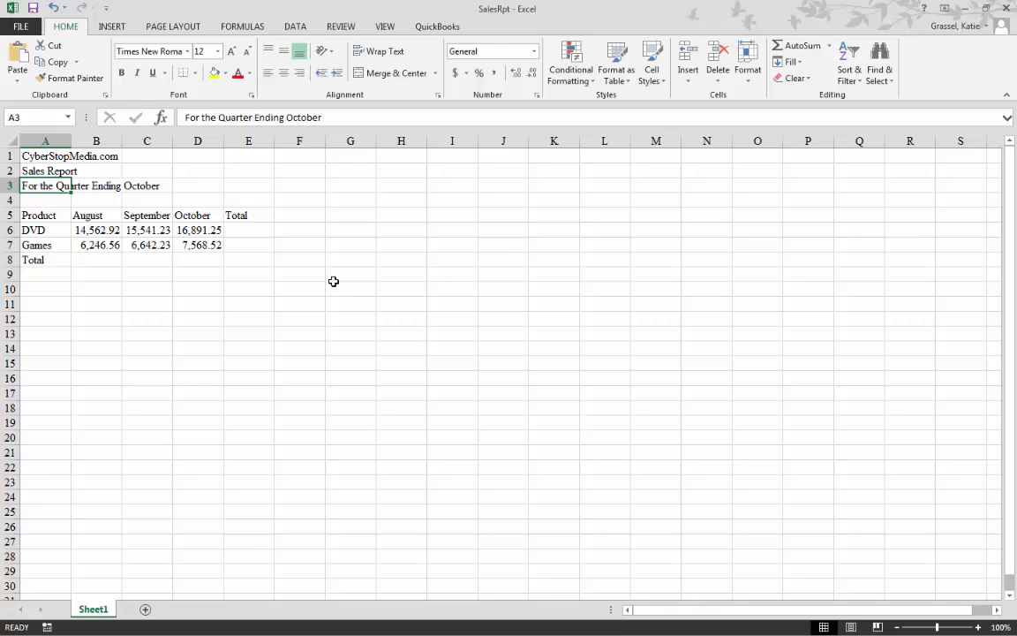
pyautogui.click(253, 231)
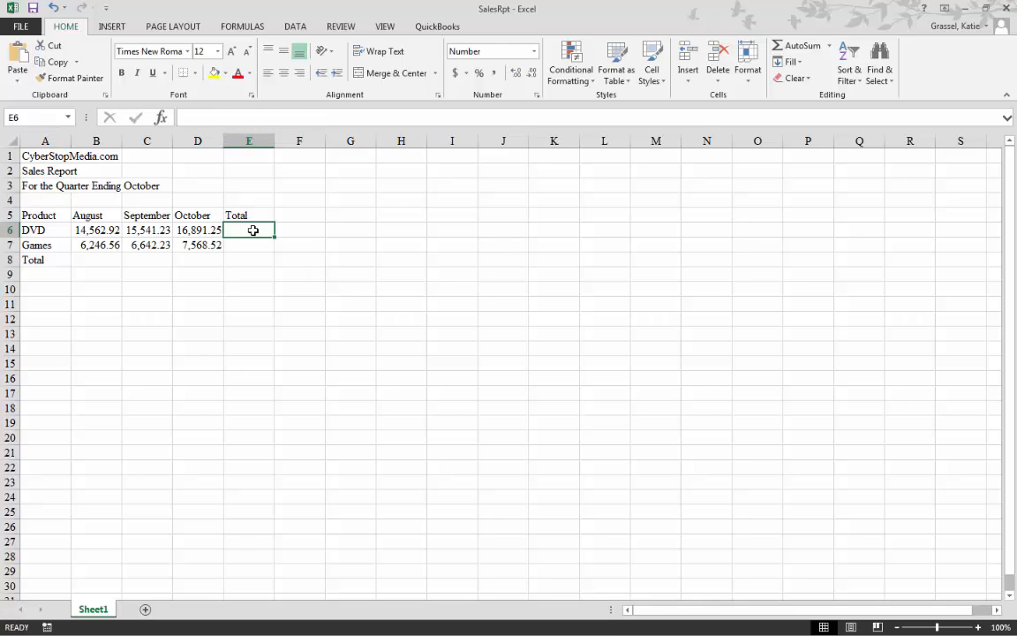
pyautogui.write('=')
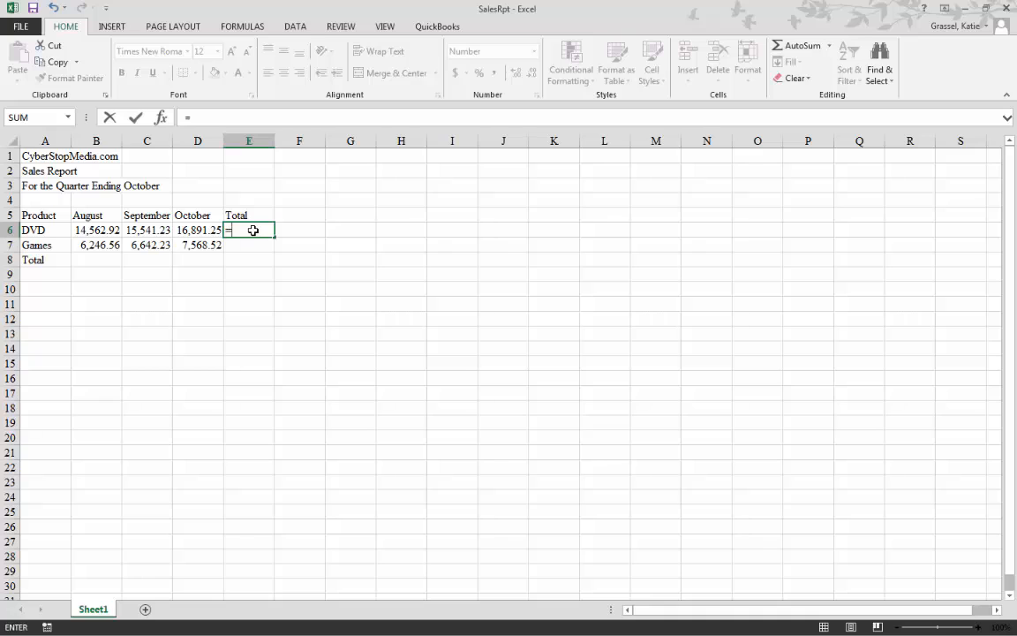
pyautogui.click(95, 230)
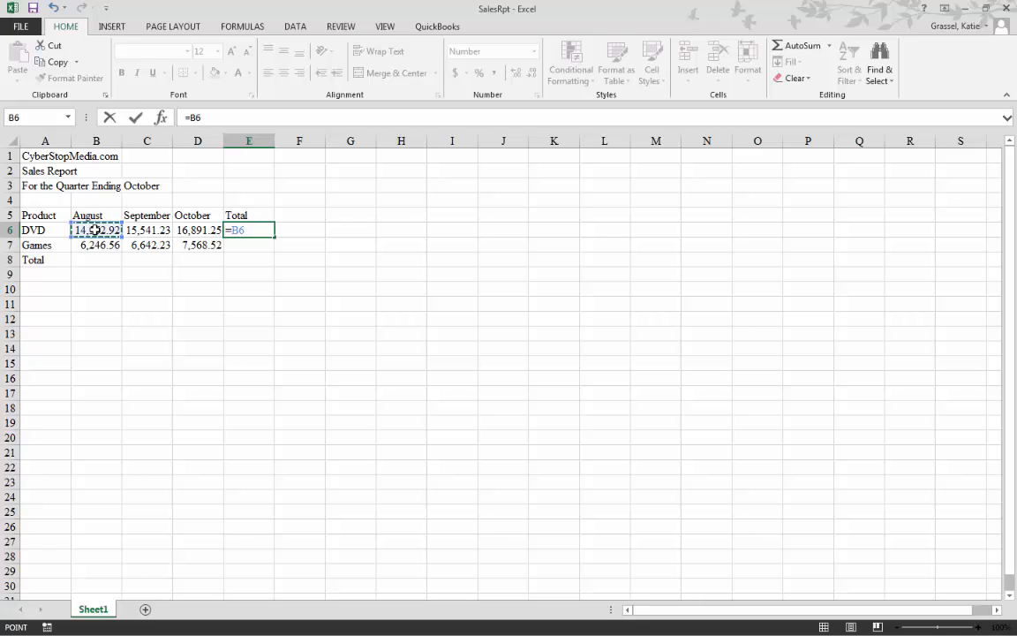
pyautogui.hotkey('ctrl', 'Return')
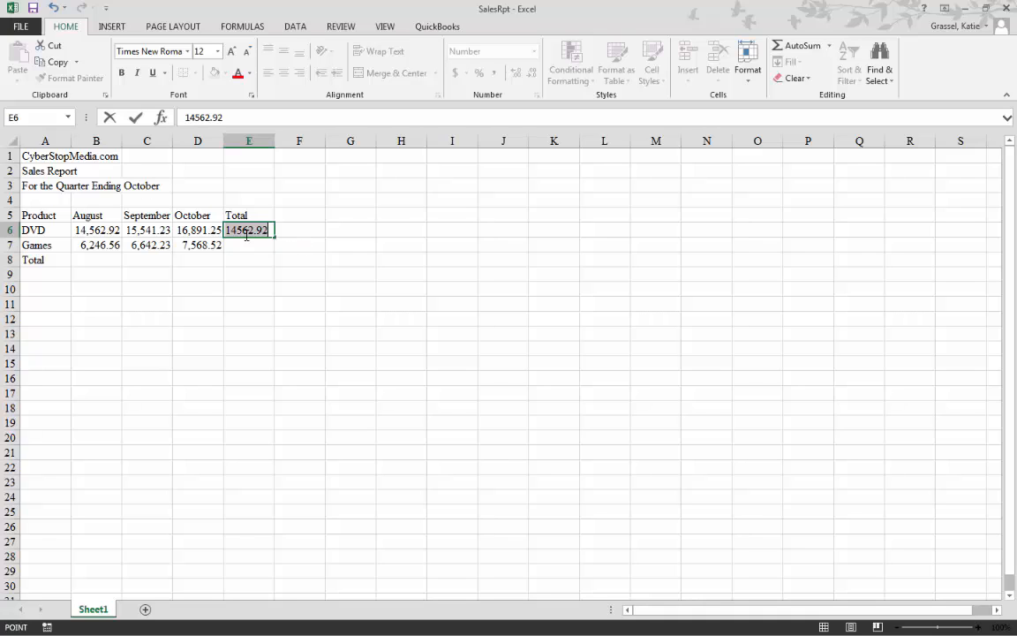
pyautogui.press('Escape')
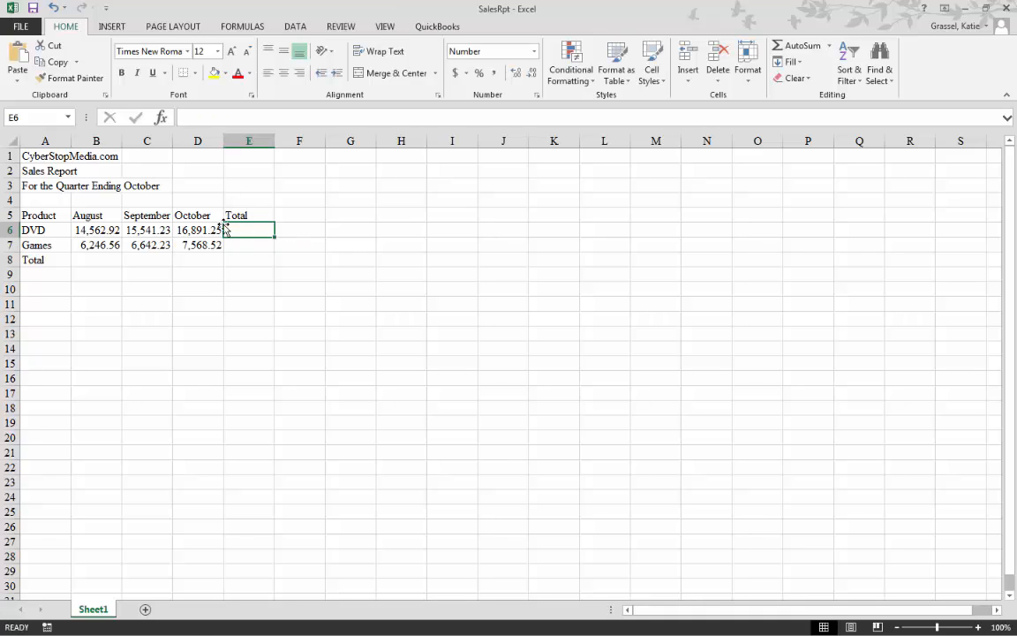
# - Total the DVD sales for the three months in cell E6 with the formula =B6+C6+D6
pyautogui.click(228, 223)
pyautogui.write('=')
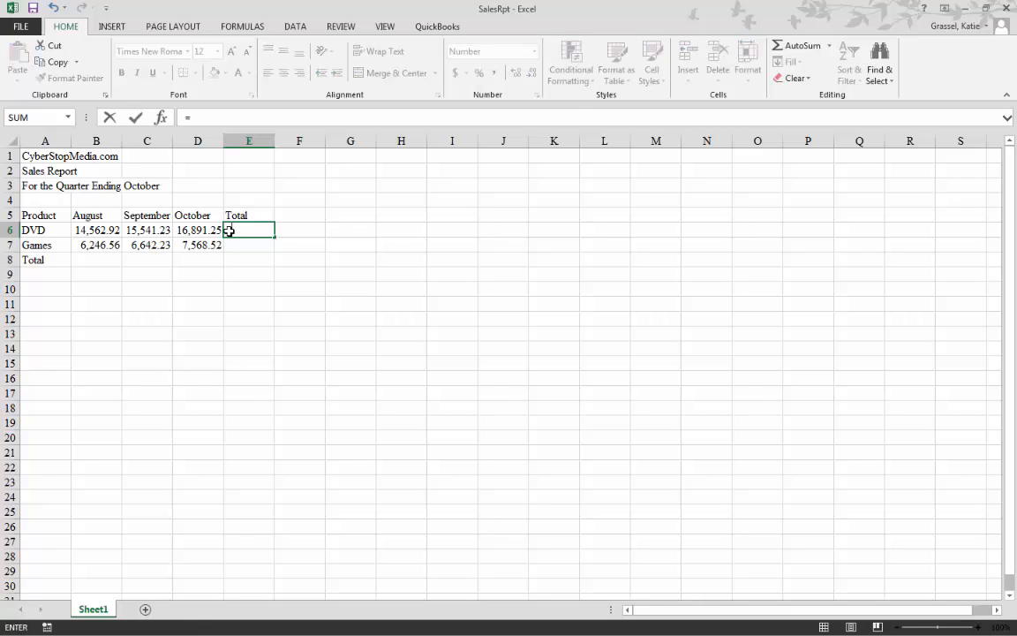
pyautogui.click(93, 229)
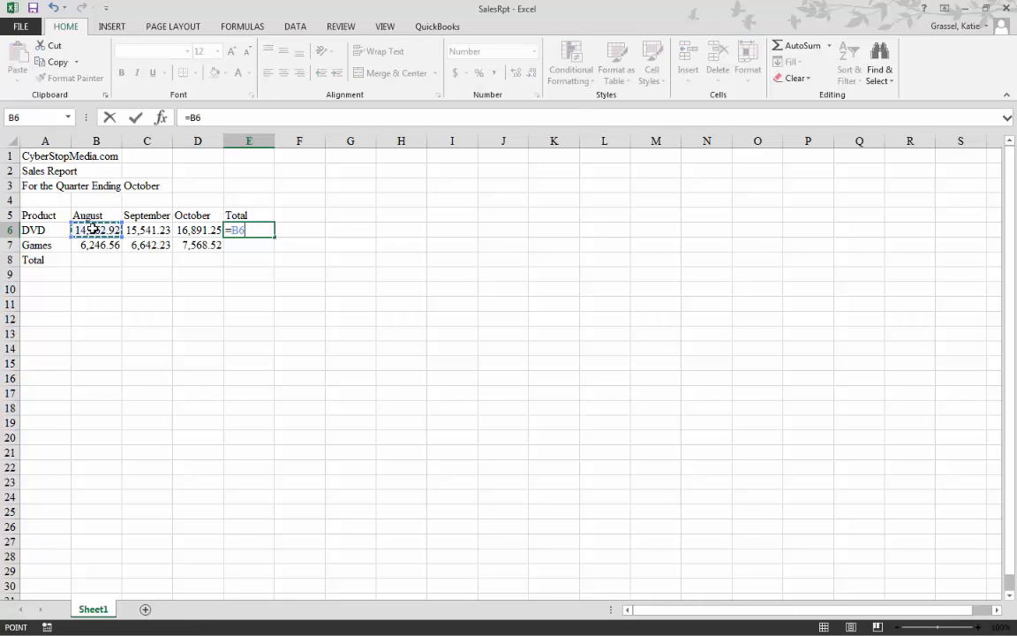
pyautogui.write('+')
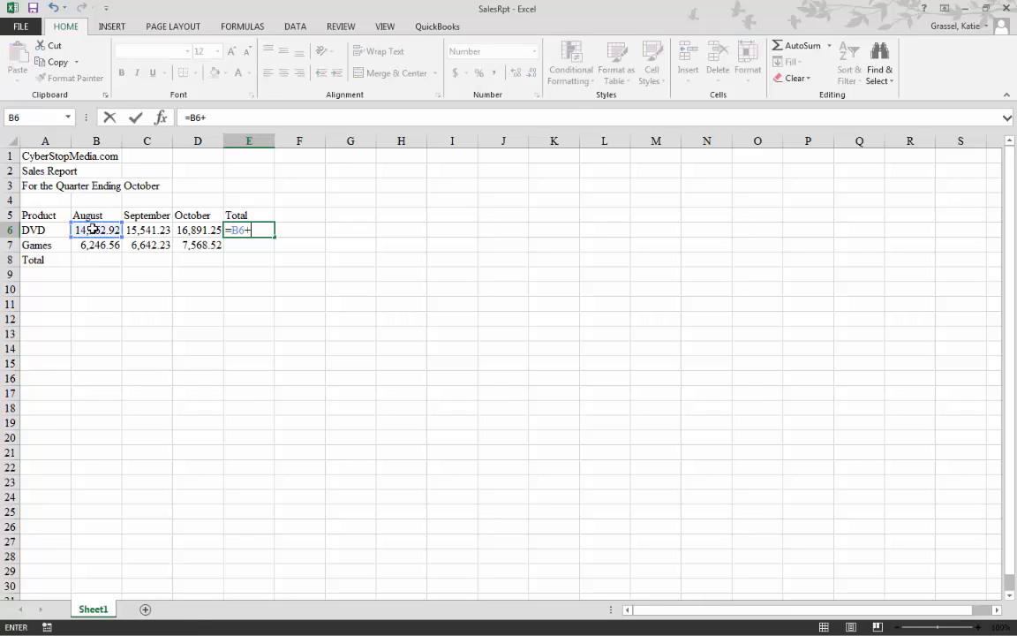
pyautogui.click(155, 233)
pyautogui.write('+')
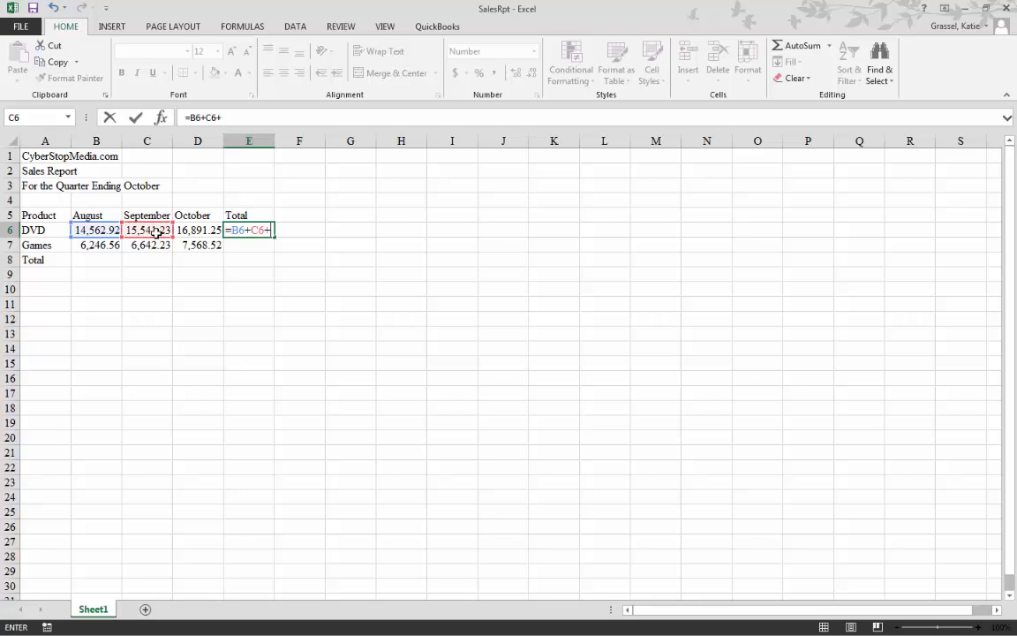
pyautogui.click(195, 229)
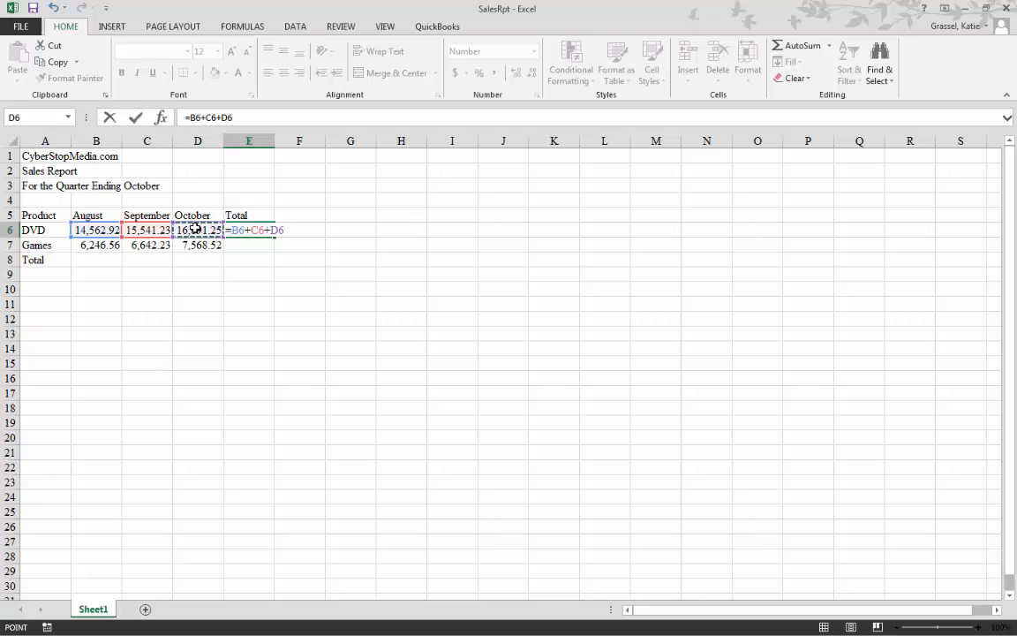
pyautogui.press('Return')
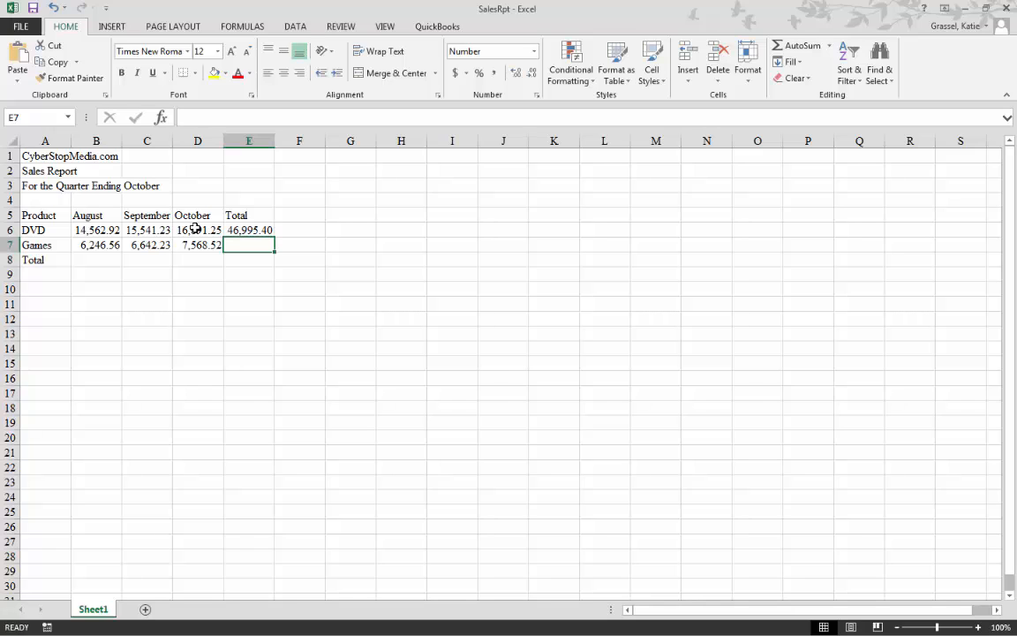
# - Total the Games sales for the three months in cell E7 with the formula =B7+C7+D7
pyautogui.write('=')
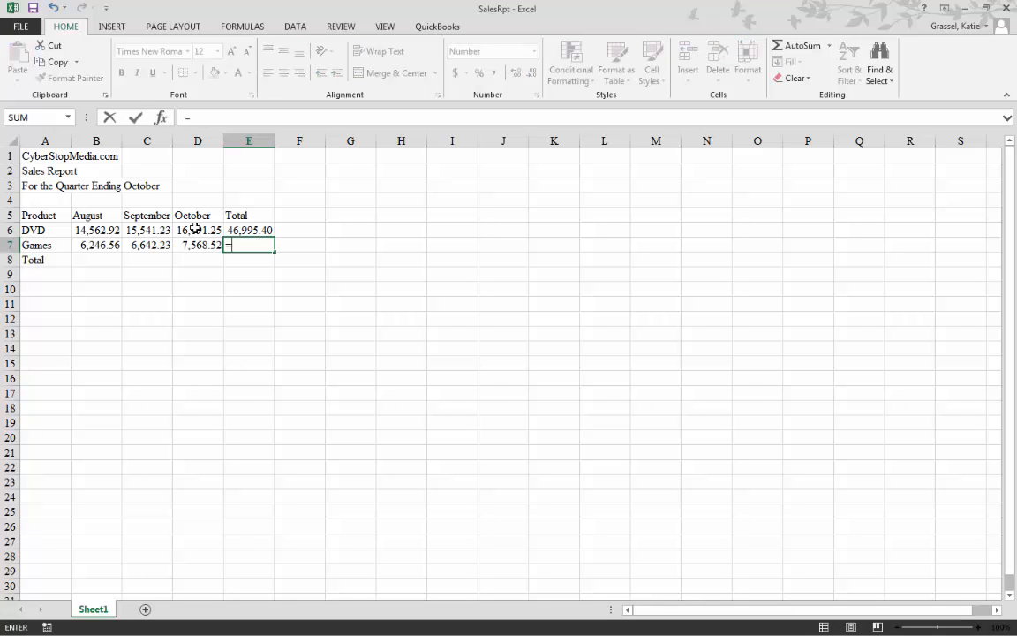
pyautogui.click(80, 245)
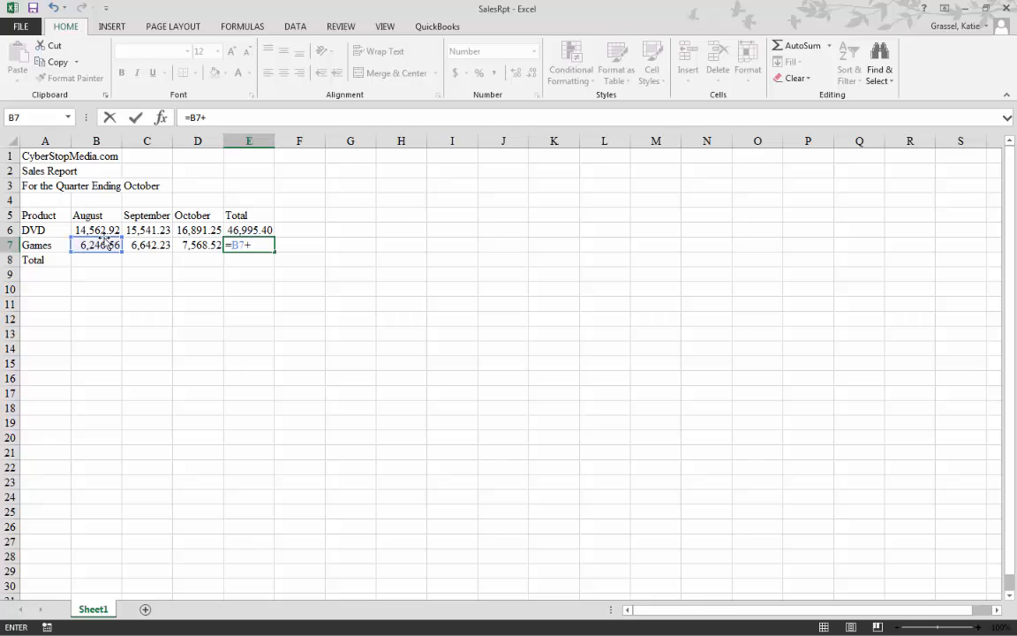
pyautogui.click(159, 244)
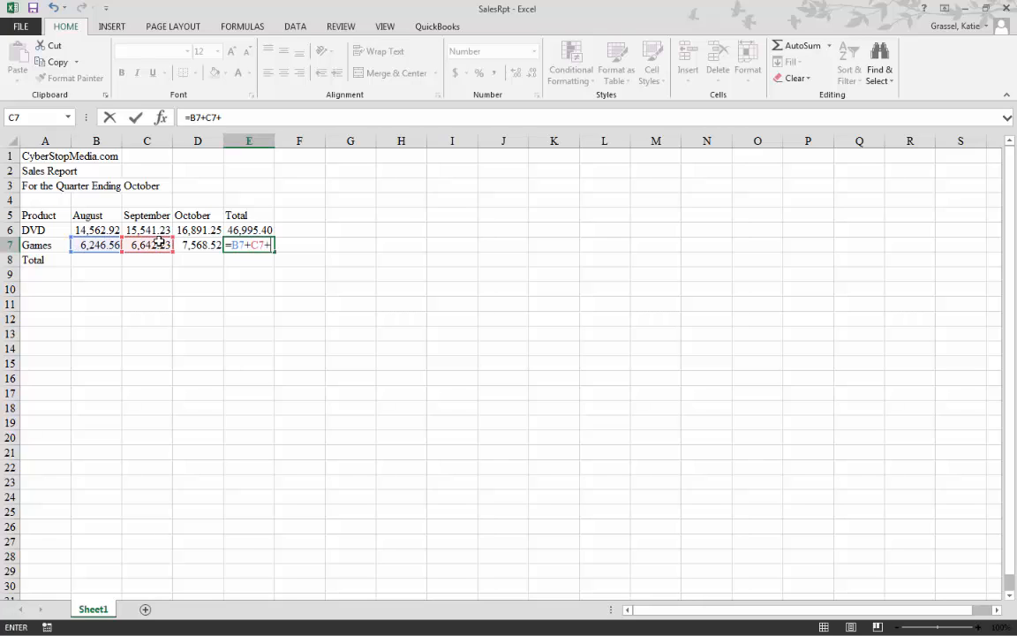
pyautogui.write('+')
pyautogui.click(210, 247)
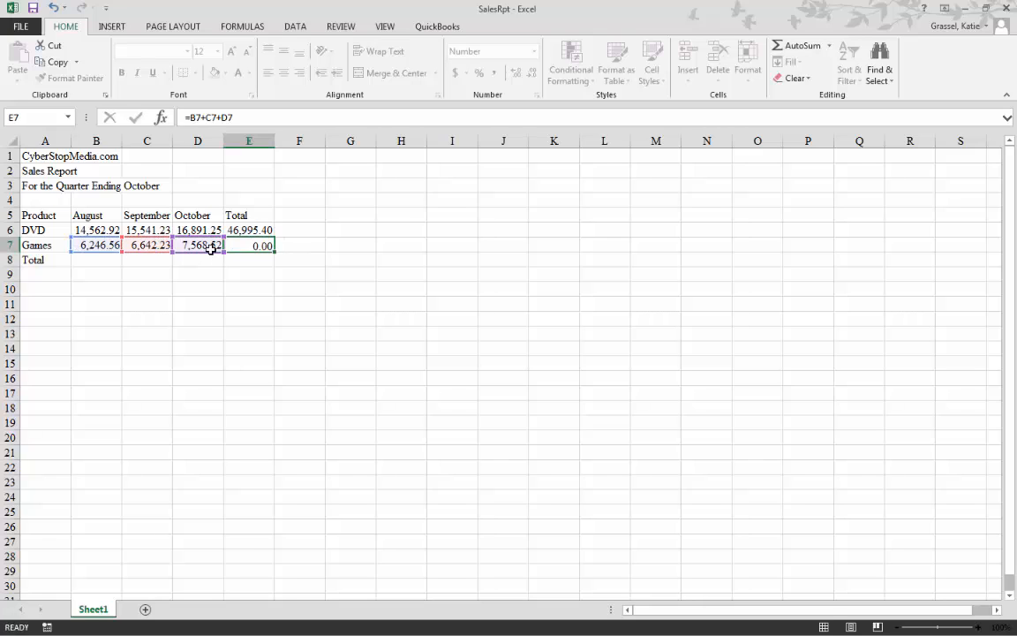
pyautogui.press('Return')
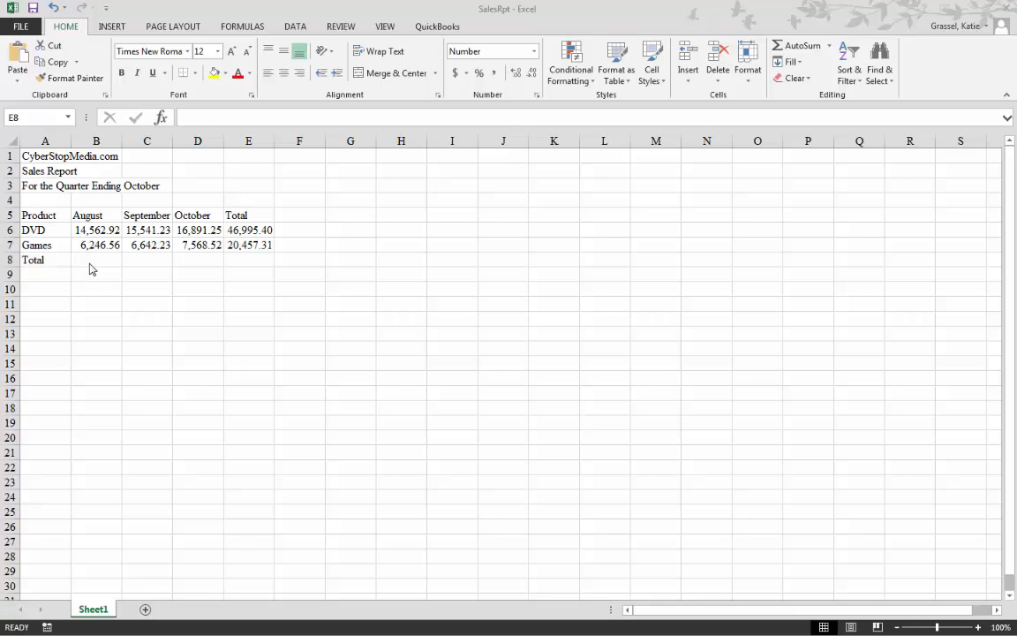
# - Total the August sales of both products in cell B8 with the formula =B6+B7
pyautogui.click(97, 261)
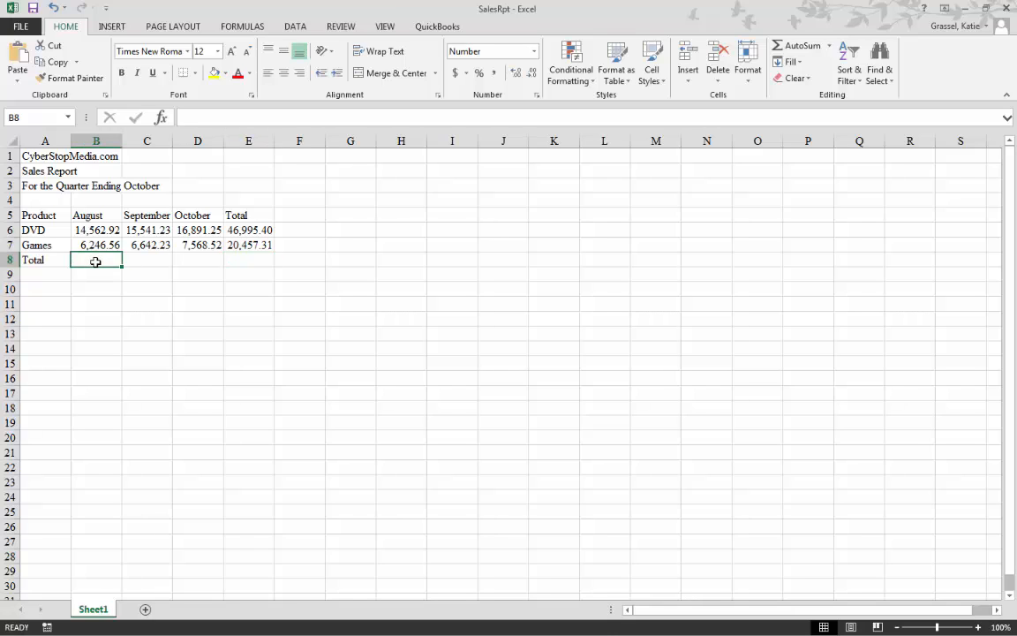
pyautogui.write('=')
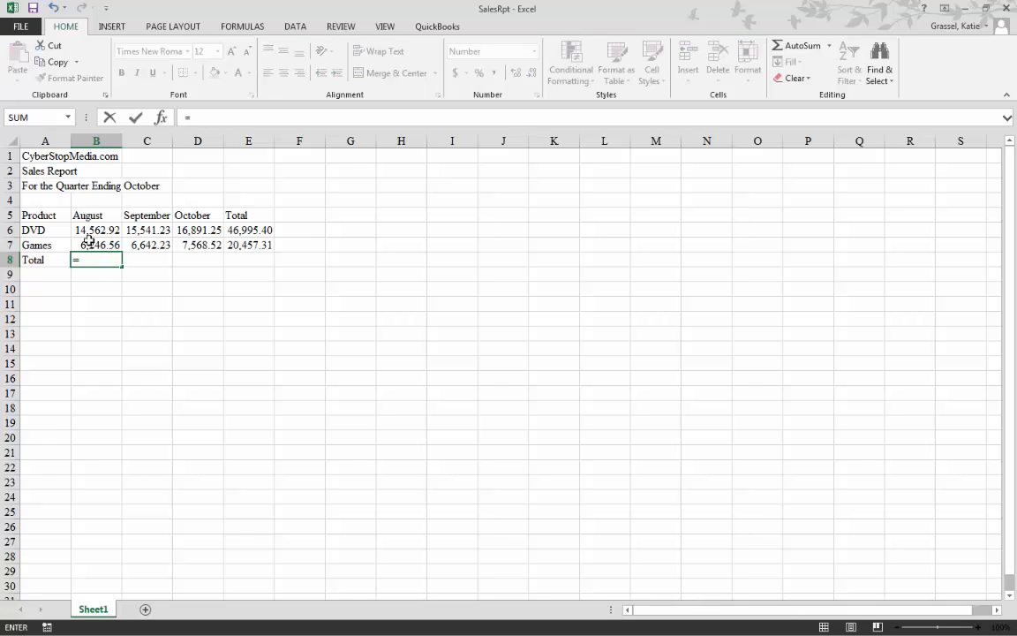
pyautogui.click(91, 230)
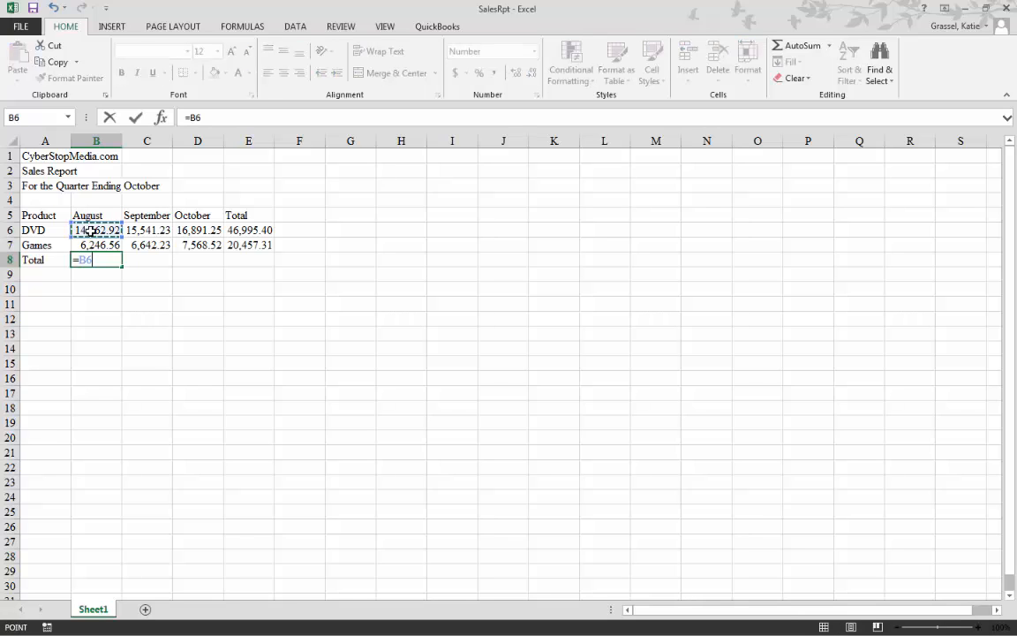
pyautogui.write('+')
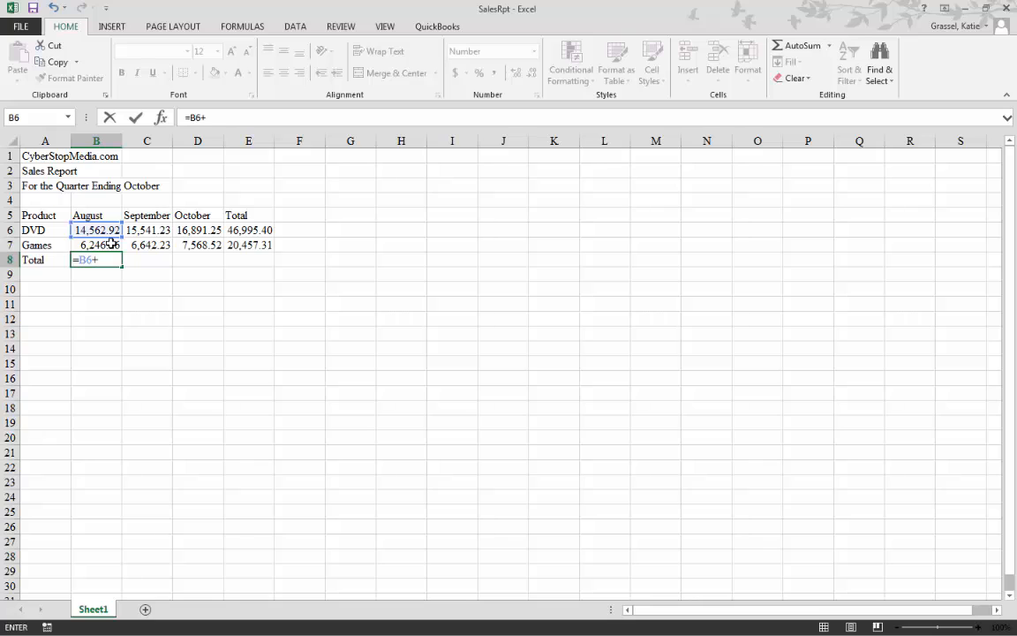
pyautogui.click(111, 240)
pyautogui.press('Return')
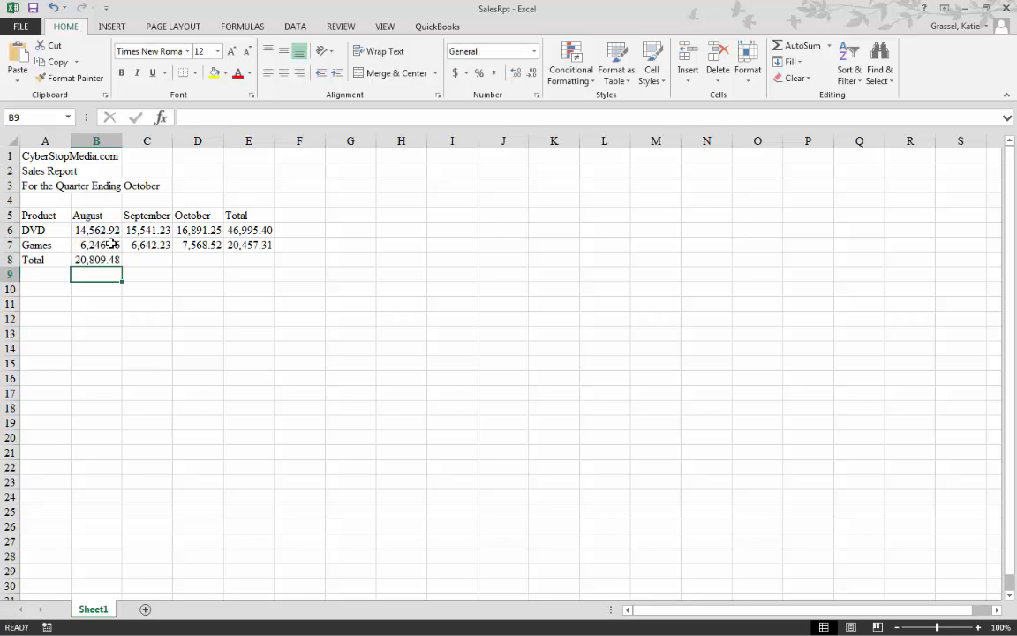
# - Fill the August total formula from cell B8 across to E8 for September, October and the overall total
pyautogui.press('Up')
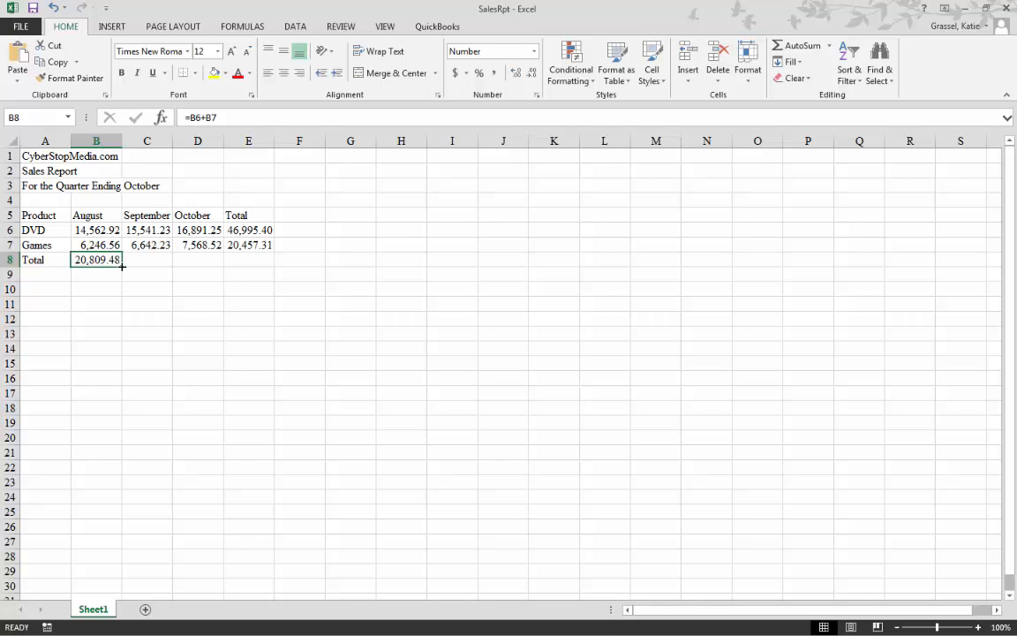
pyautogui.moveTo(122, 265); pyautogui.dragTo(268, 264)
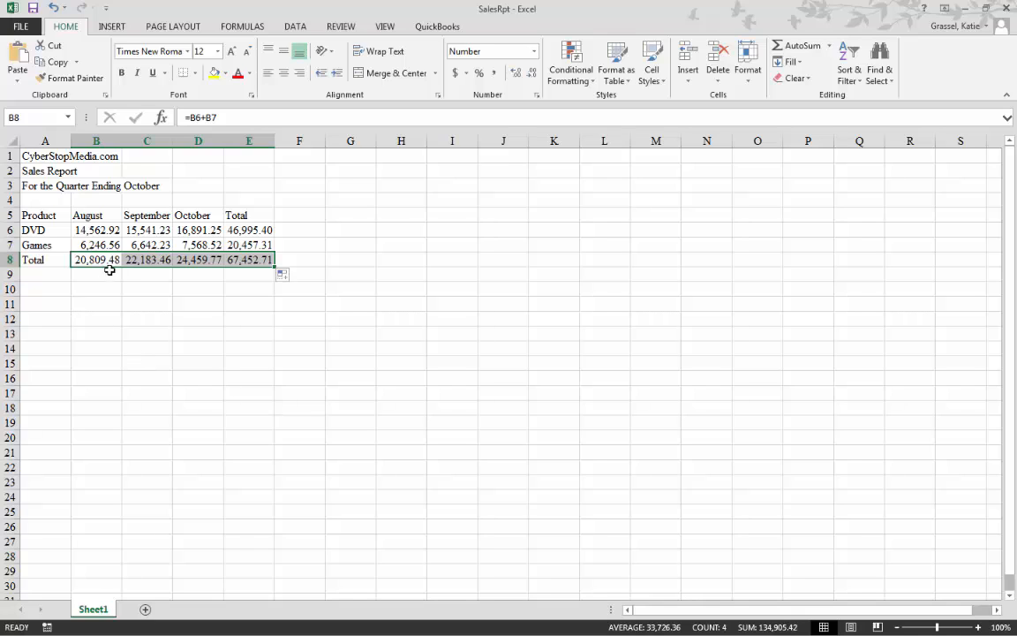
pyautogui.click(99, 263)
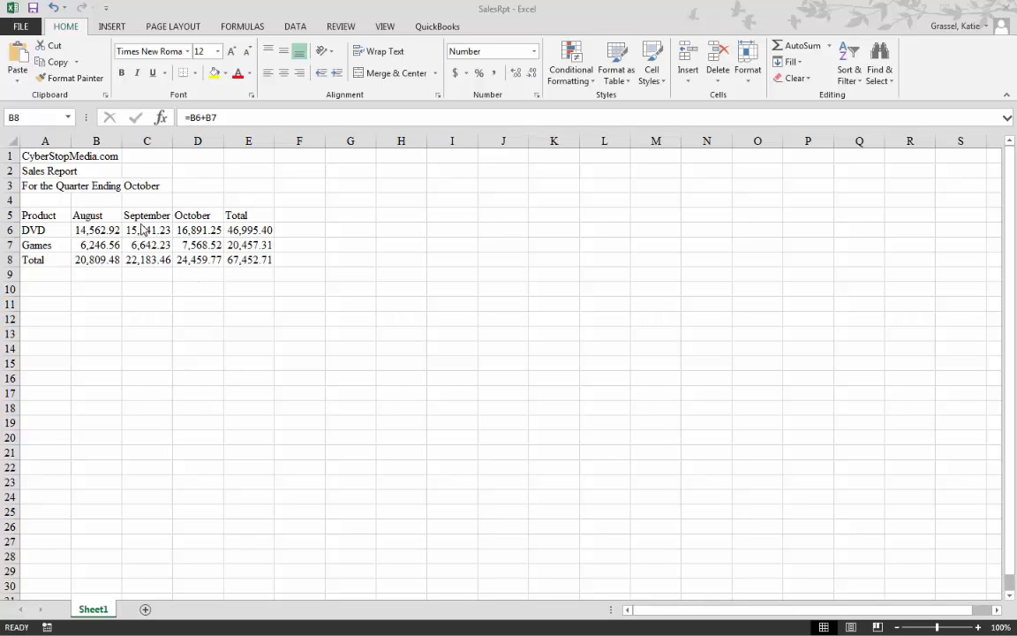
# - Merge and center each of the three title lines in rows 1 to 3 across columns A to E
pyautogui.click(34, 157)
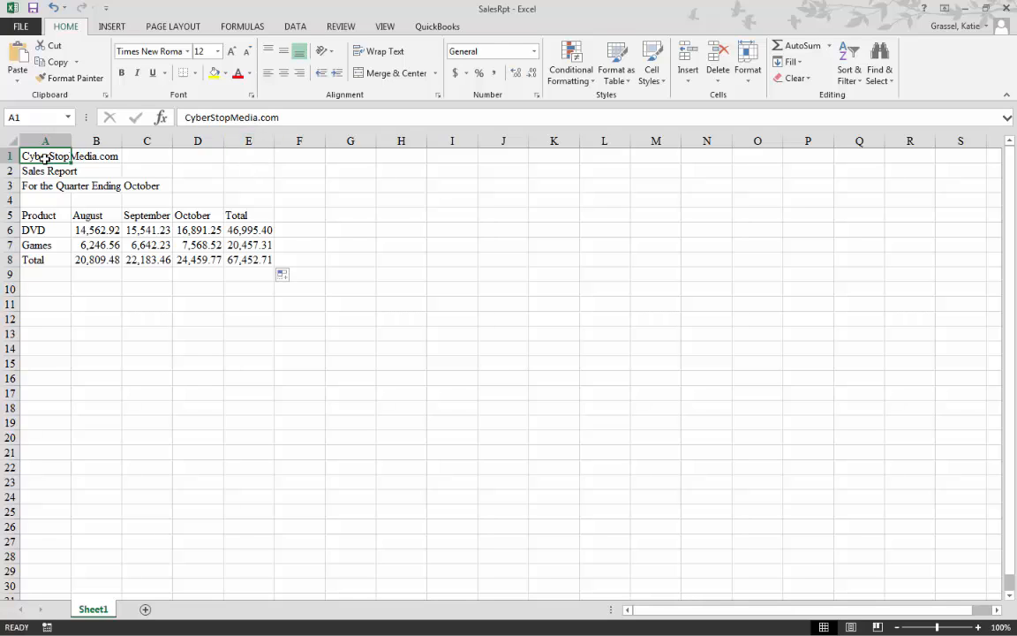
pyautogui.moveTo(45, 158); pyautogui.dragTo(256, 151)
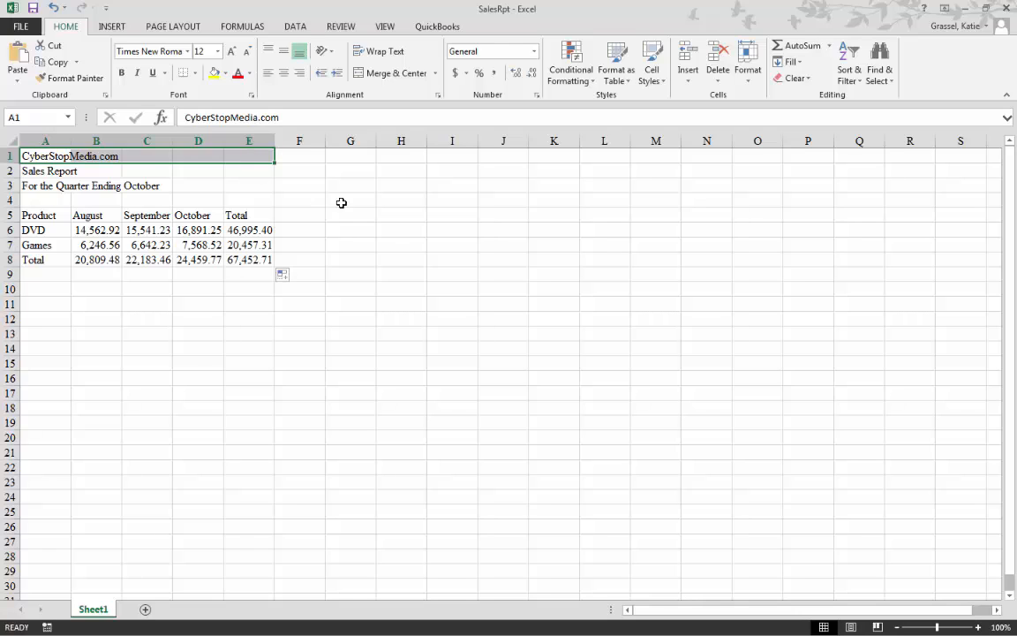
pyautogui.click(384, 76)
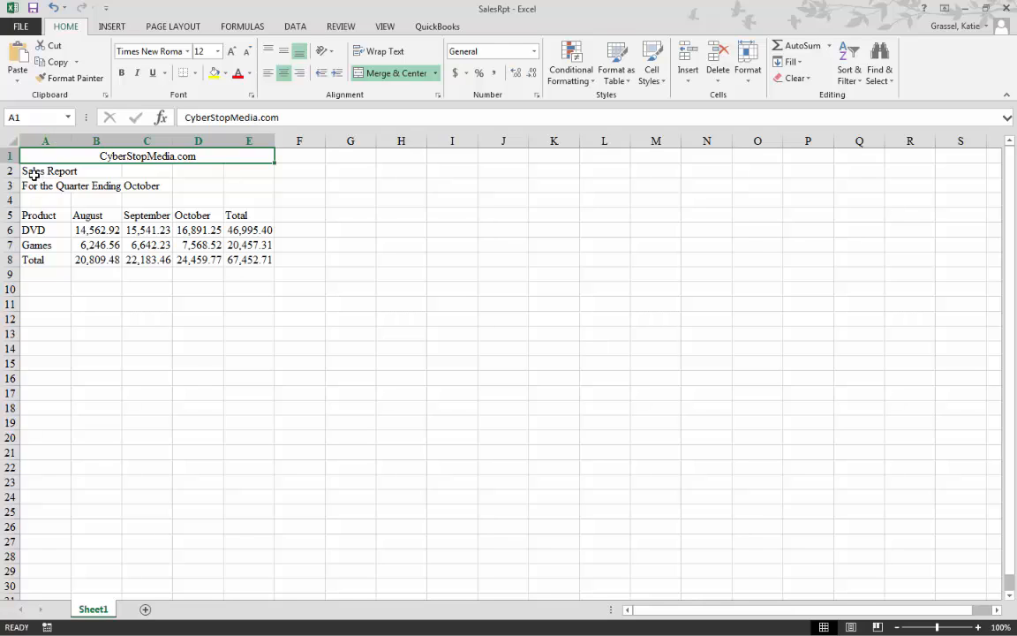
pyautogui.moveTo(33, 174); pyautogui.dragTo(255, 171)
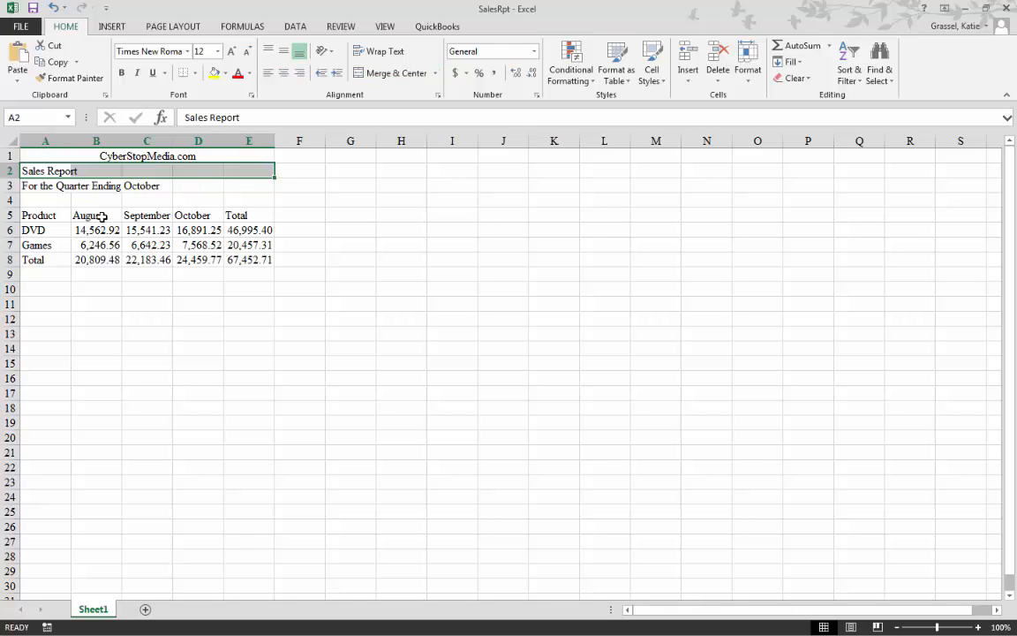
pyautogui.click(381, 78)
pyautogui.moveTo(35, 188); pyautogui.dragTo(249, 184)
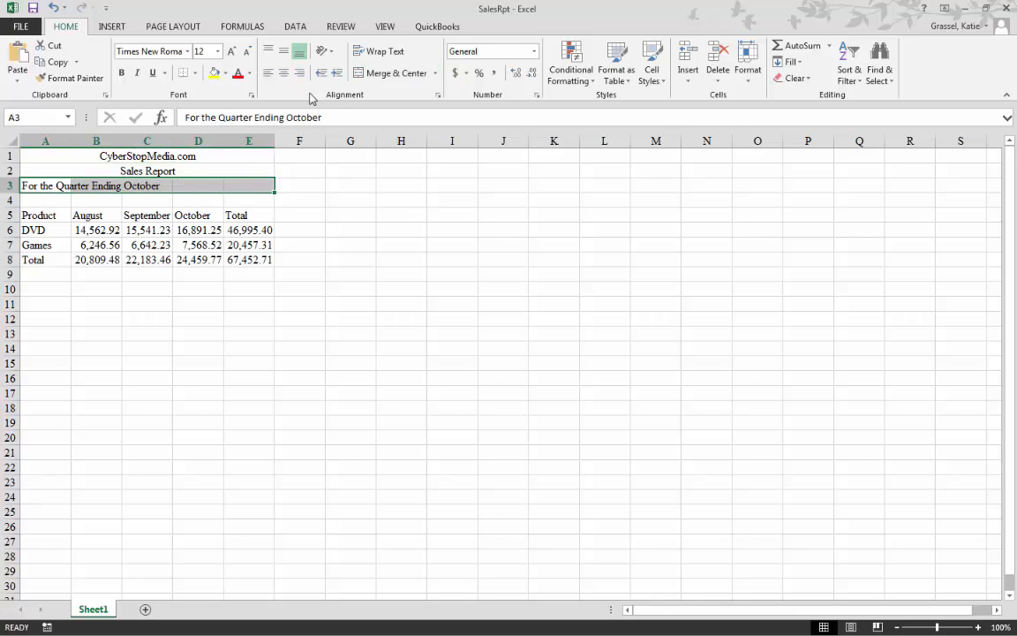
pyautogui.click(360, 75)
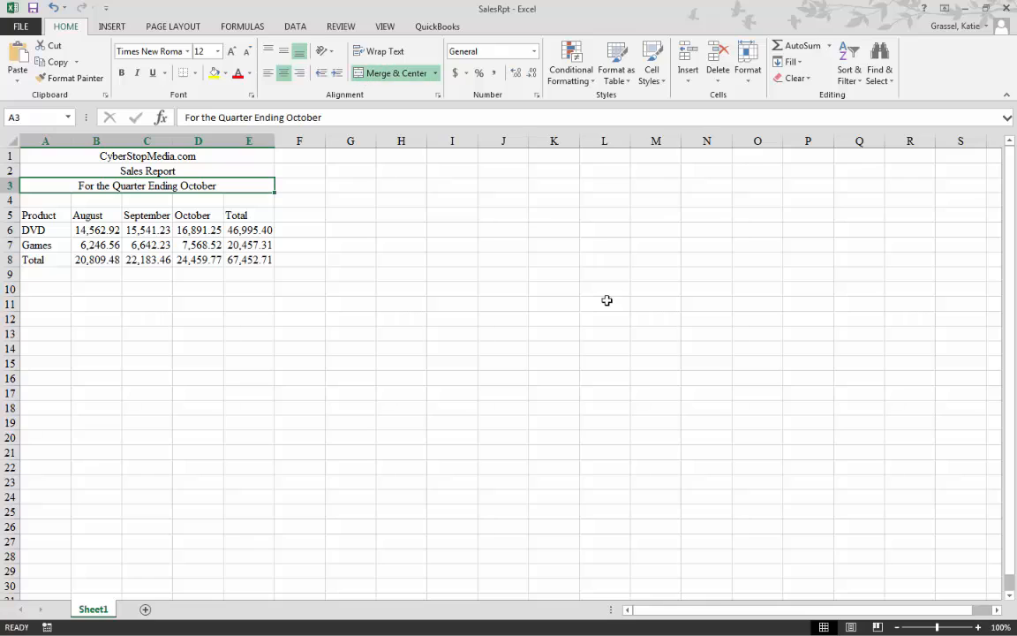
pyautogui.click(563, 306)
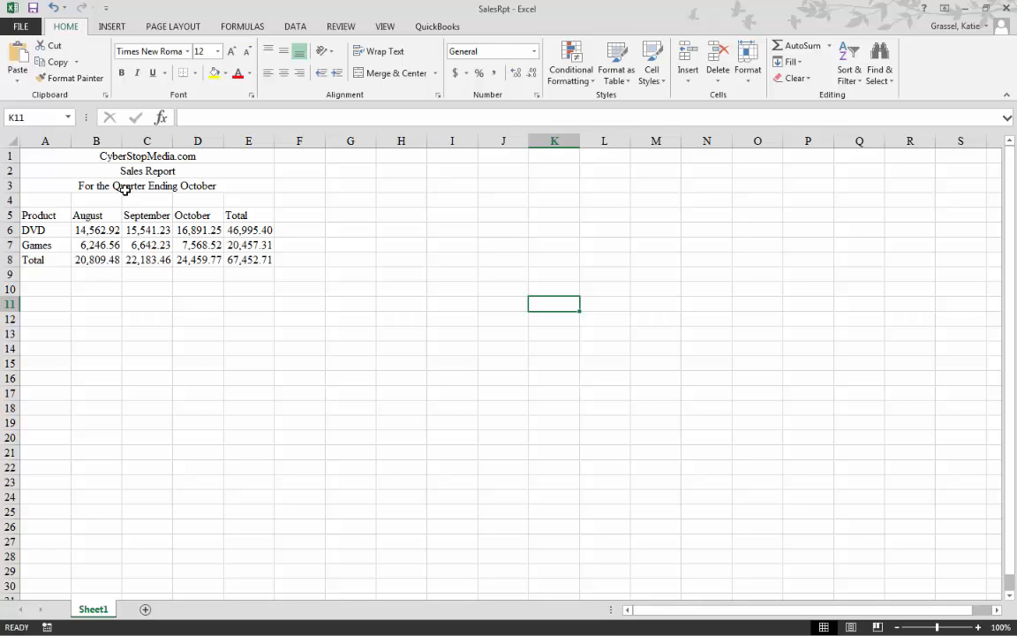
# - Change the font of the CyberStopMedia.com title in row 1 to Corbel
pyautogui.click(120, 155)
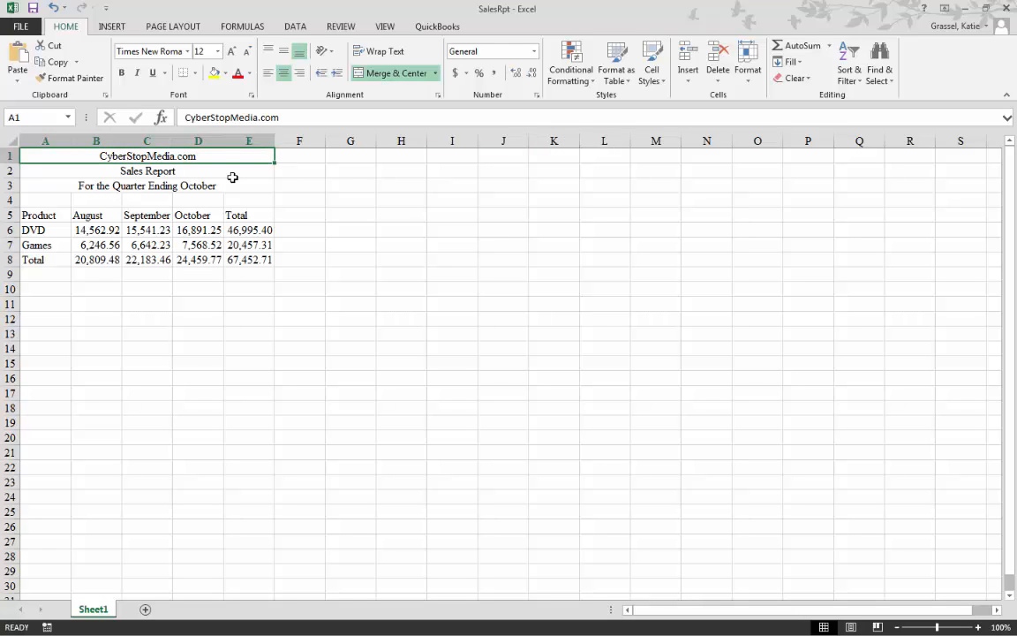
pyautogui.click(188, 53)
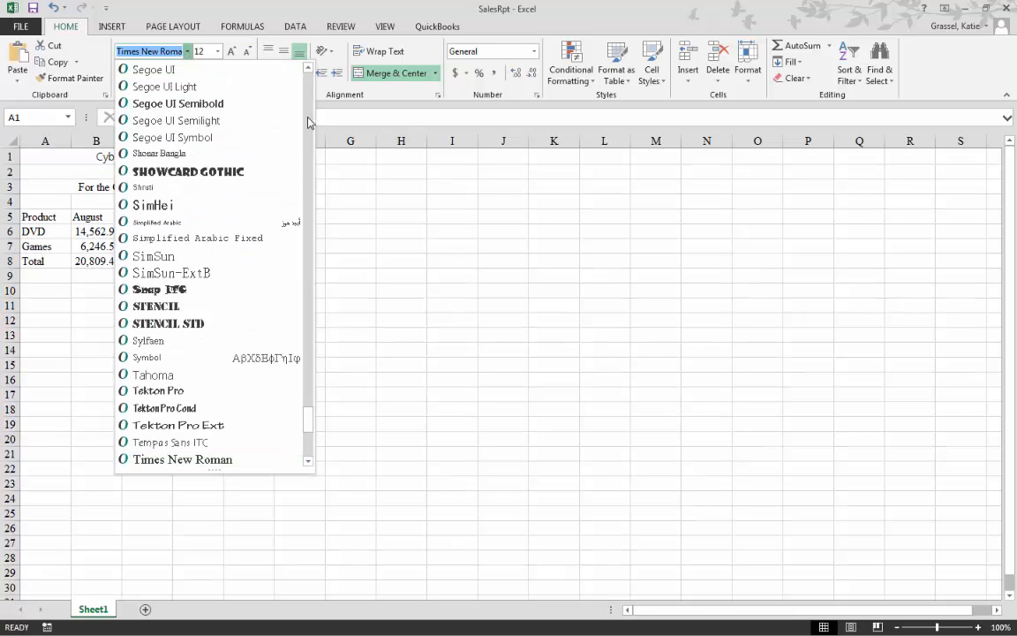
pyautogui.click(309, 164)
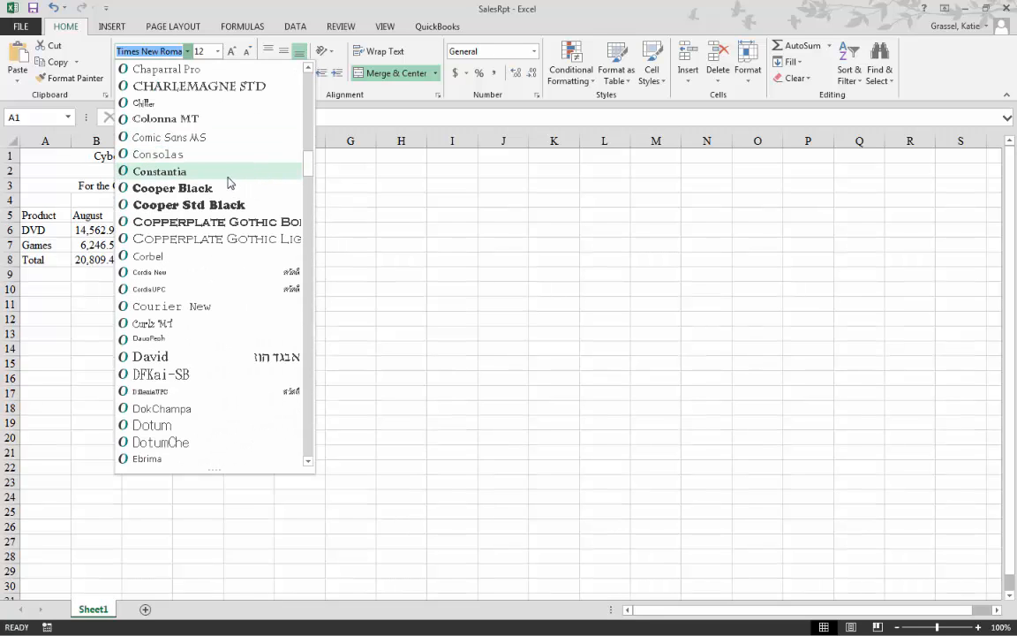
pyautogui.click(161, 256)
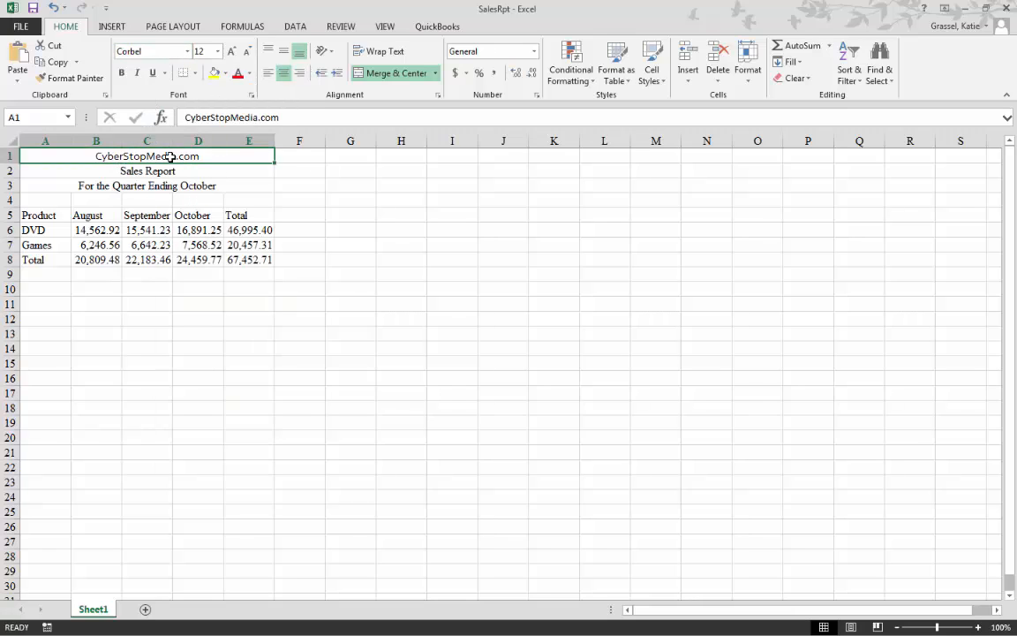
# - Change the font of the whole report, cells A1 to E8, to Candara
pyautogui.moveTo(52, 156); pyautogui.dragTo(232, 261)
pyautogui.click(187, 51)
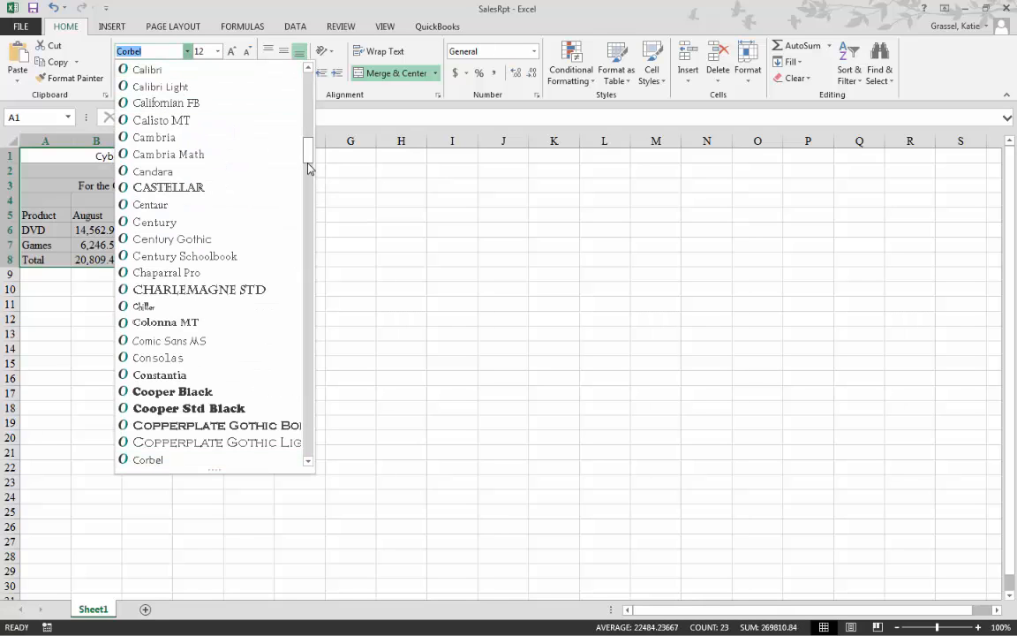
pyautogui.moveTo(309, 168); pyautogui.dragTo(306, 79)
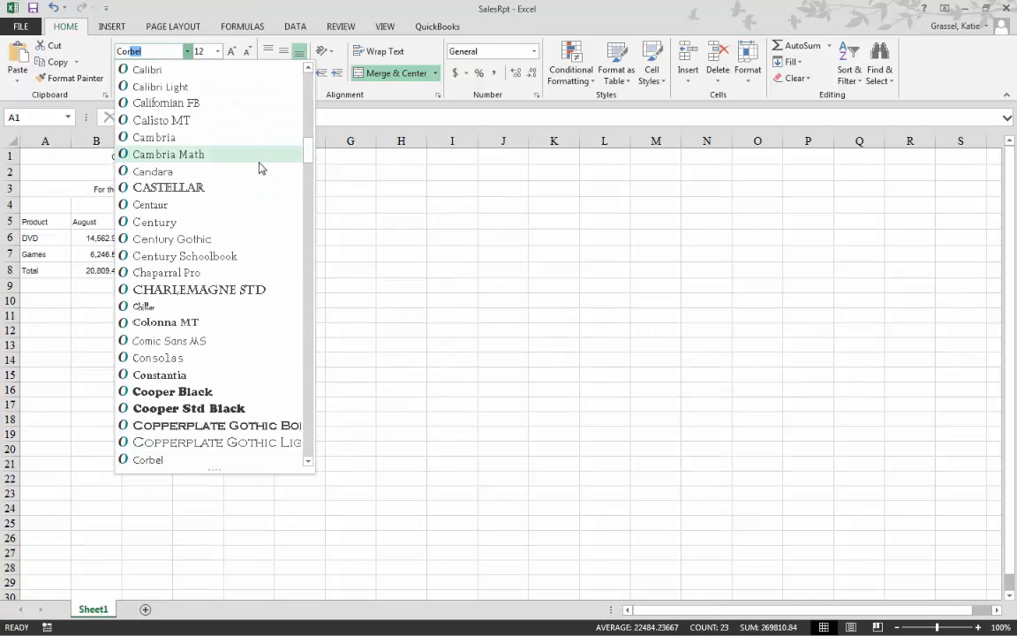
pyautogui.click(261, 169)
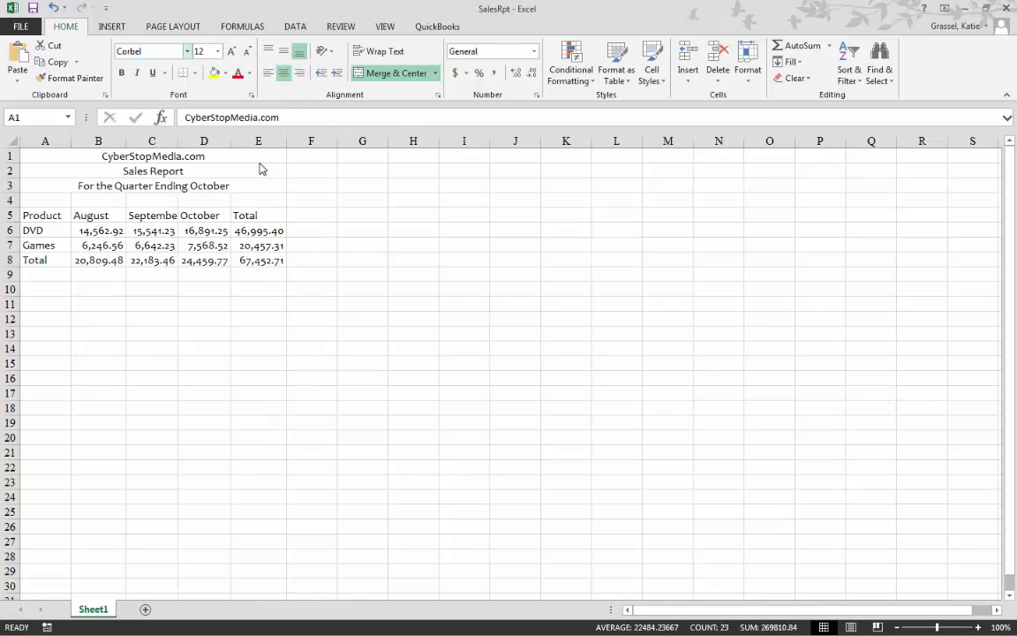
pyautogui.click(332, 307)
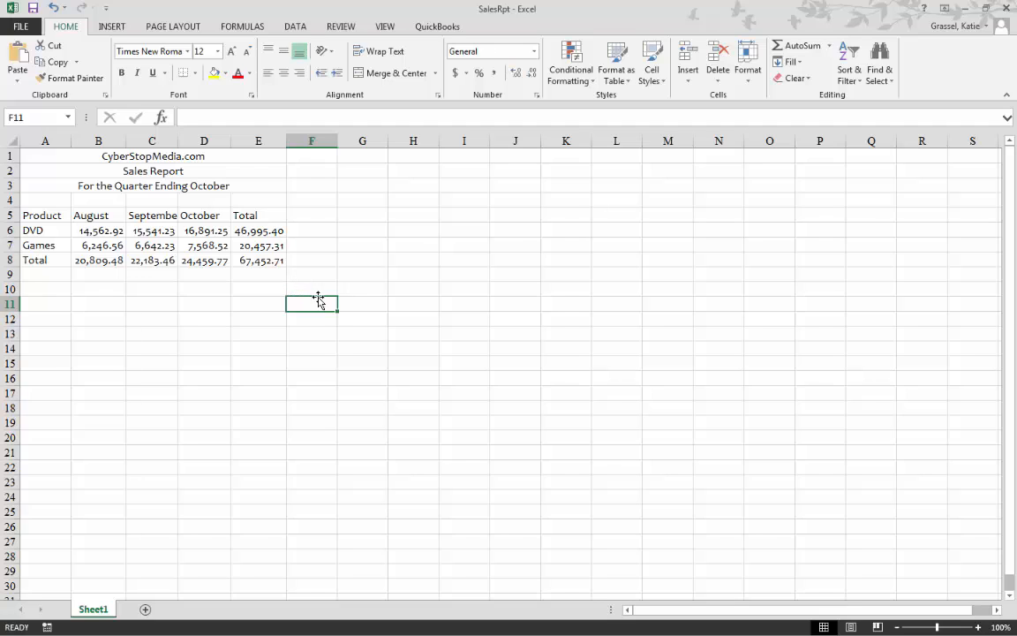
pyautogui.click(130, 329)
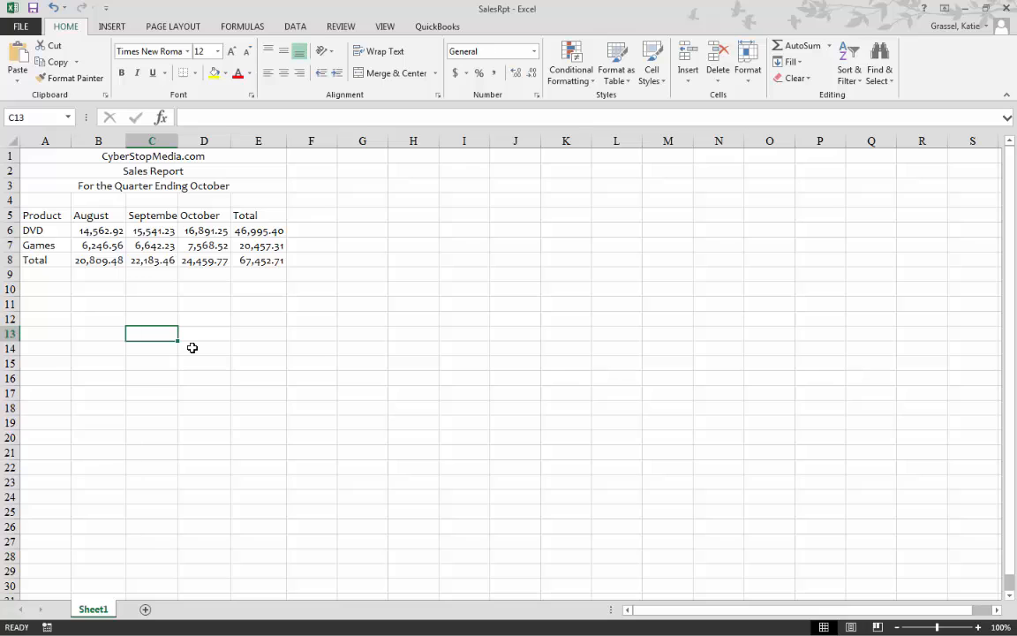
# - Widen column C to fit the September heading, and slightly widen columns A, D and E
pyautogui.click(157, 140)
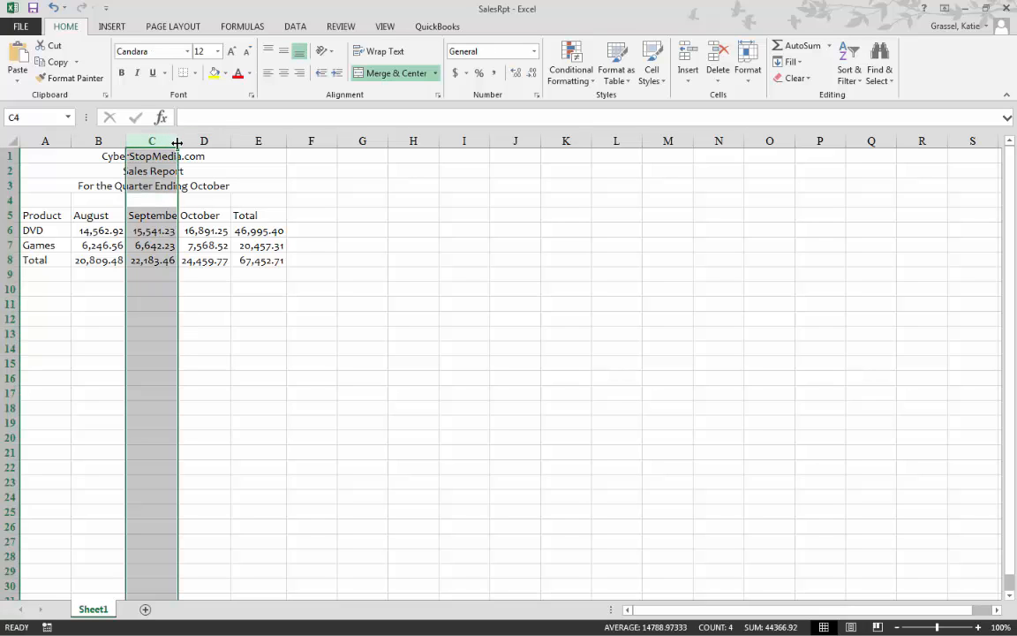
pyautogui.moveTo(177, 141); pyautogui.dragTo(192, 140)
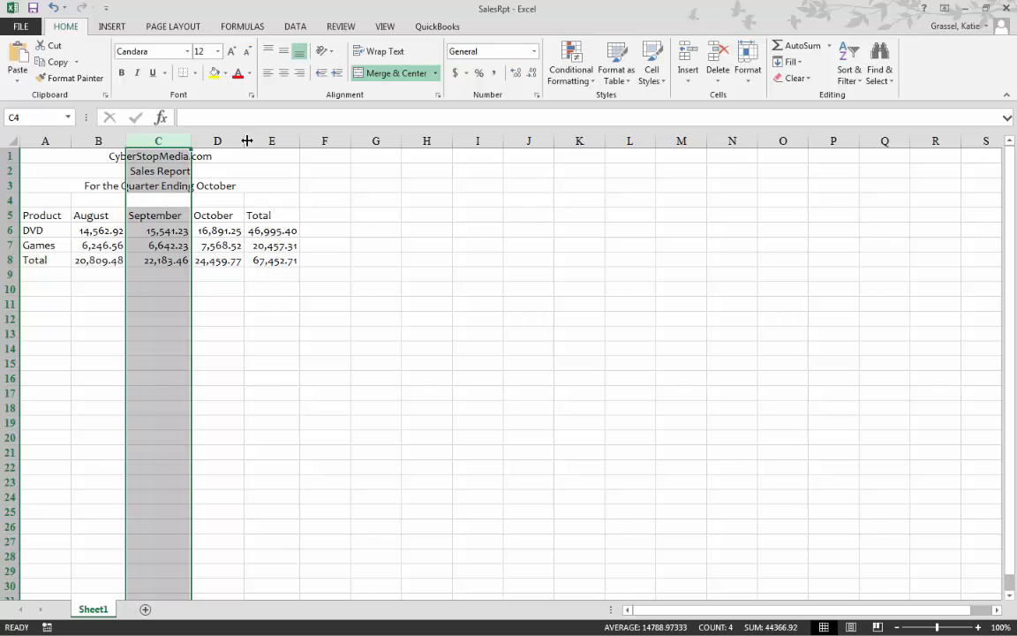
pyautogui.moveTo(245, 141); pyautogui.dragTo(311, 142)
pyautogui.moveTo(72, 140); pyautogui.dragTo(75, 140)
pyautogui.click(87, 345)
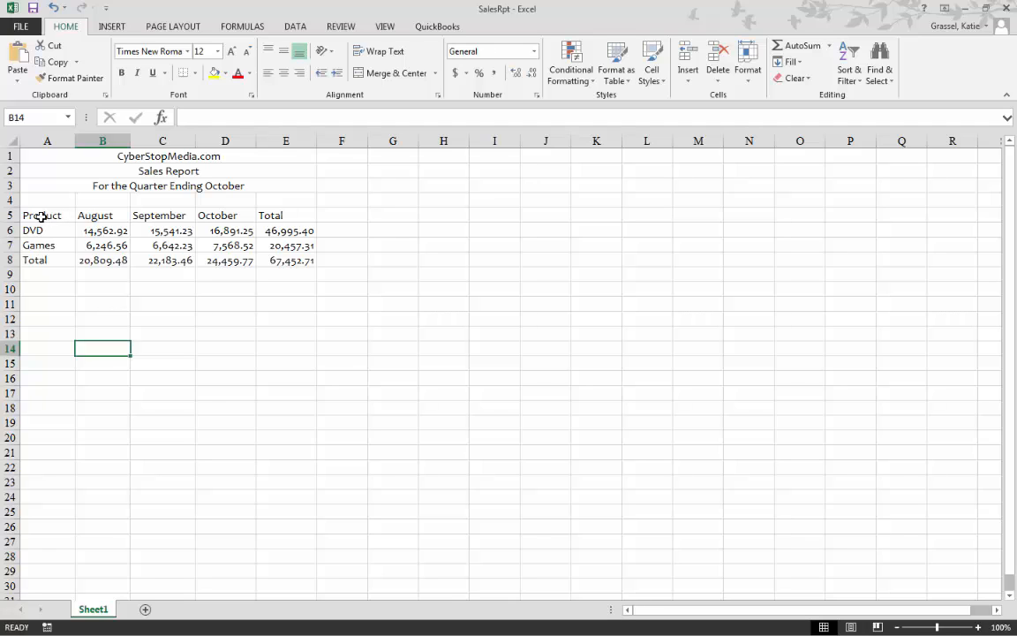
# - Fill the heading row A5:E5 with a darker shade of blue and set its text color to light gray
pyautogui.moveTo(40, 215); pyautogui.dragTo(299, 216)
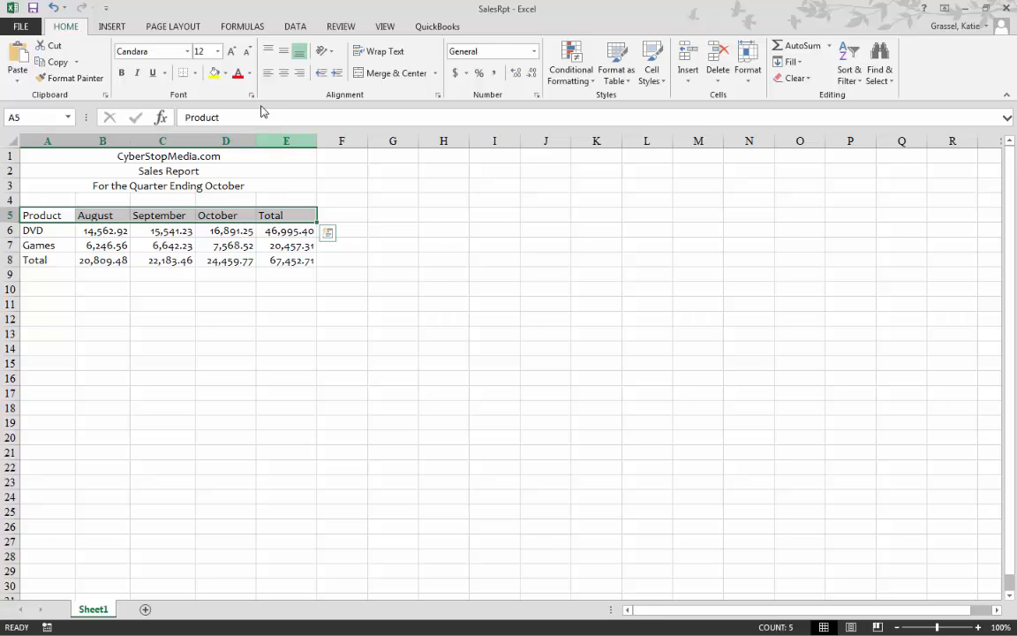
pyautogui.click(225, 73)
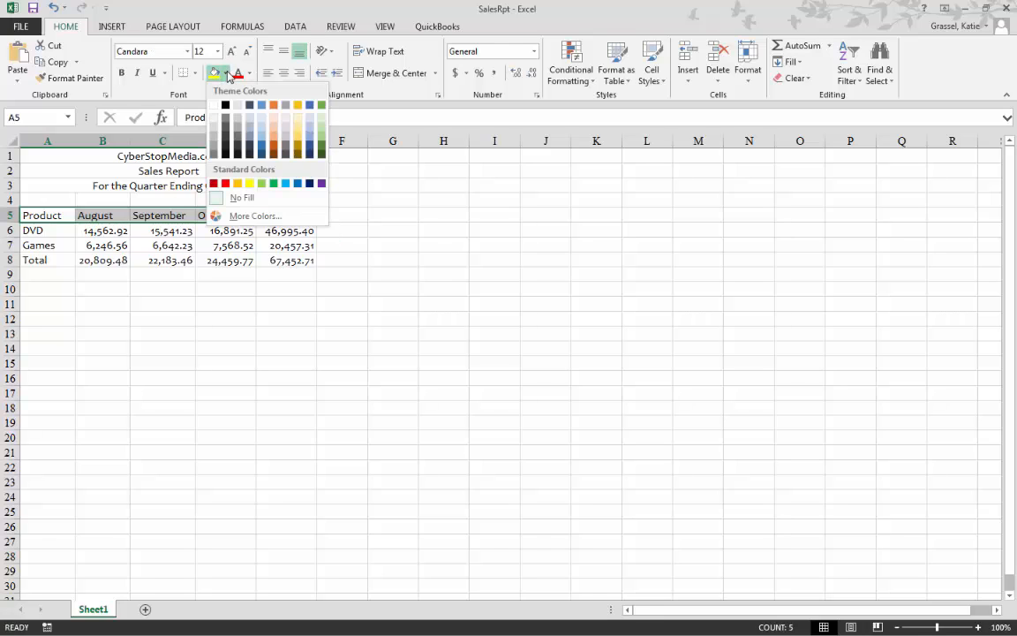
pyautogui.click(261, 150)
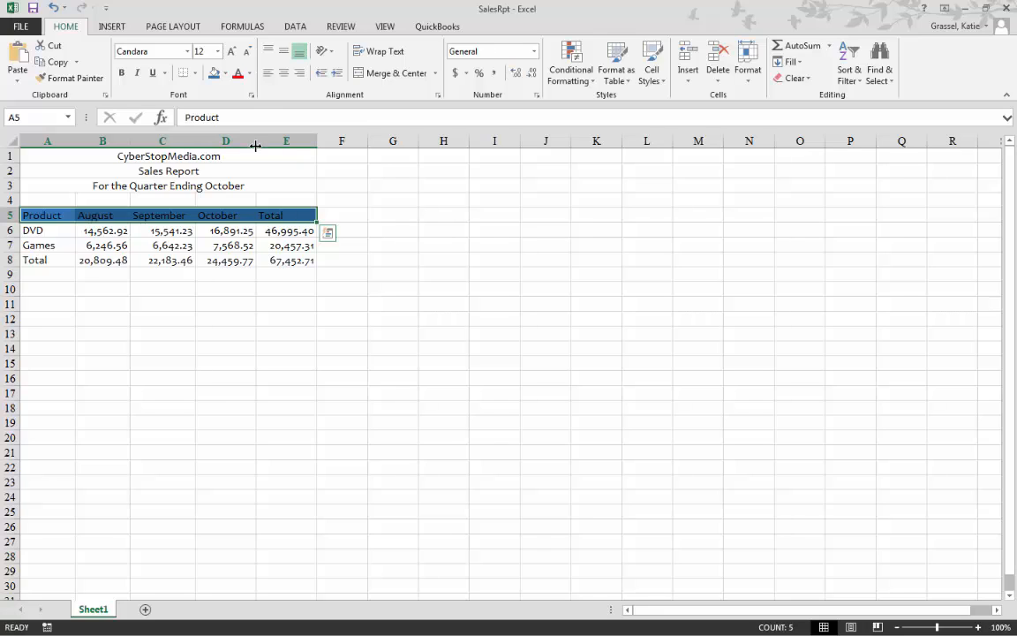
pyautogui.click(251, 73)
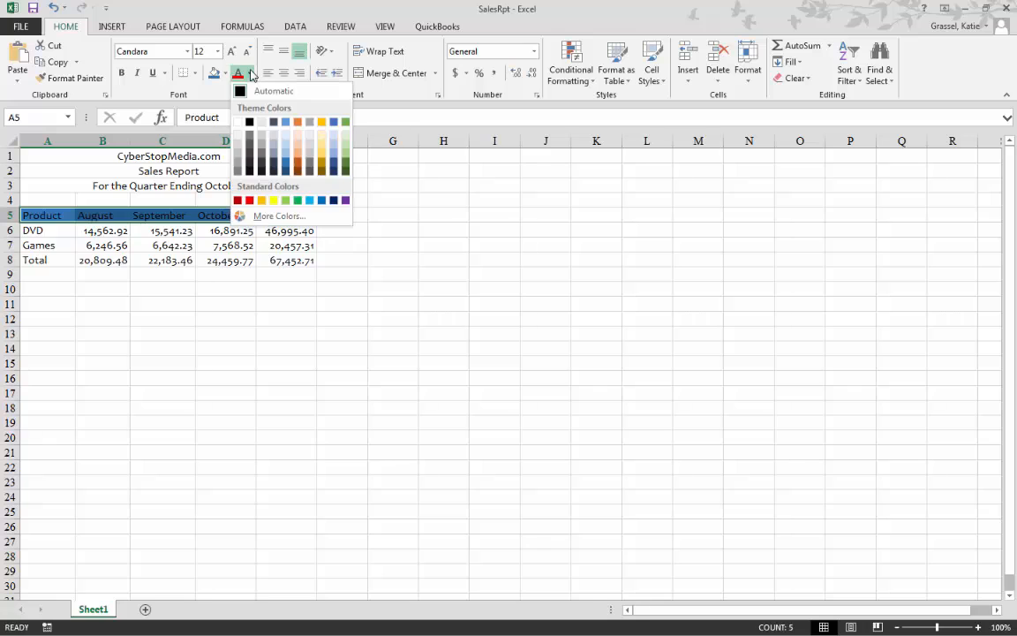
pyautogui.click(262, 132)
pyautogui.click(392, 378)
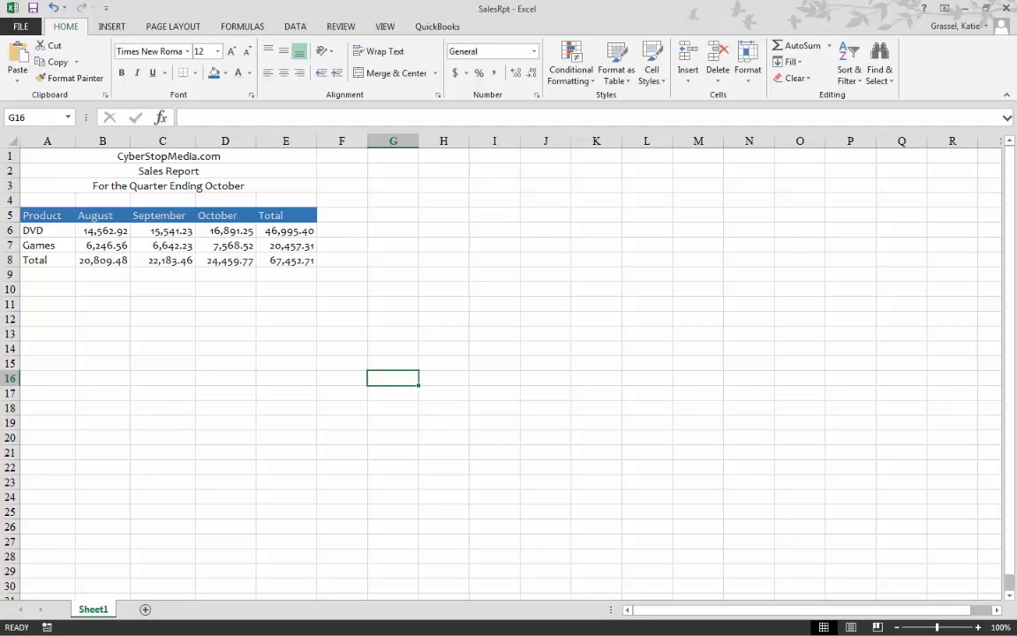
pyautogui.hotkey('alt', 'Tab')
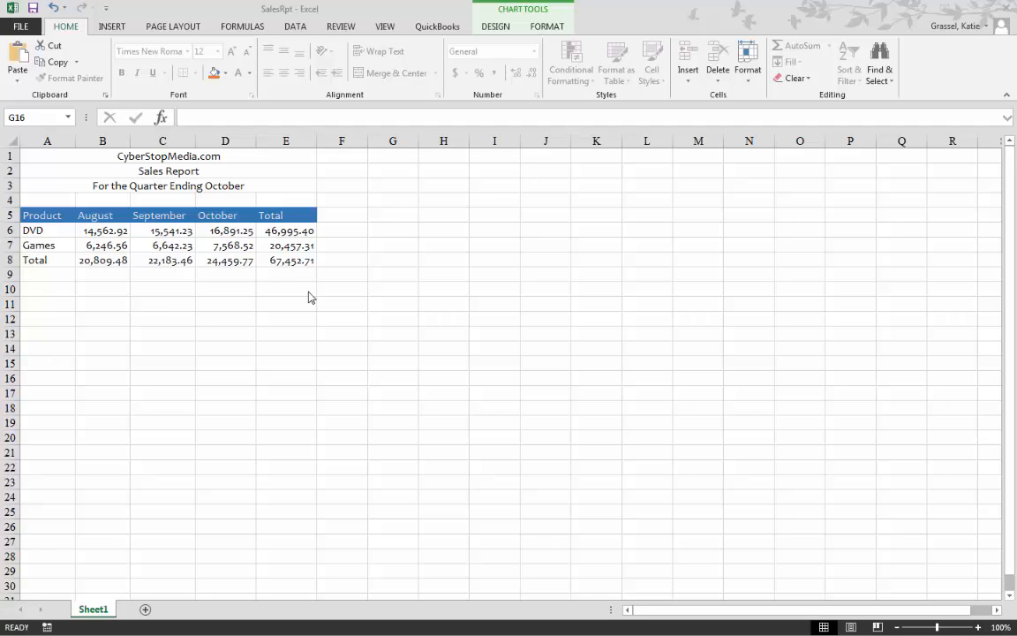
pyautogui.hotkey('alt', 'Tab')
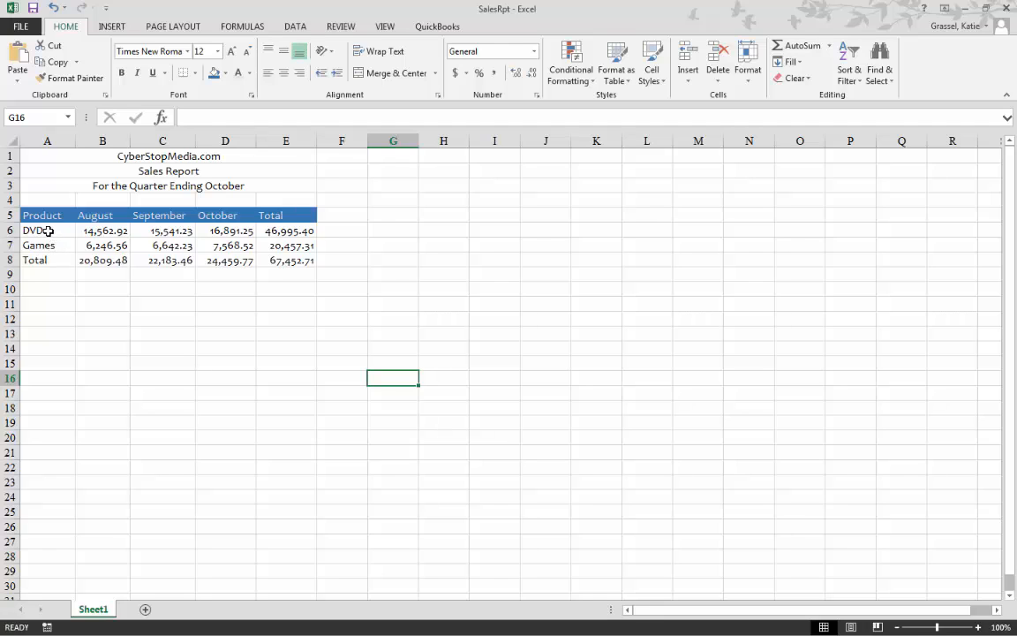
# - Fill the DVD and Games rows, cells A6 to E7, with the lightest shade of blue
pyautogui.moveTo(48, 230); pyautogui.dragTo(278, 246)
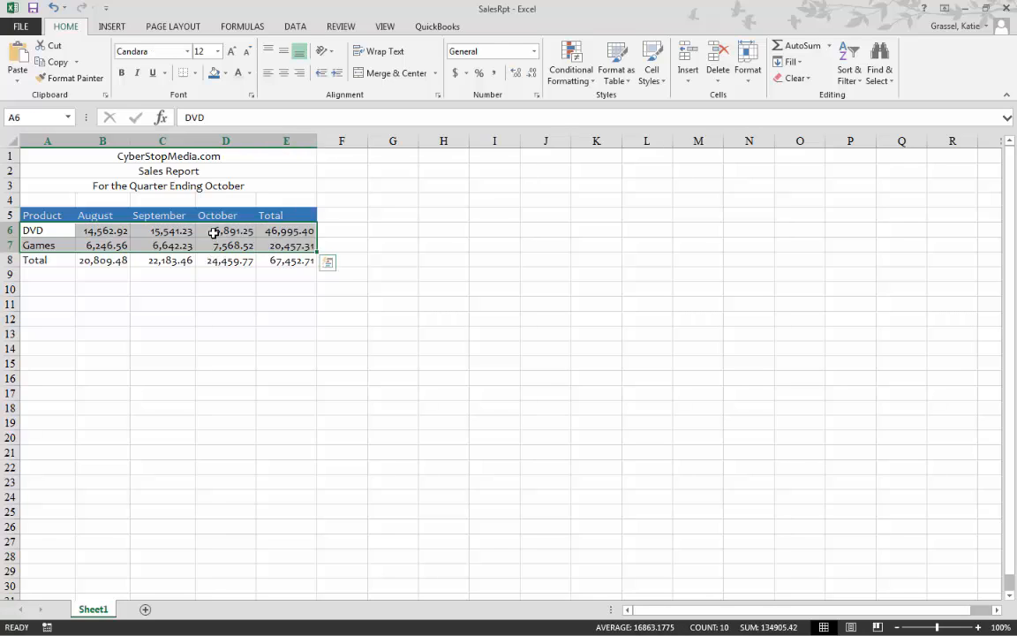
pyautogui.click(226, 77)
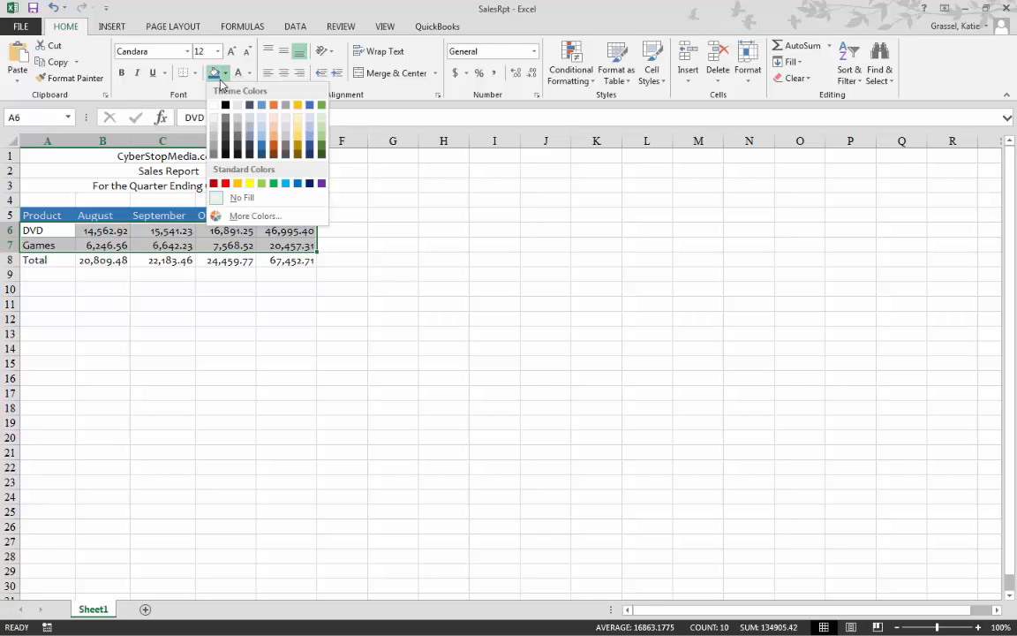
pyautogui.click(261, 122)
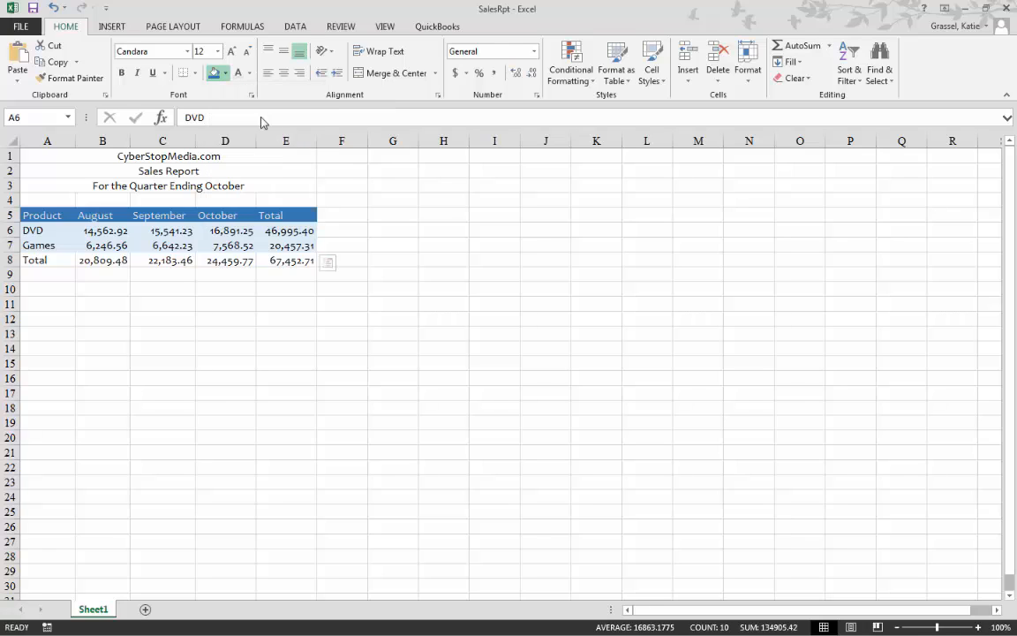
pyautogui.click(236, 320)
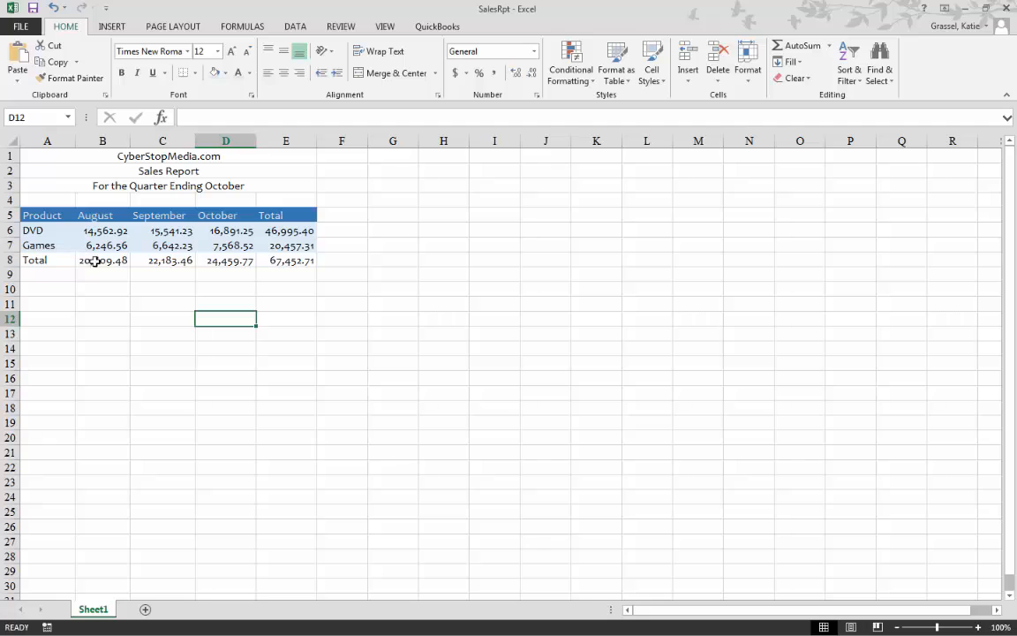
# - Apply outside borders around the sales table, cells A5 to E8
pyautogui.moveTo(105, 261); pyautogui.dragTo(160, 262)
pyautogui.moveTo(41, 260); pyautogui.dragTo(290, 270)
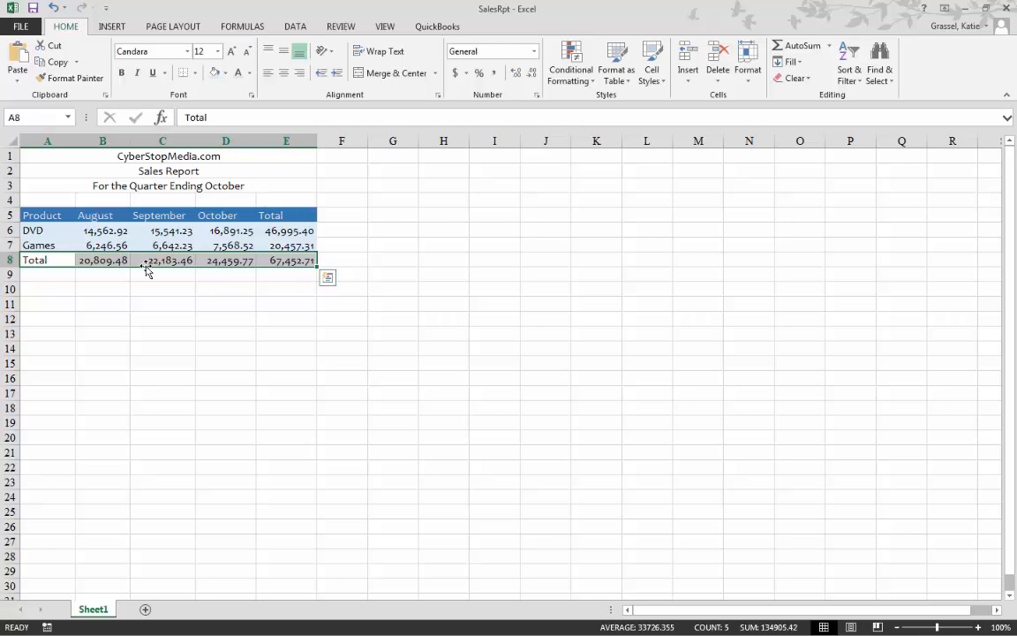
pyautogui.moveTo(34, 216); pyautogui.dragTo(279, 257)
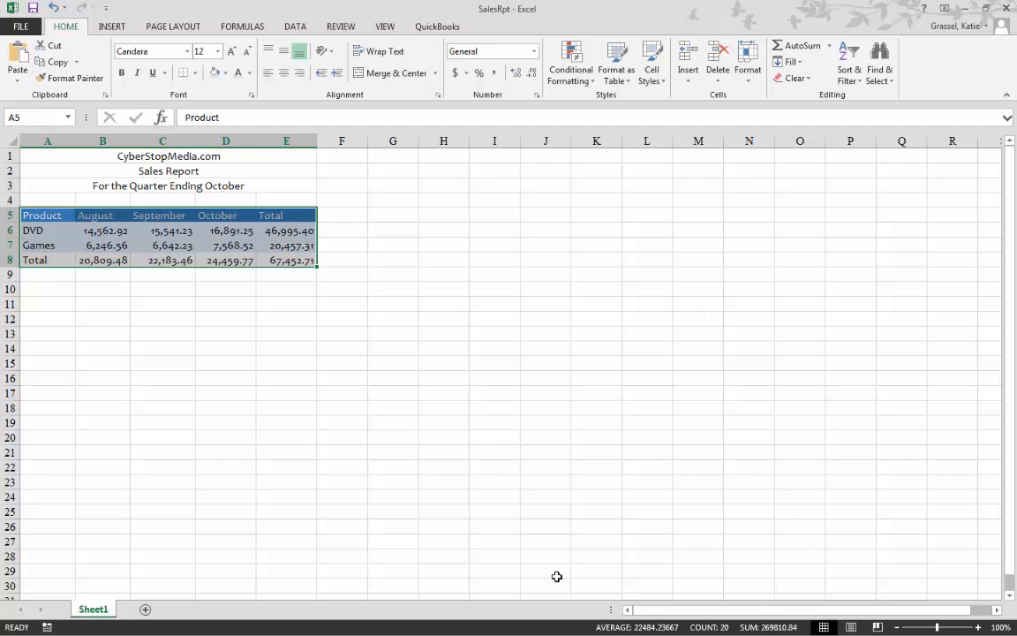
pyautogui.click(195, 76)
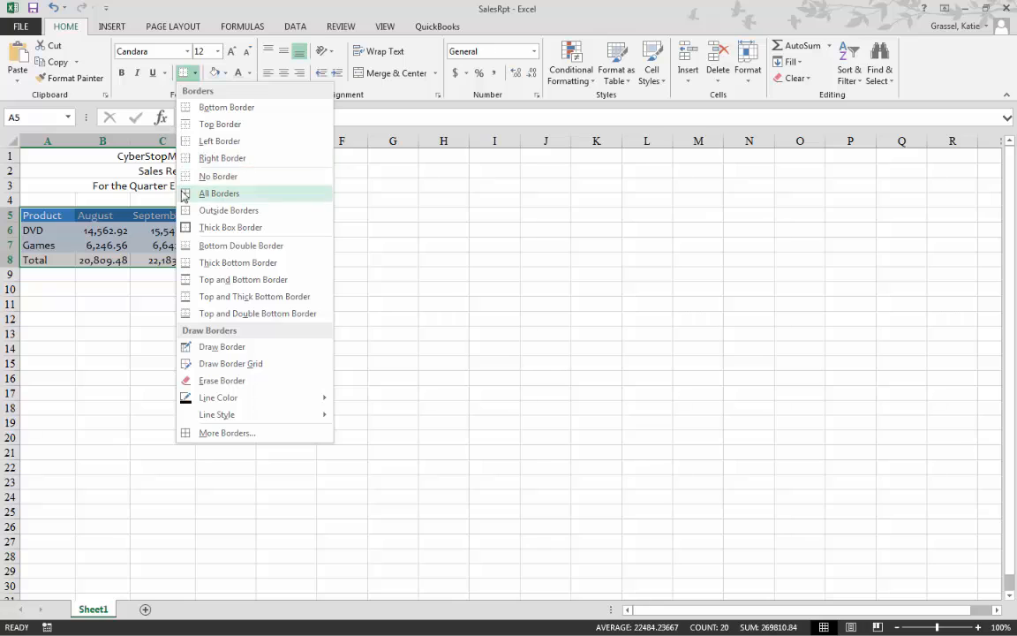
pyautogui.click(230, 216)
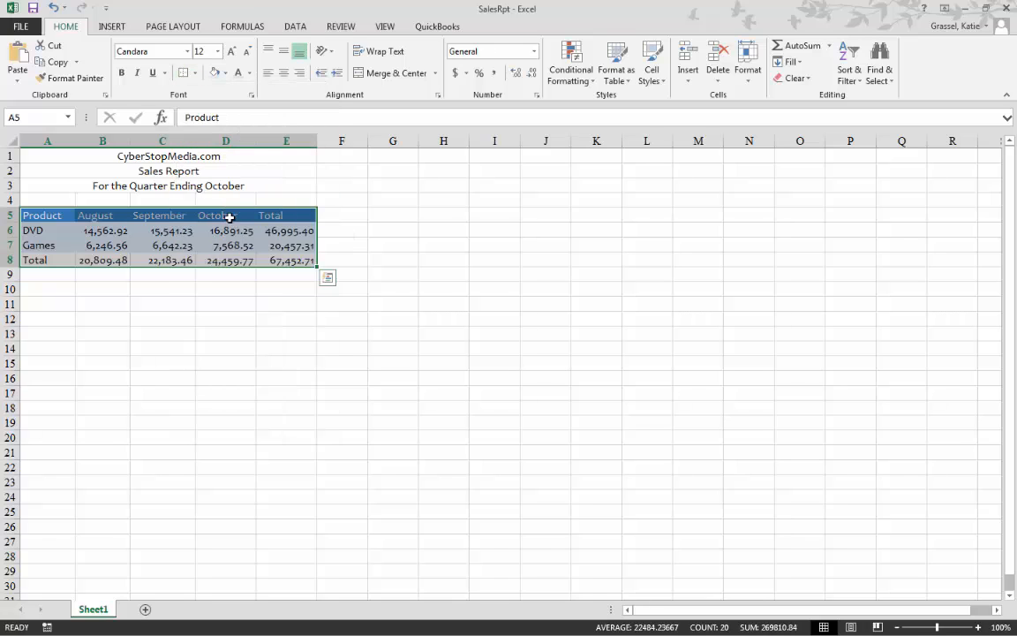
pyautogui.click(199, 352)
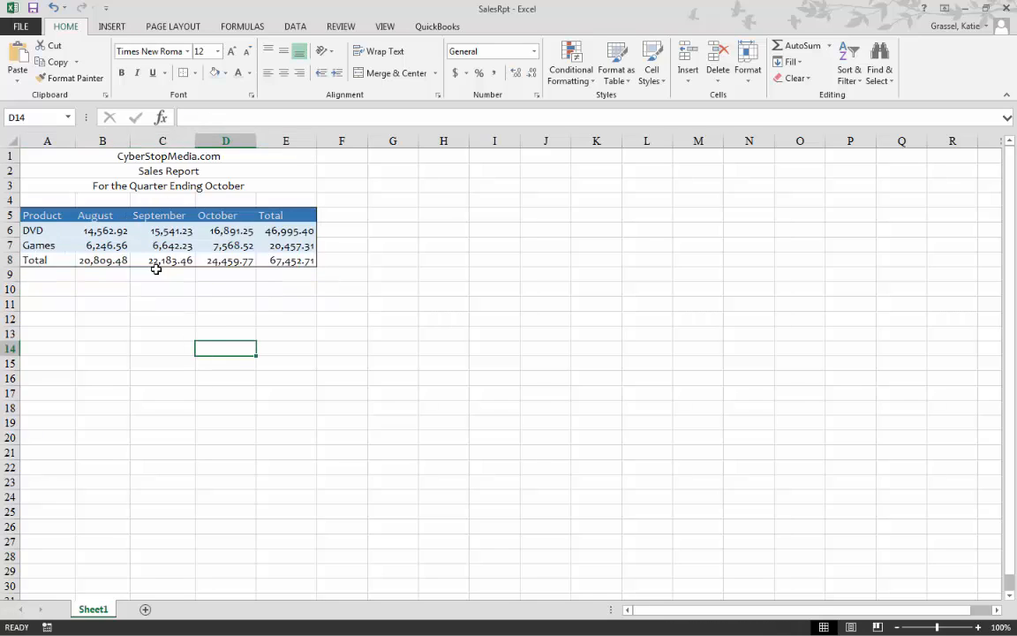
# - Add a top border to the Total row, cells A8 to E8
pyautogui.moveTo(32, 258); pyautogui.dragTo(294, 262)
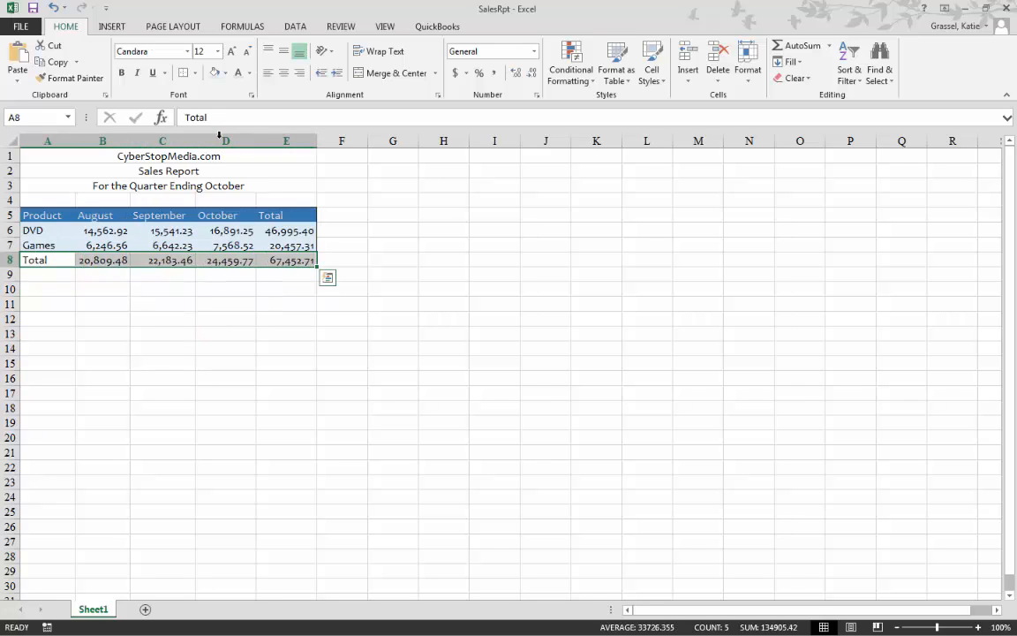
pyautogui.click(195, 75)
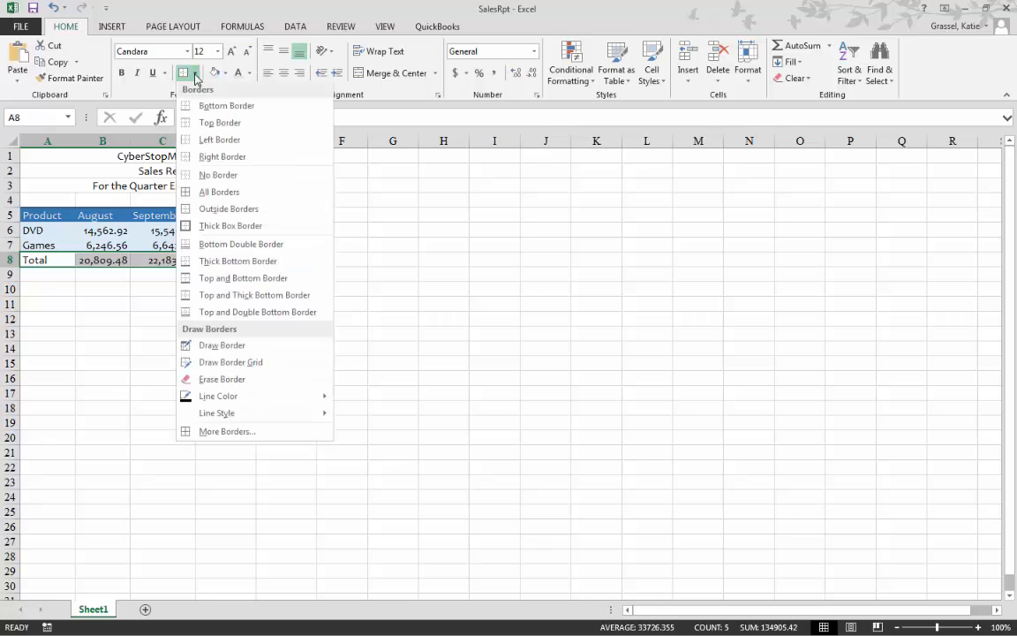
pyautogui.click(217, 124)
pyautogui.click(157, 374)
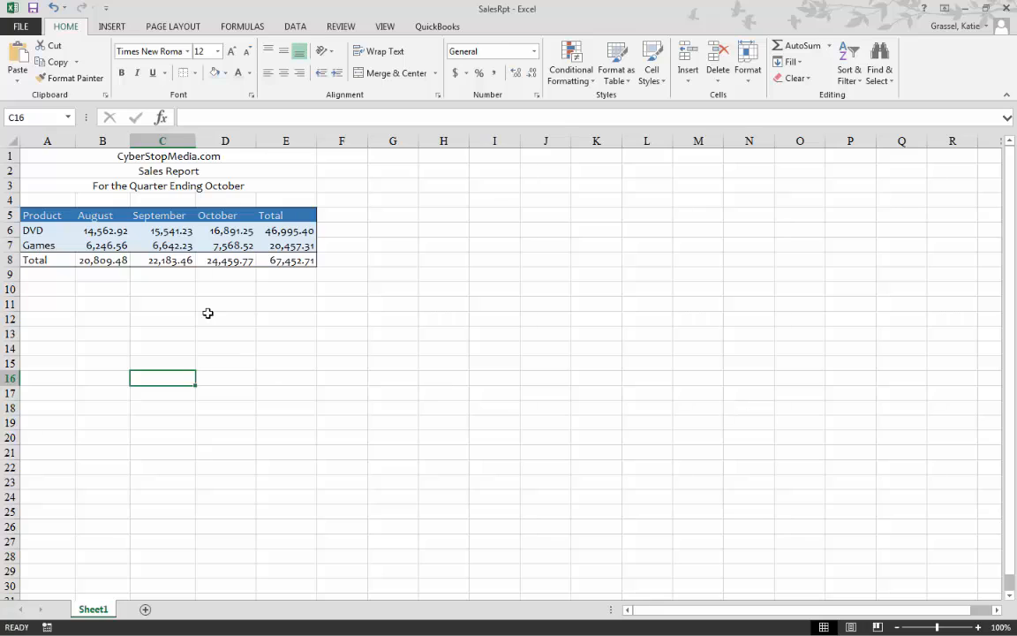
# - Make the Product column labels in cells A5 to A8 bold
pyautogui.click(28, 216)
pyautogui.moveTo(39, 233); pyautogui.dragTo(39, 258)
pyautogui.click(122, 73)
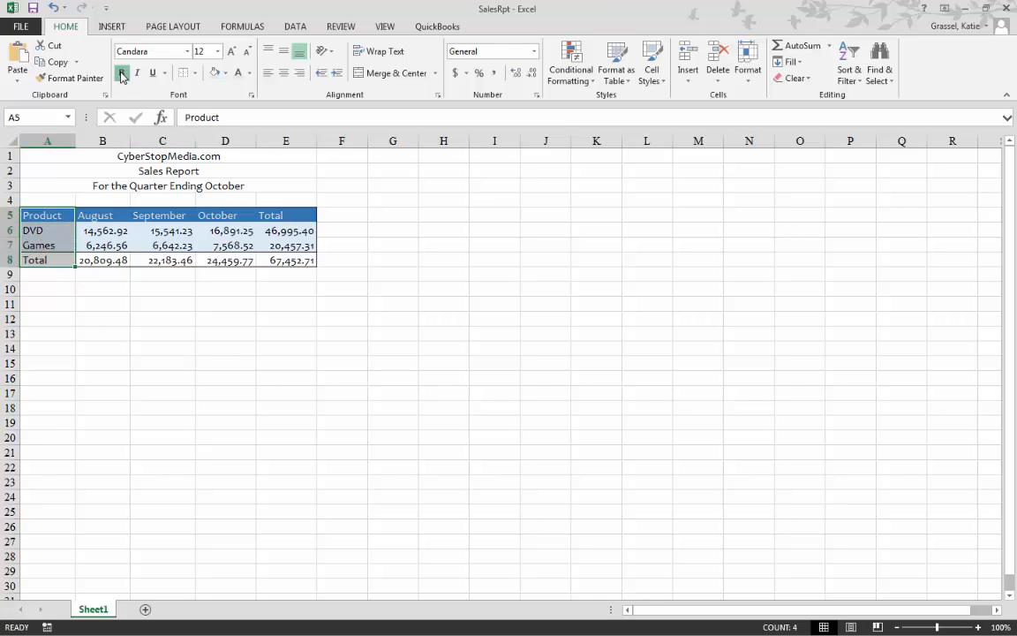
pyautogui.click(164, 407)
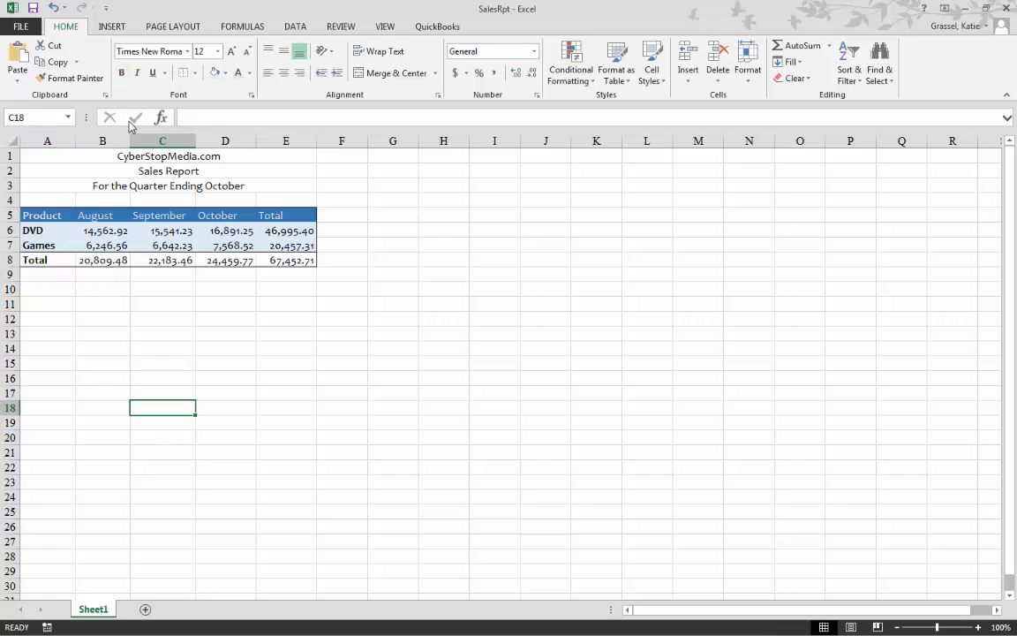
# - Increase the font size of the CyberStopMedia.com title in A1 to 18
pyautogui.click(164, 155)
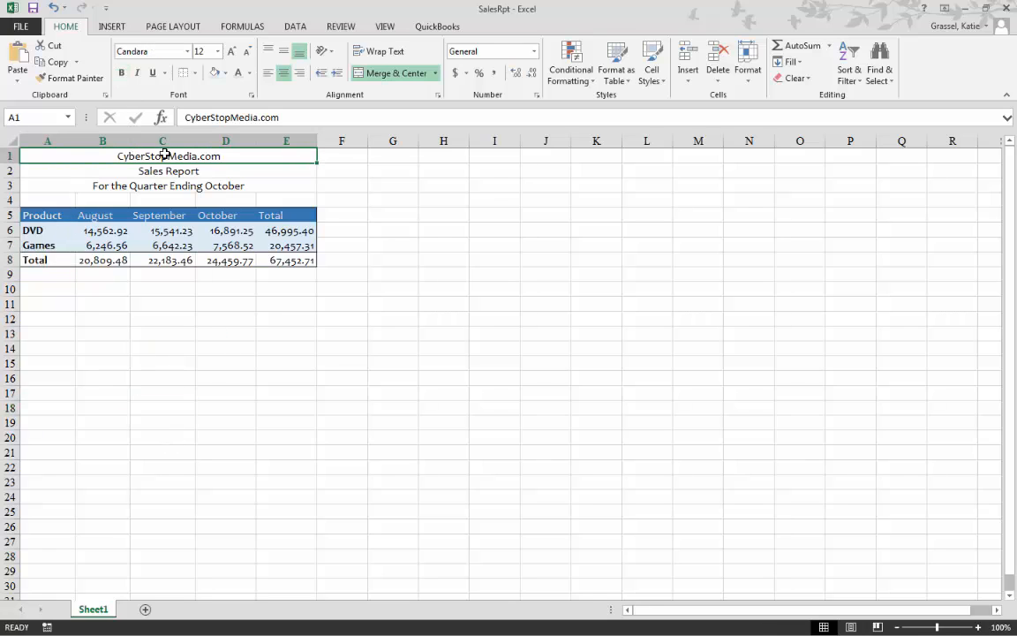
pyautogui.click(232, 52)
pyautogui.click(232, 52)
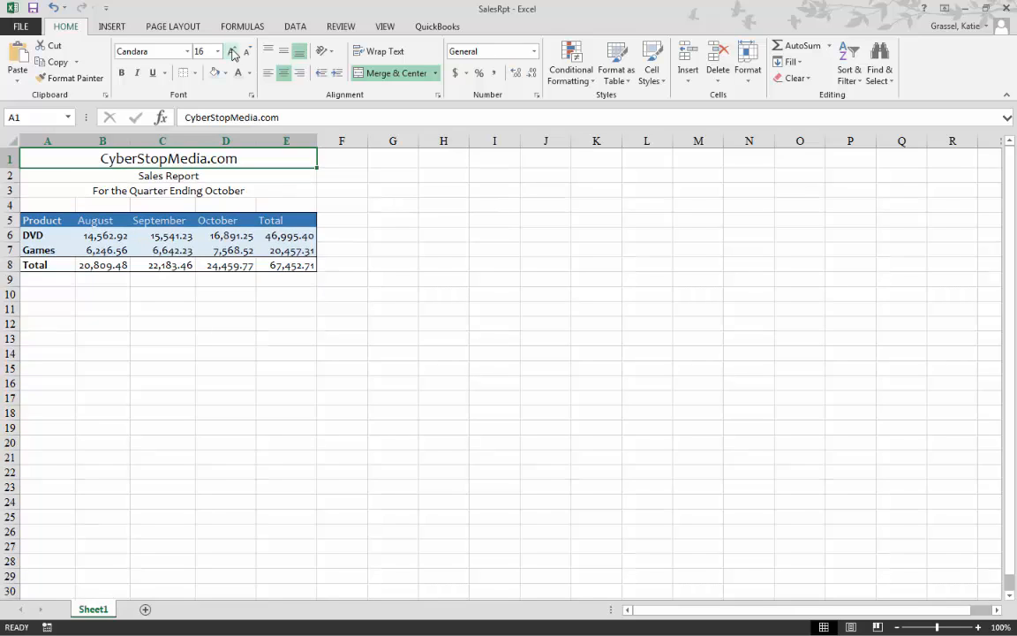
pyautogui.click(233, 52)
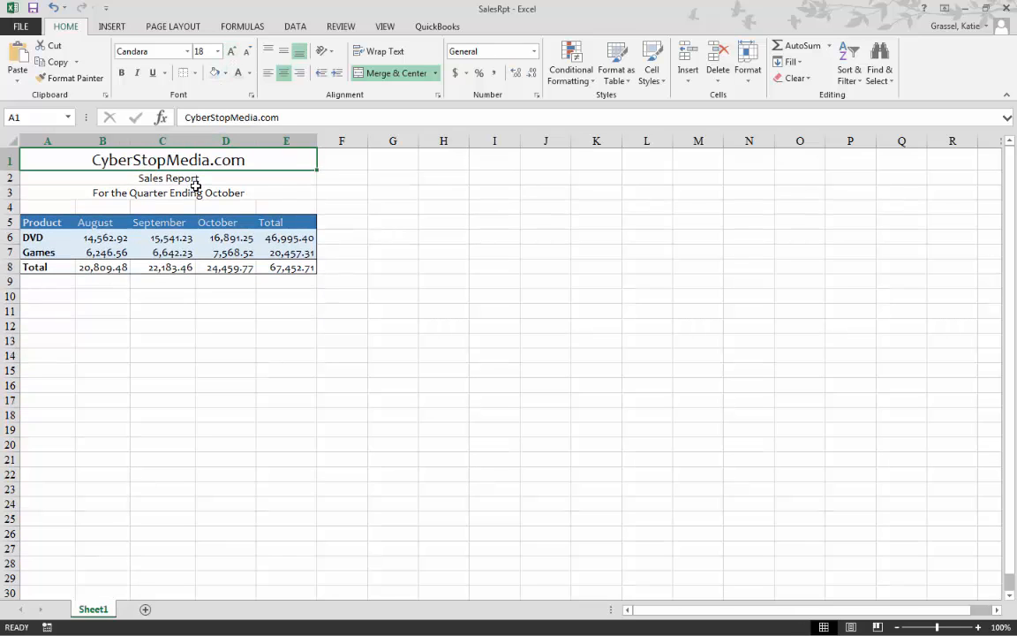
# - Set the font size of the Sales Report and quarter-ending title lines in rows 2 and 3 to 16
pyautogui.moveTo(196, 179); pyautogui.dragTo(197, 193)
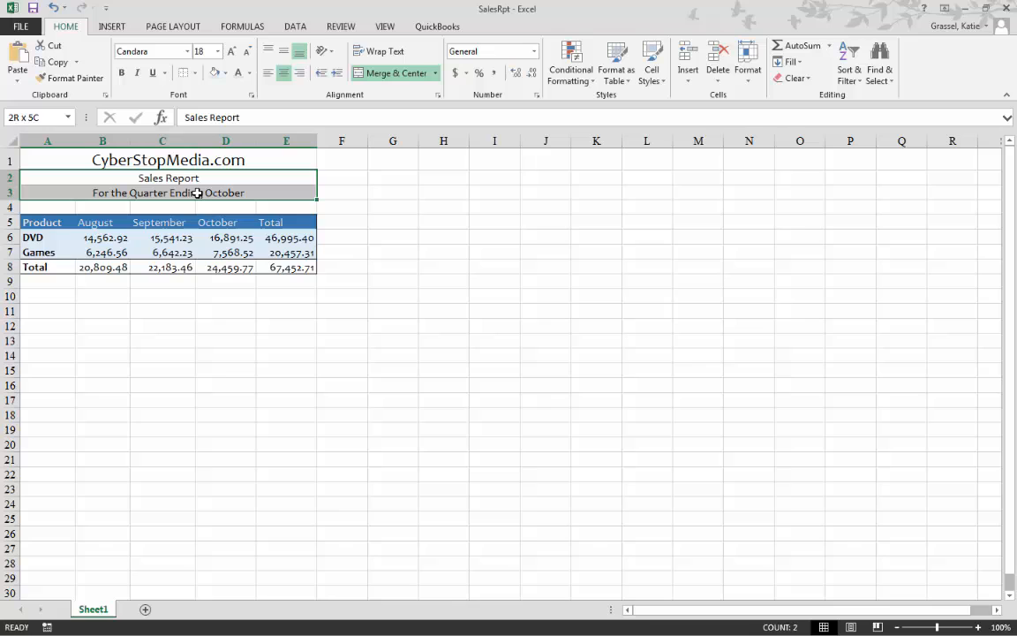
pyautogui.click(218, 51)
pyautogui.click(200, 148)
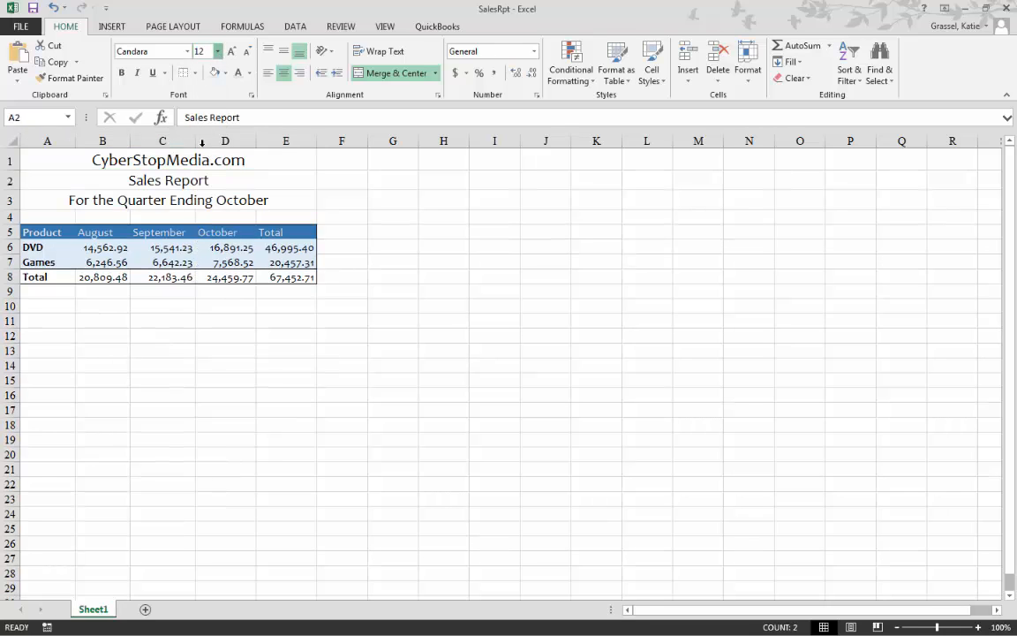
pyautogui.click(404, 216)
pyautogui.click(491, 247)
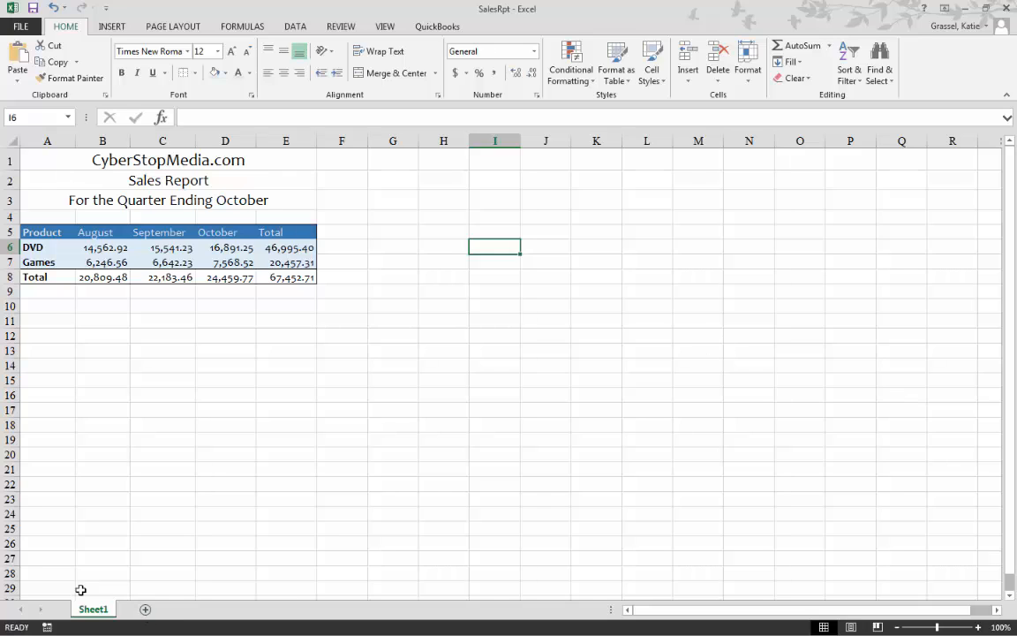
# - Save the workbook
pyautogui.click(1, 574)
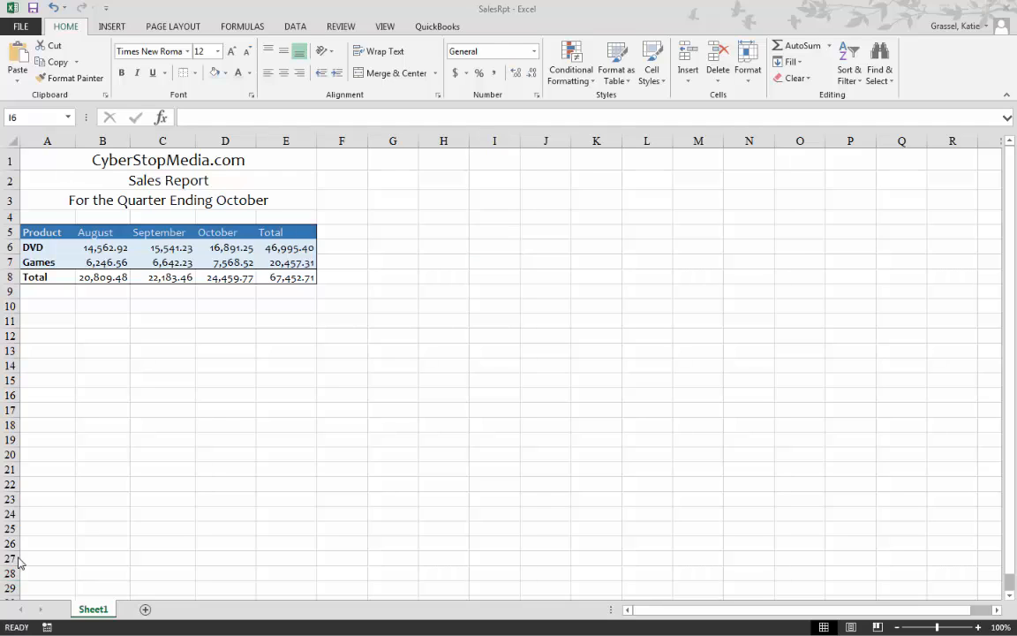
pyautogui.click(34, 11)
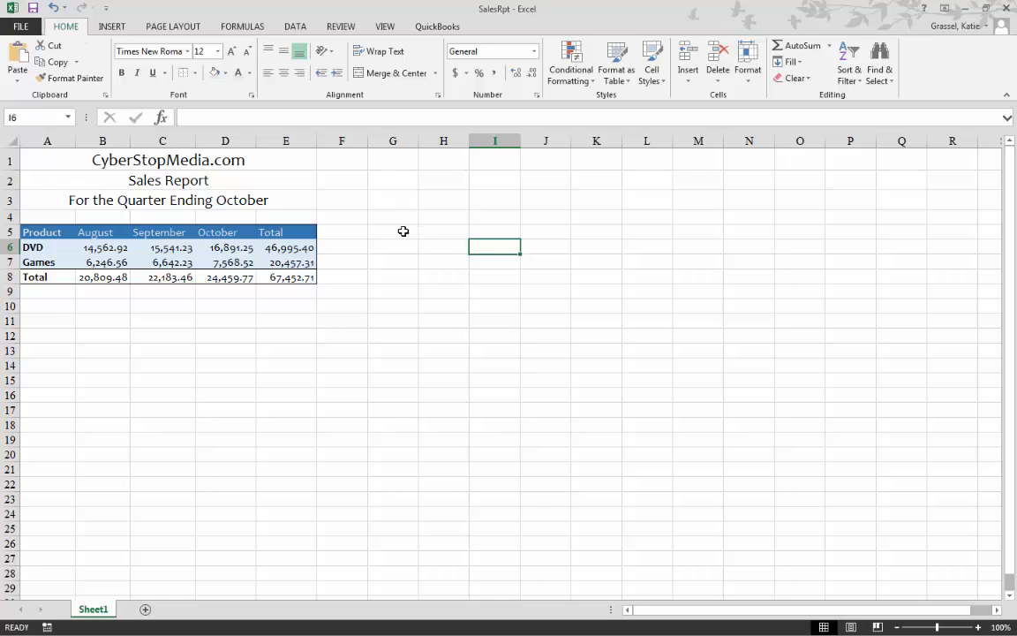
pyautogui.click(292, 424)
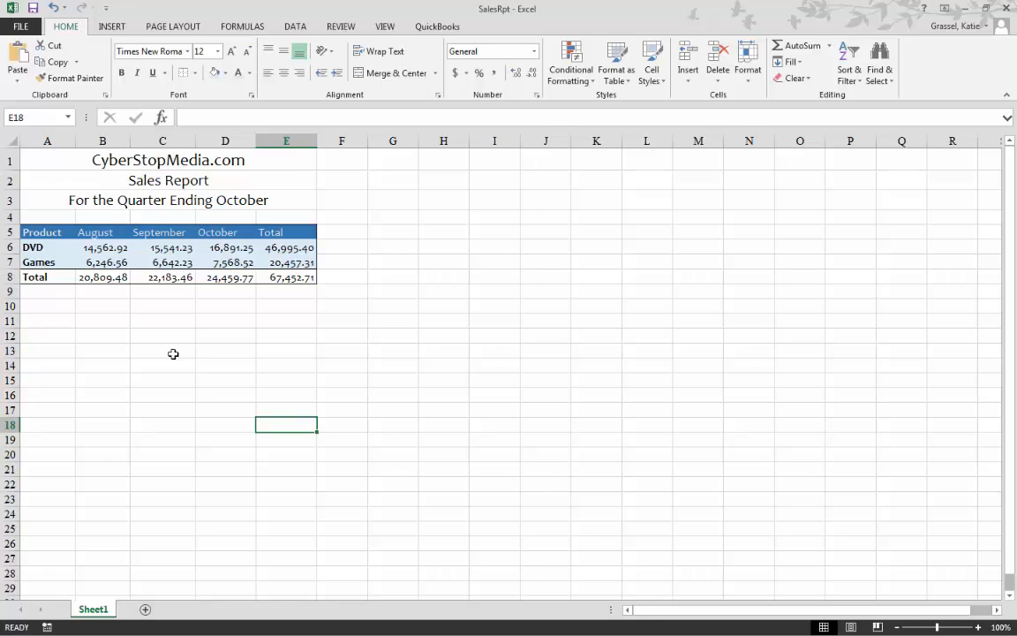
# - Insert a 2-D pie chart of the monthly DVD sales from cells B5 to D6
pyautogui.click(95, 232)
pyautogui.moveTo(95, 232); pyautogui.dragTo(239, 249)
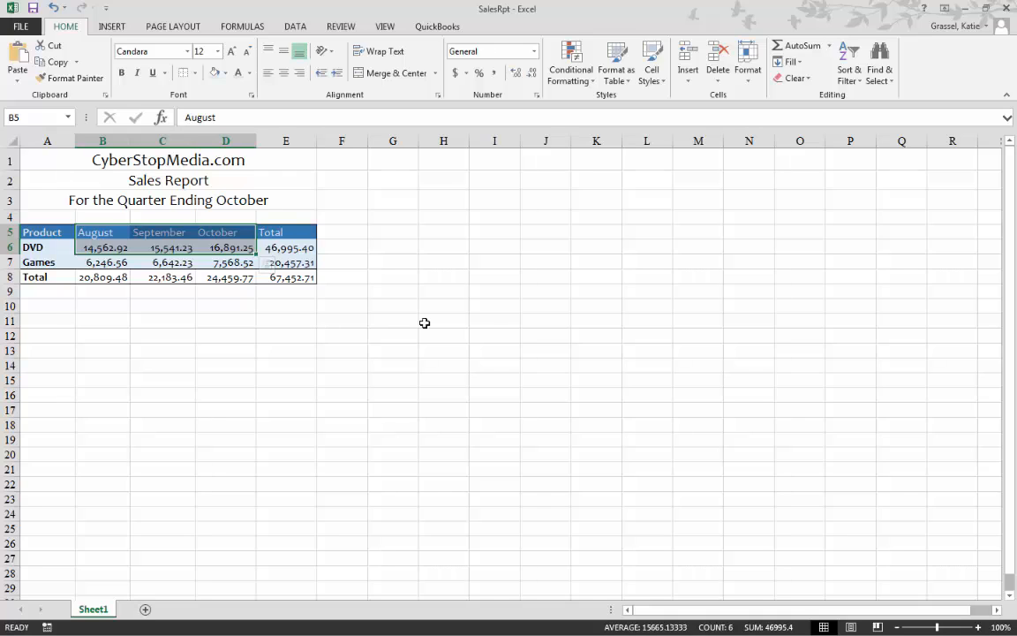
pyautogui.click(119, 27)
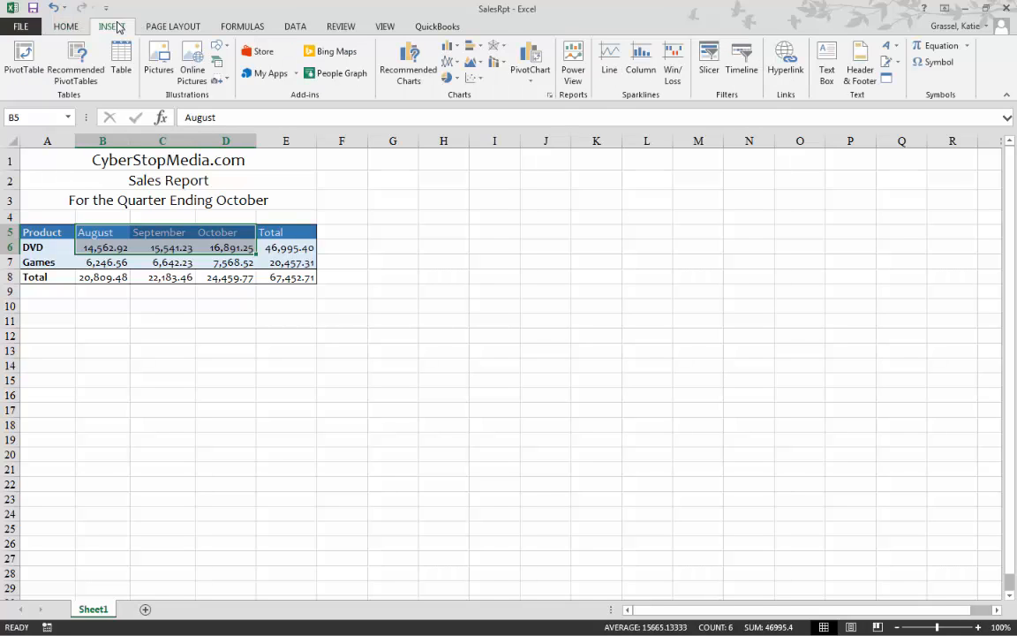
pyautogui.click(458, 83)
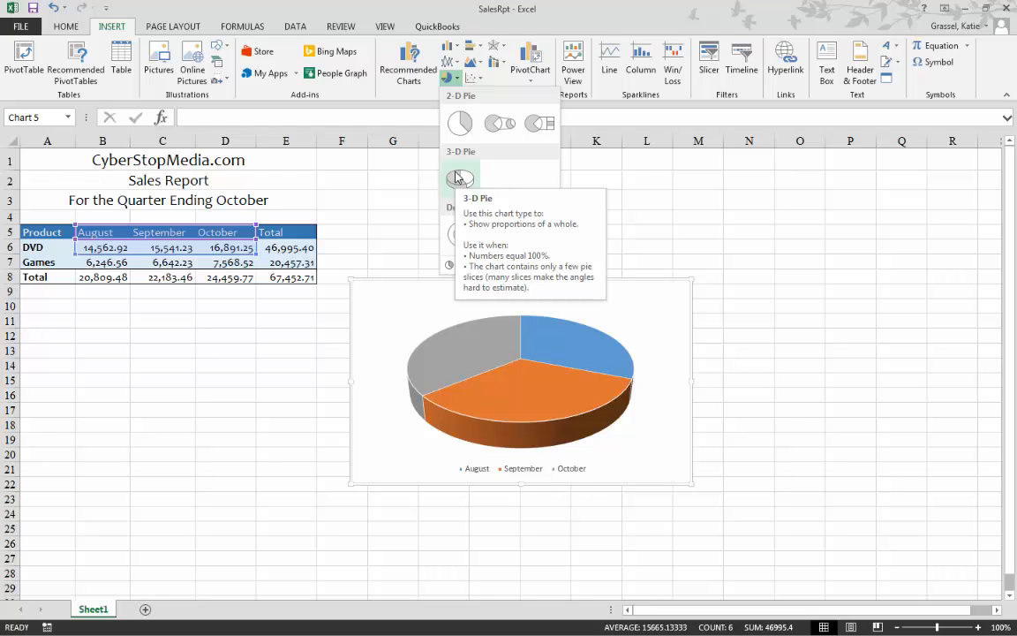
pyautogui.click(459, 124)
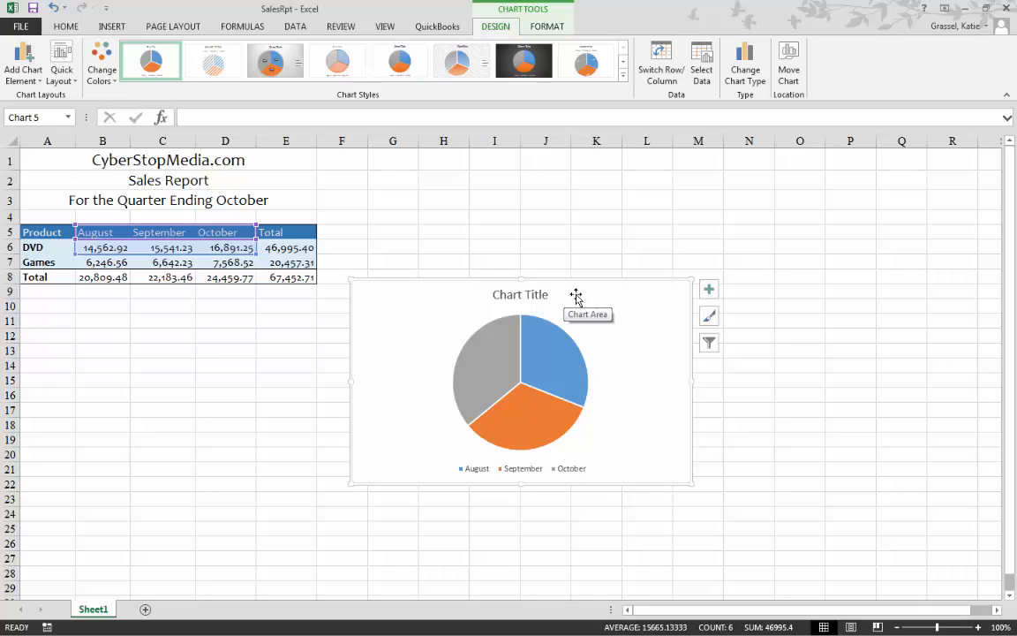
# - Replace the pie chart's placeholder title with DVD Sales
pyautogui.click(519, 294)
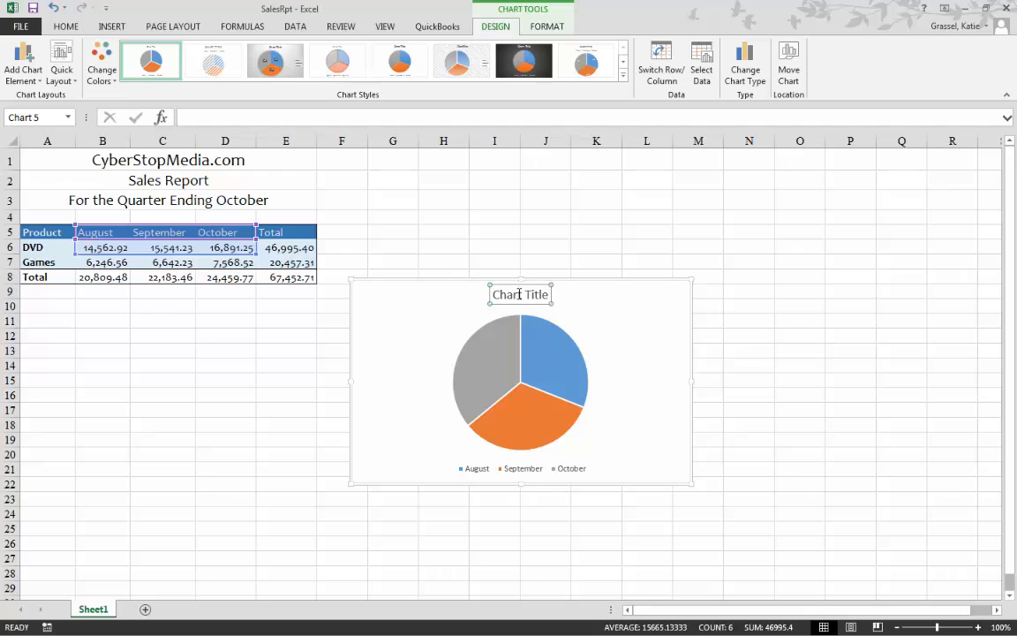
pyautogui.doubleClick(519, 294)
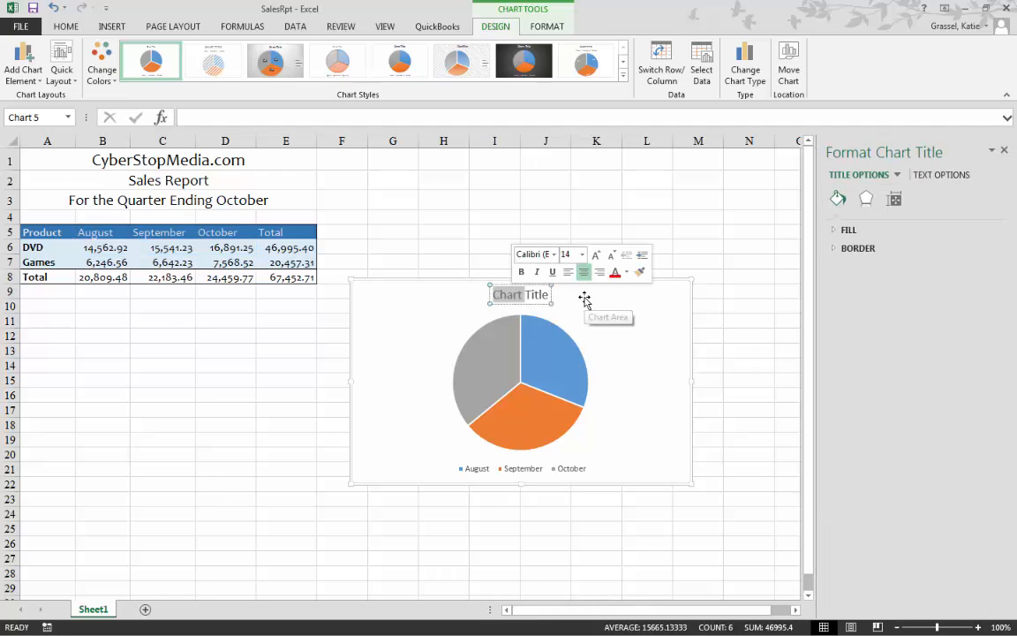
pyautogui.press('Delete')
pyautogui.press('Delete')
pyautogui.press('Delete')
pyautogui.press('Delete')
pyautogui.press('Delete')
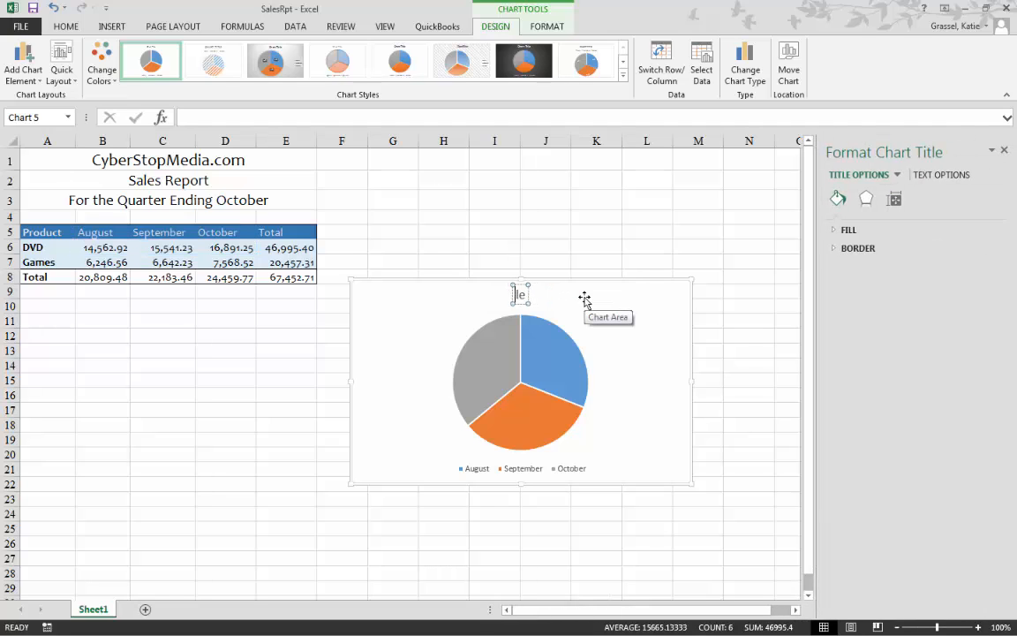
pyautogui.press('Delete')
pyautogui.press('Delete')
pyautogui.write('DVD Sales')
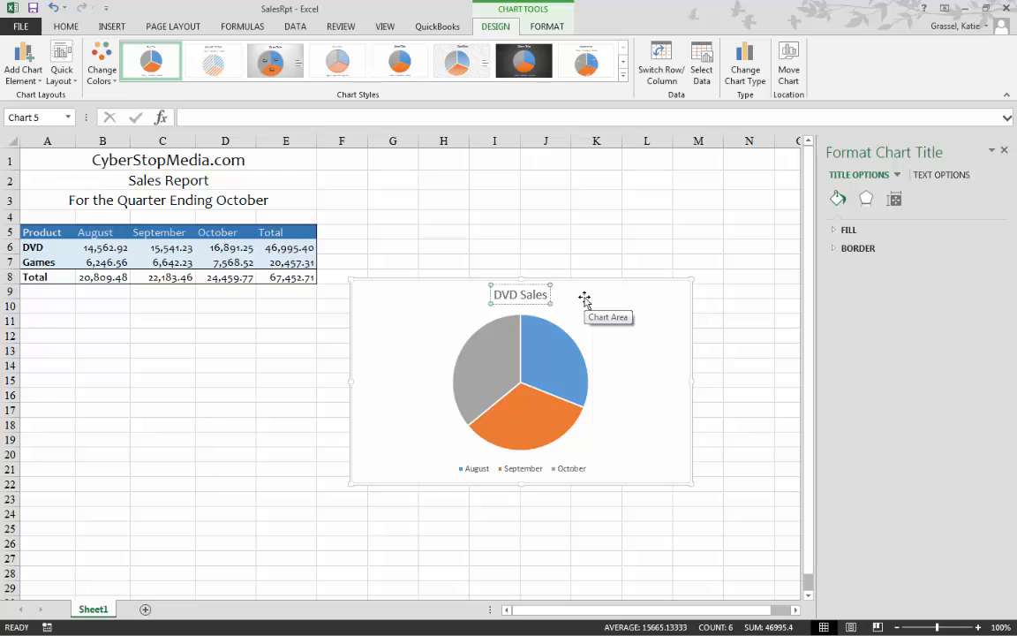
pyautogui.click(696, 205)
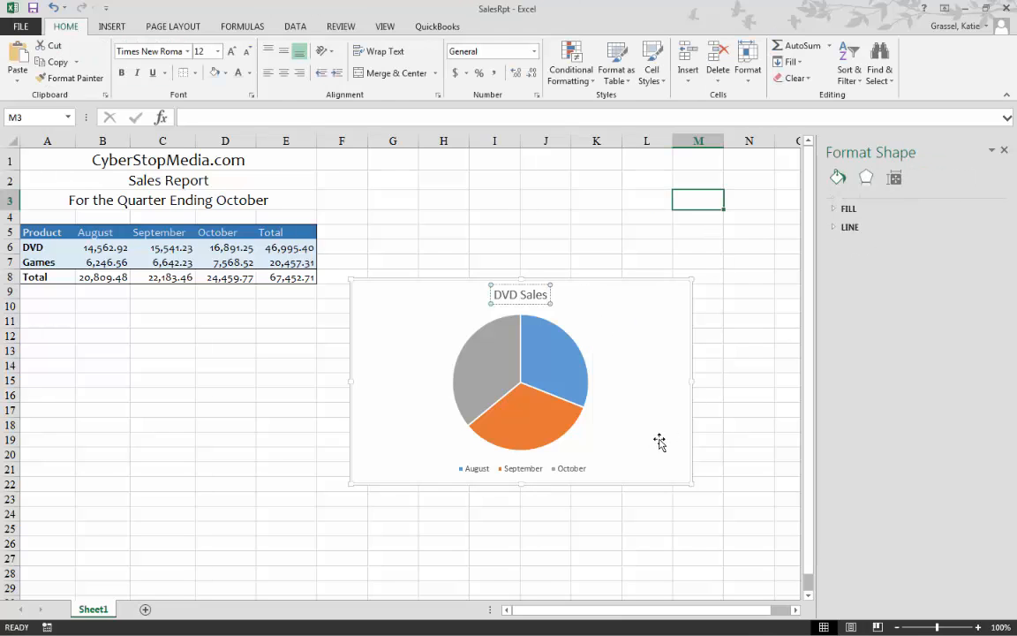
# - Change the pie chart's colors to the monochromatic dark blue palette that runs from light to dark
pyautogui.click(554, 369)
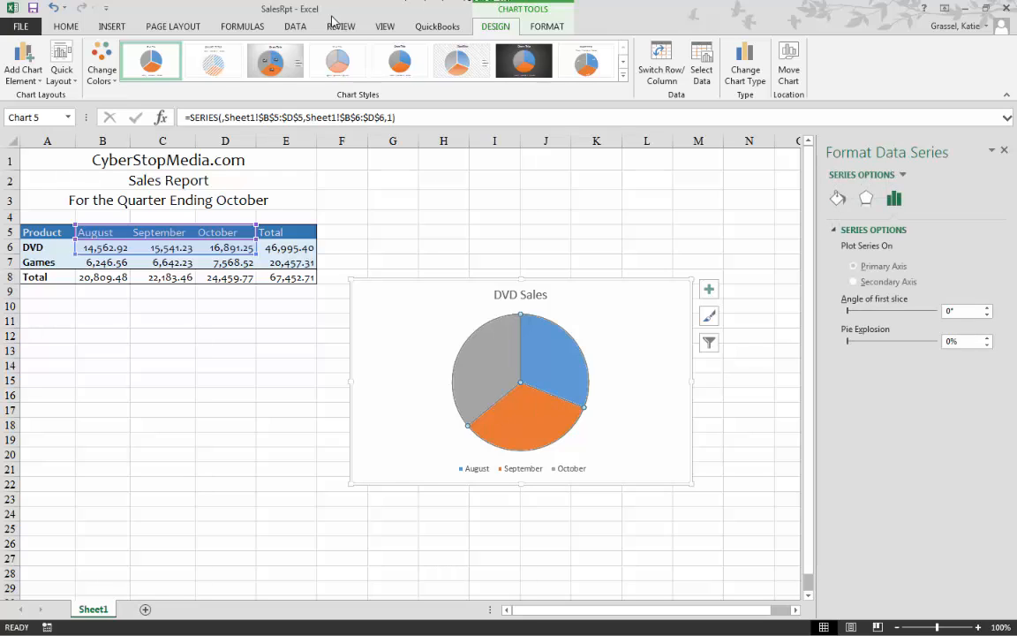
pyautogui.click(635, 329)
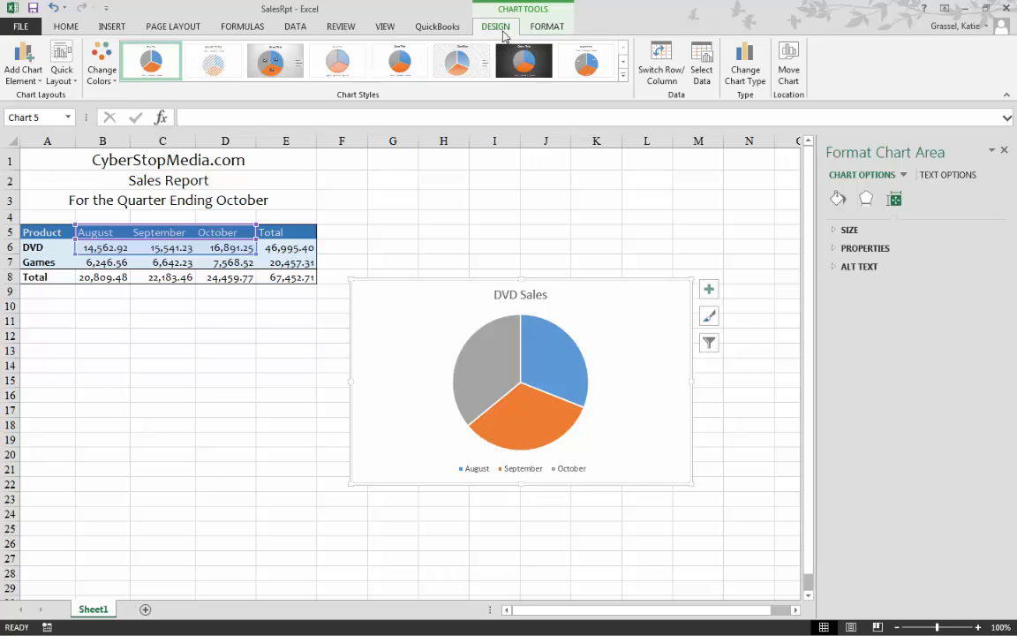
pyautogui.click(556, 29)
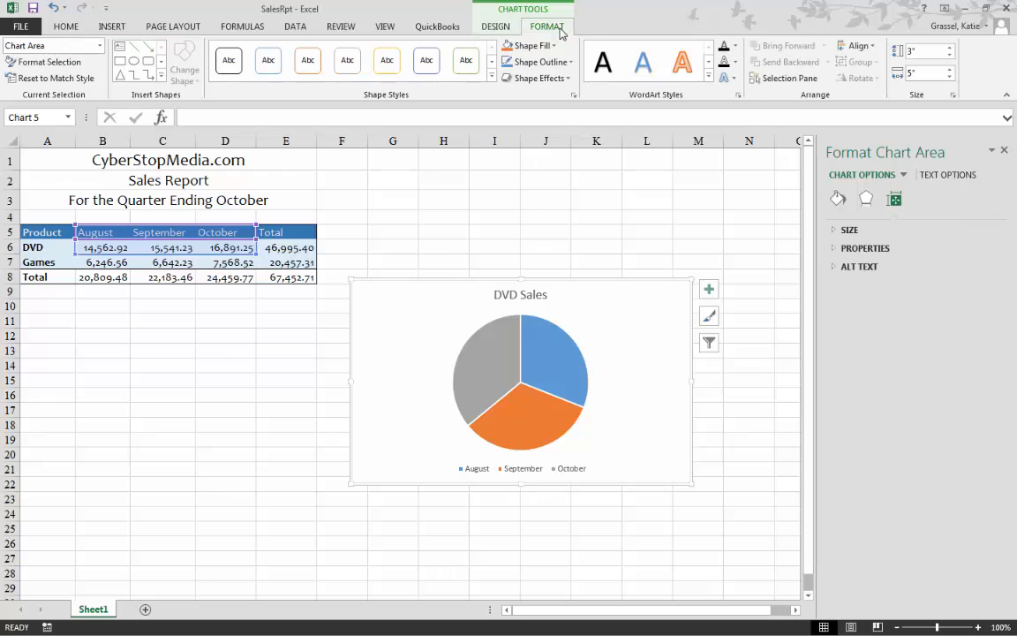
pyautogui.click(491, 28)
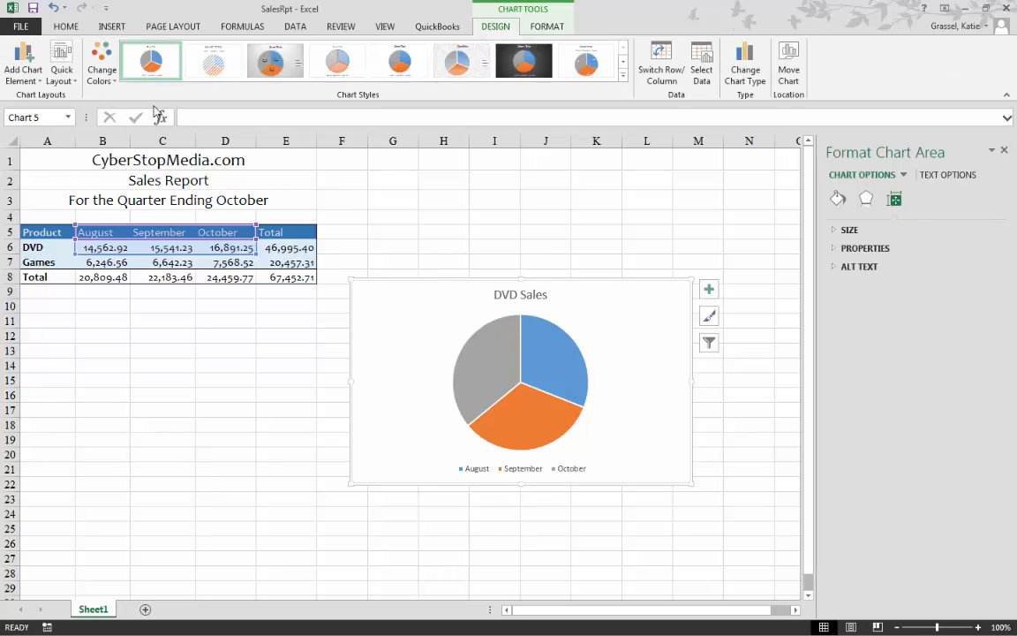
pyautogui.click(106, 80)
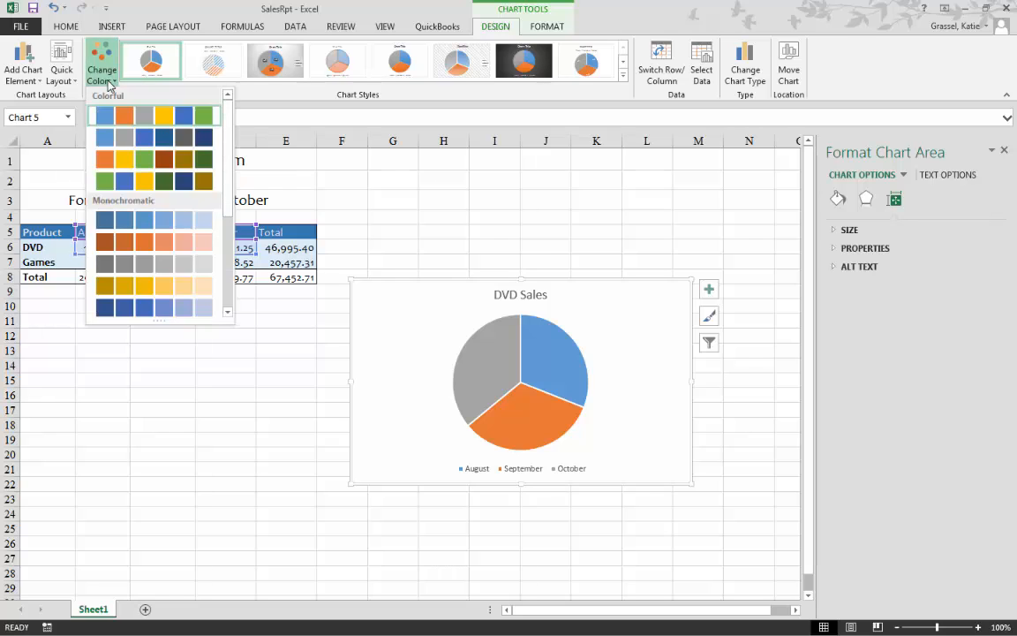
pyautogui.moveTo(228, 180); pyautogui.dragTo(226, 290)
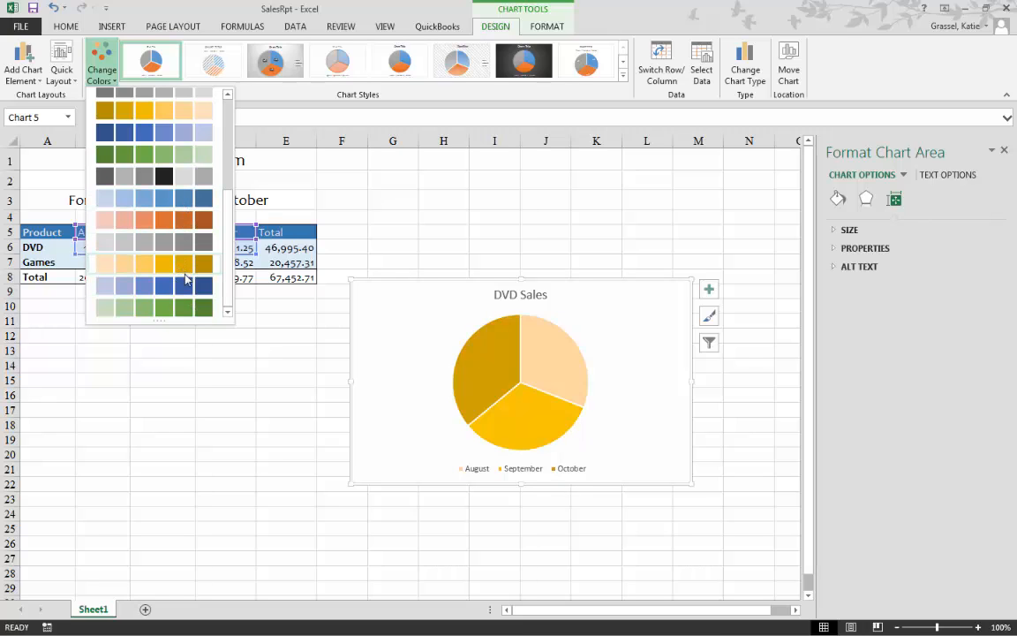
pyautogui.click(188, 292)
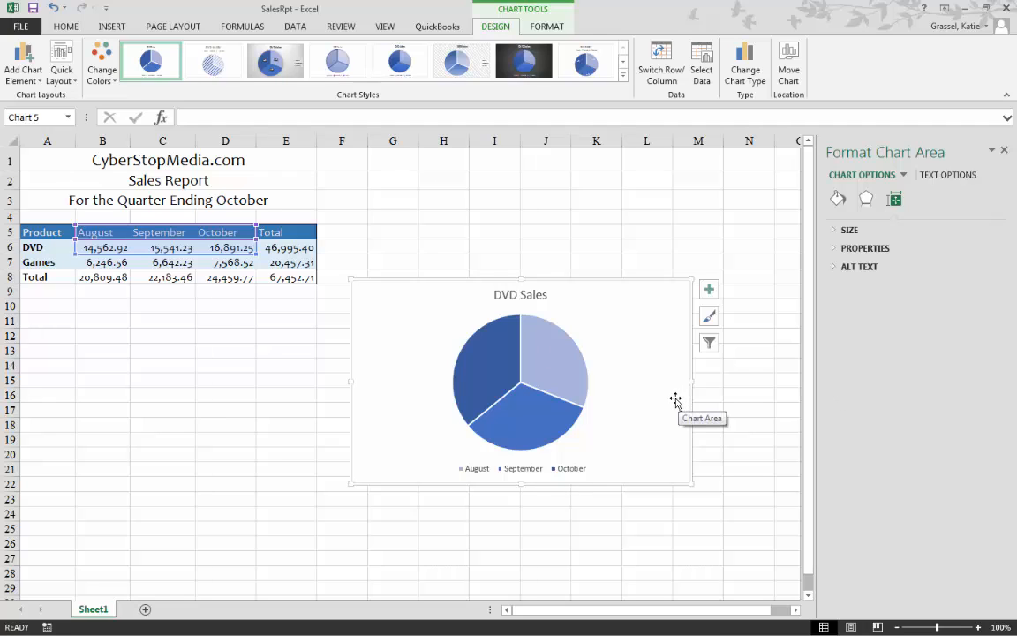
# - Recolor the DVD Sales pie with the monochromatic dark blue palette running dark to light, and apply the gray-gradient chart style with percentage labels
pyautogui.click(103, 69)
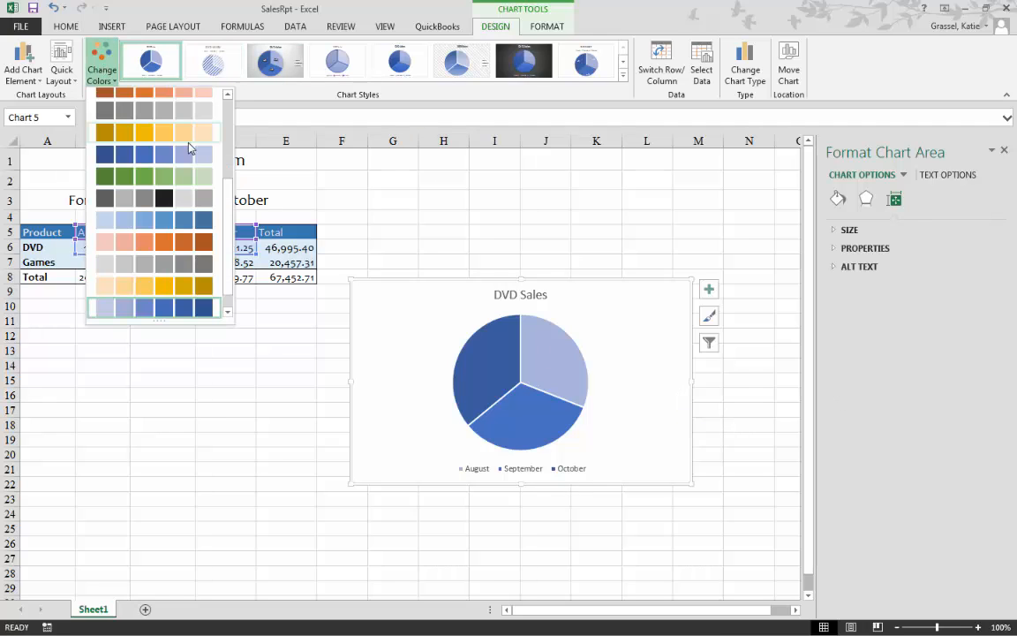
pyautogui.moveTo(229, 206); pyautogui.dragTo(229, 122)
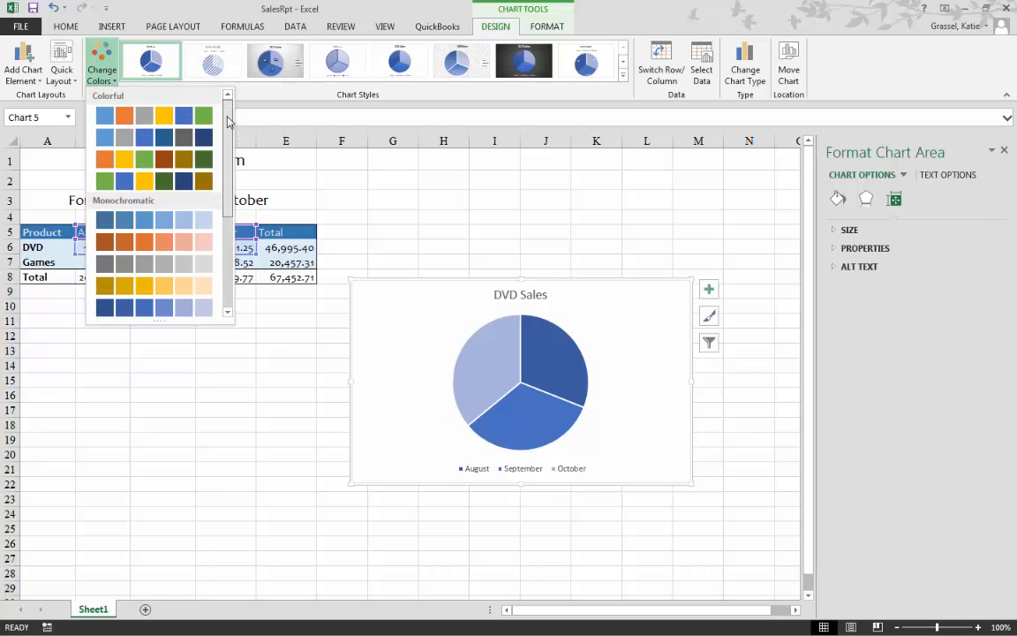
pyautogui.click(165, 315)
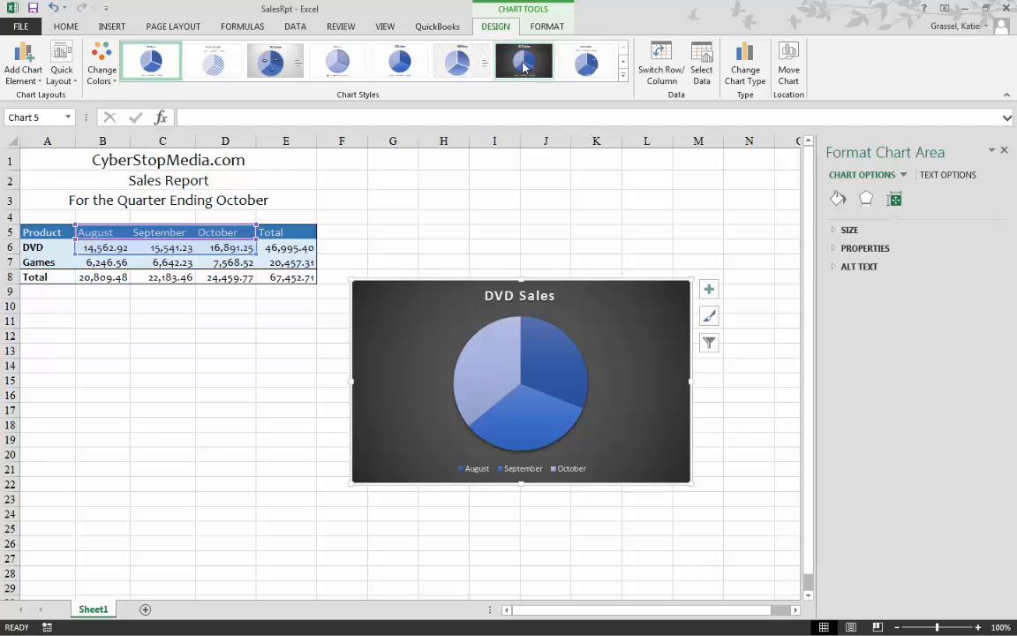
pyautogui.click(622, 76)
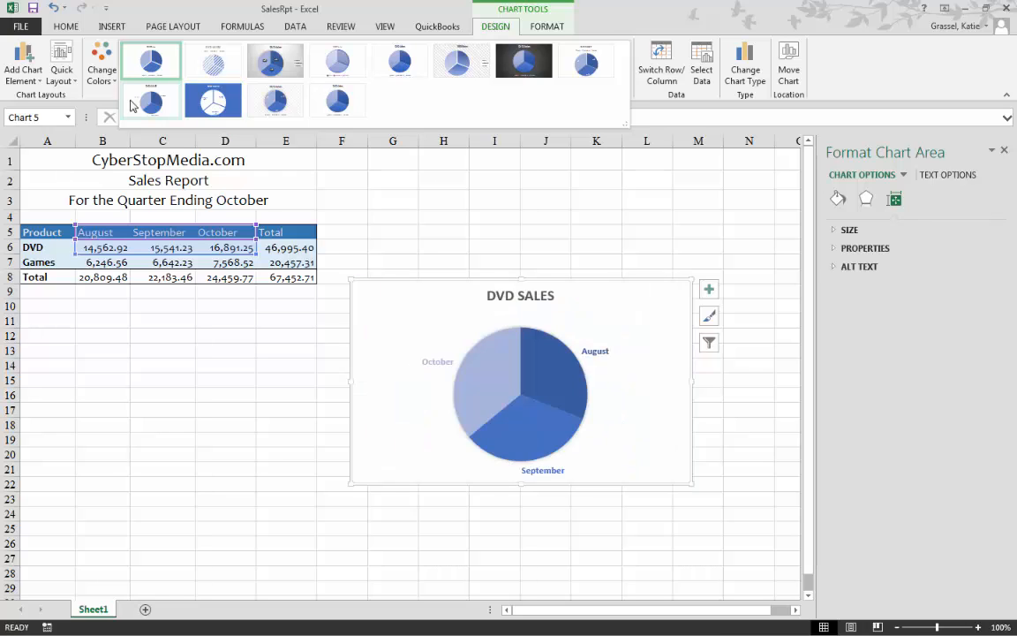
pyautogui.click(272, 68)
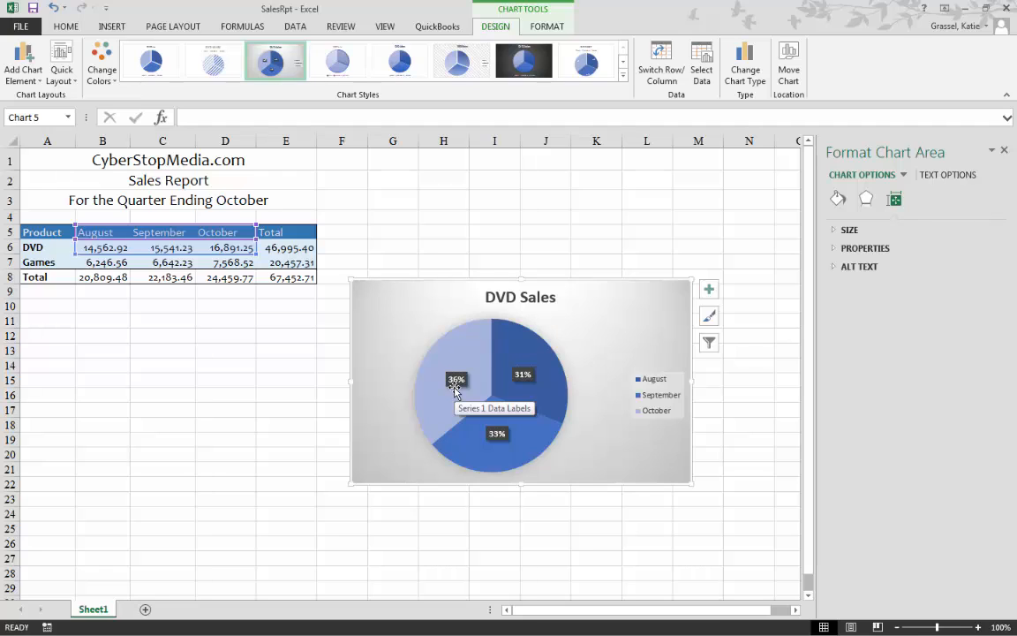
# - Position the DVD Sales pie chart's data labels at Inside End
pyautogui.click(547, 27)
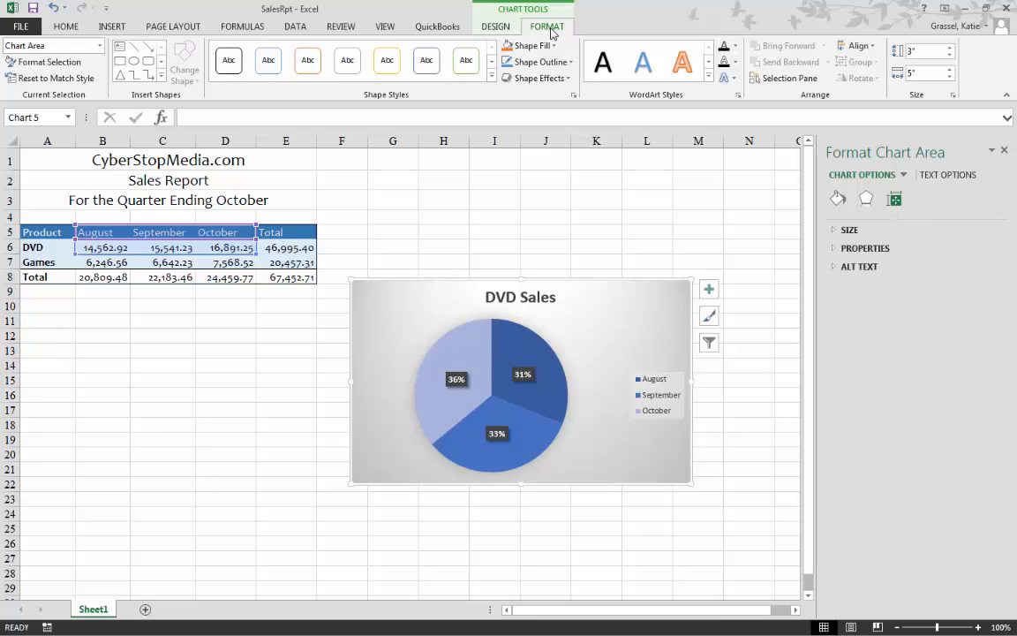
pyautogui.click(494, 29)
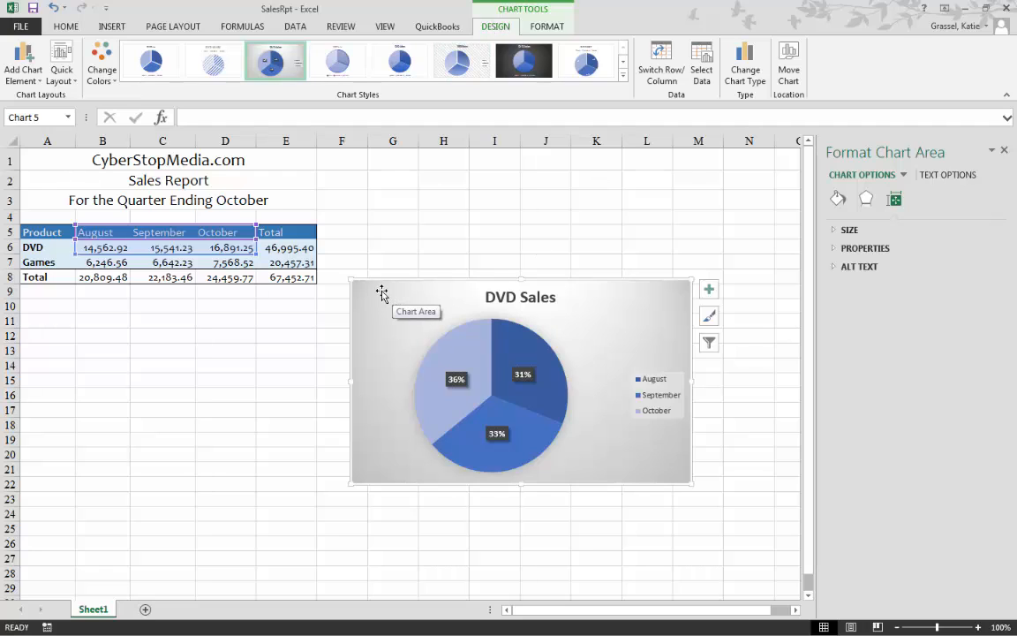
pyautogui.click(41, 80)
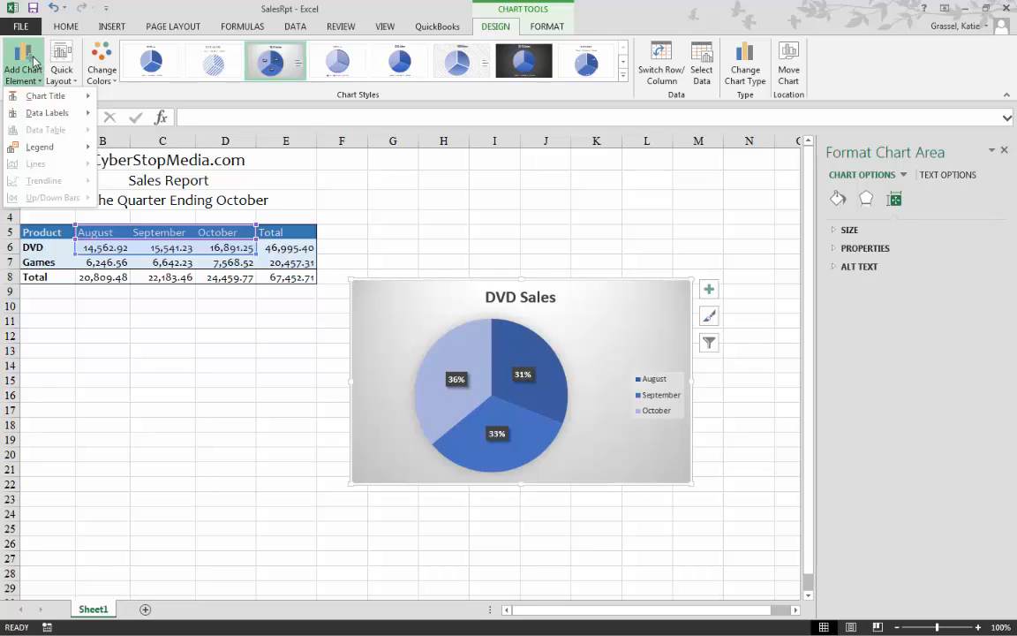
pyautogui.moveTo(43, 117)
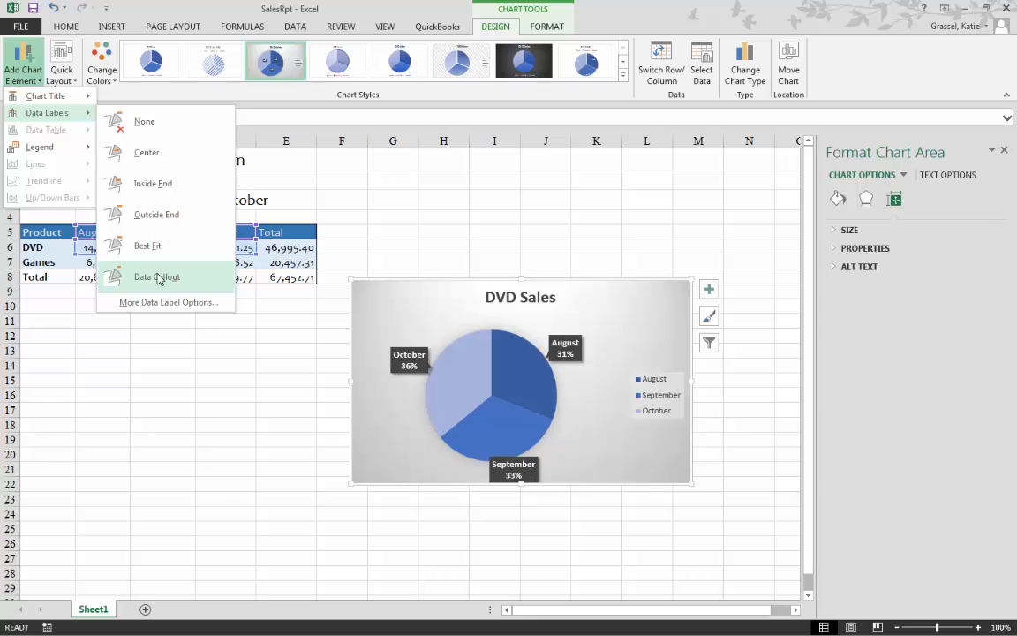
pyautogui.click(158, 191)
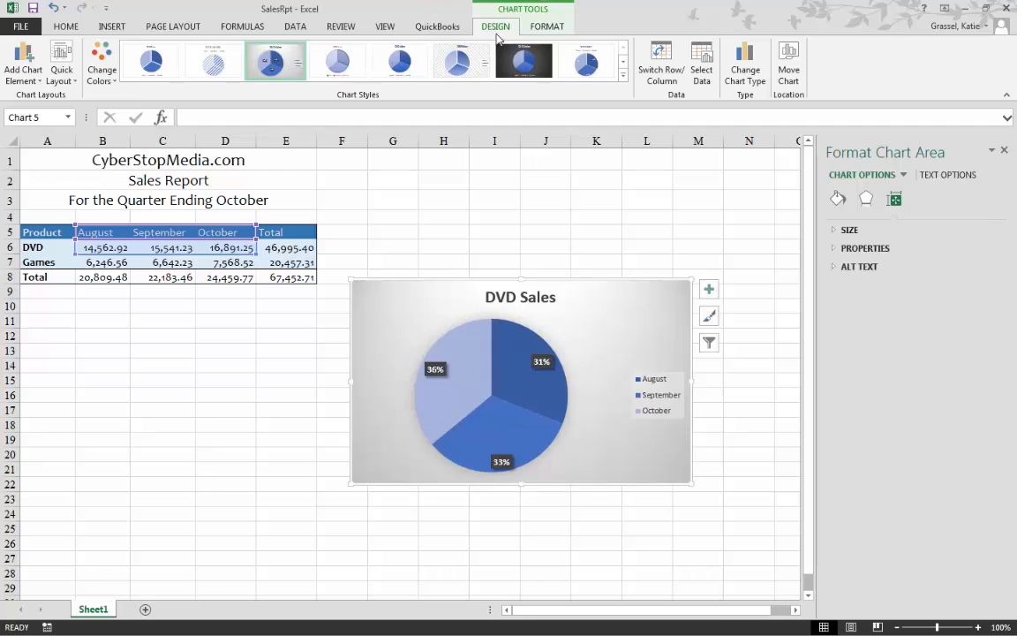
pyautogui.click(39, 85)
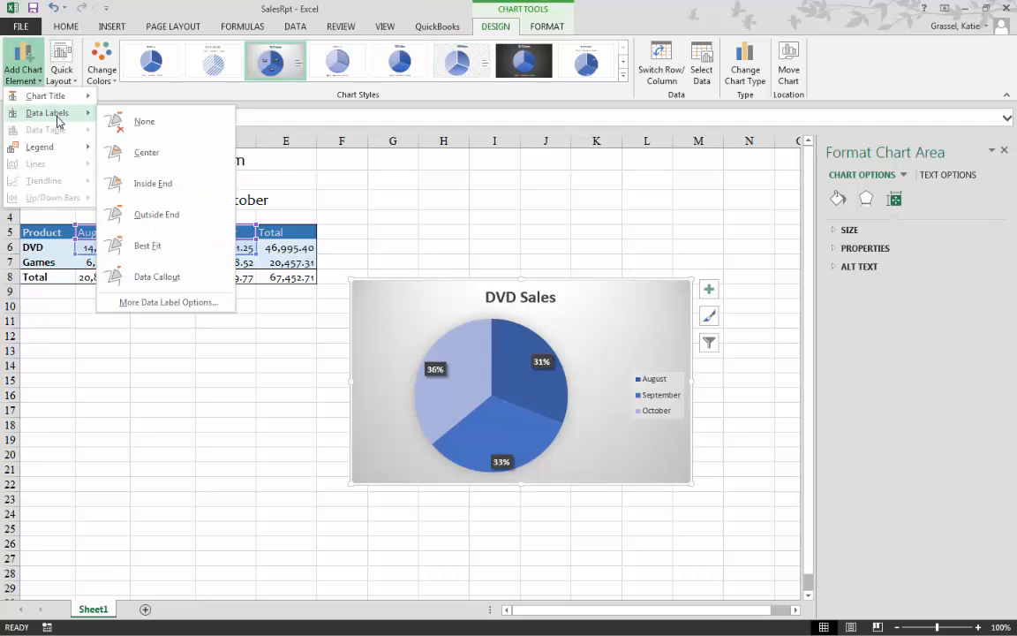
pyautogui.click(147, 182)
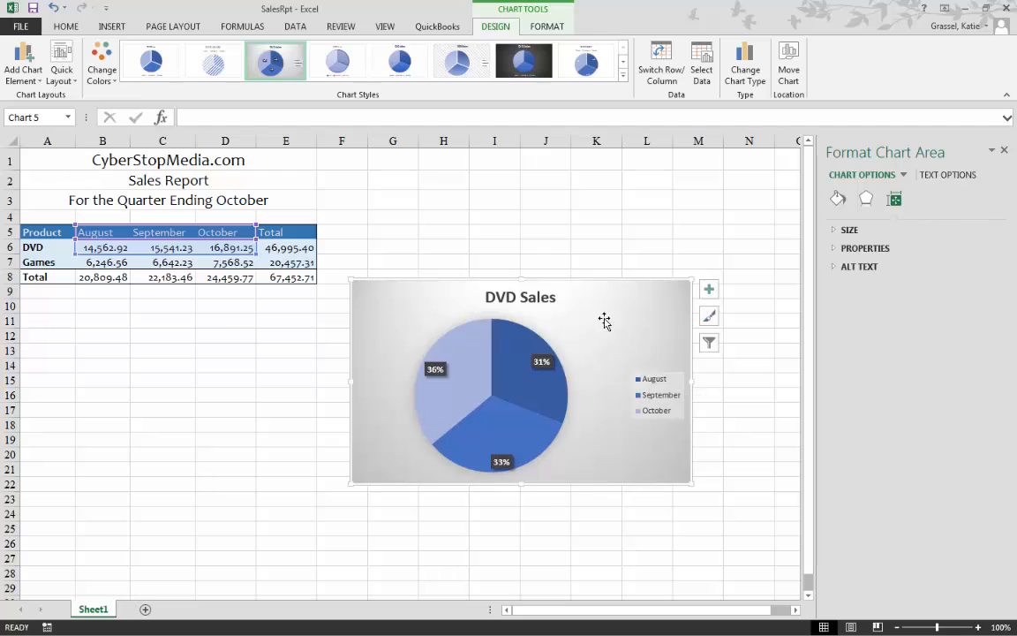
# - Move the DVD Sales chart up beside the sales table so it starts at cell F1, and deselect it
pyautogui.moveTo(604, 322)
pyautogui.mouseDown()
pyautogui.moveTo(609, 236)
pyautogui.moveTo(585, 185)
pyautogui.moveTo(574, 188)
pyautogui.mouseUp()
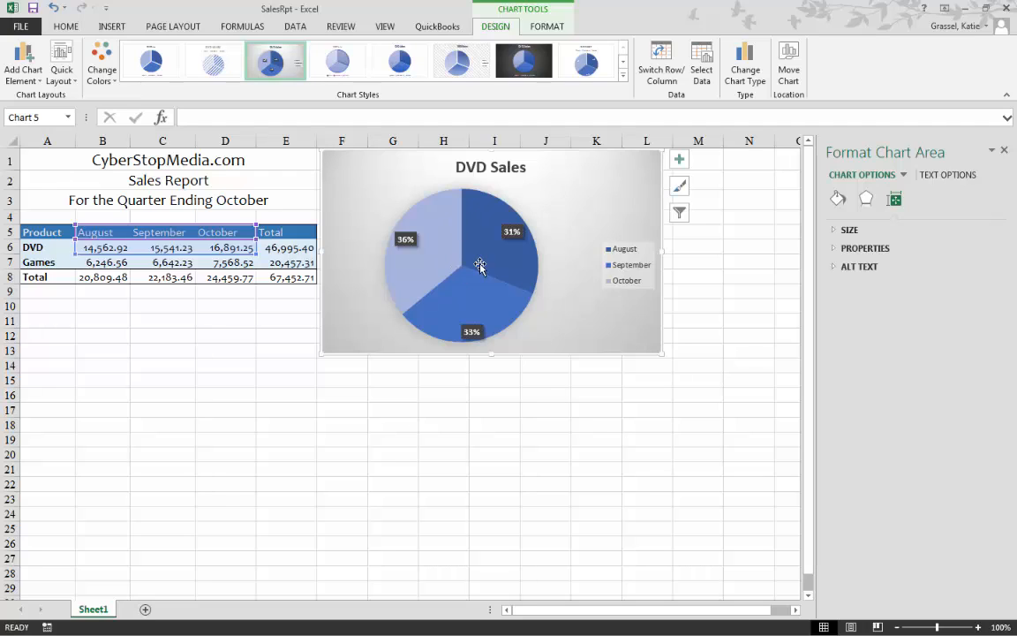
pyautogui.click(532, 436)
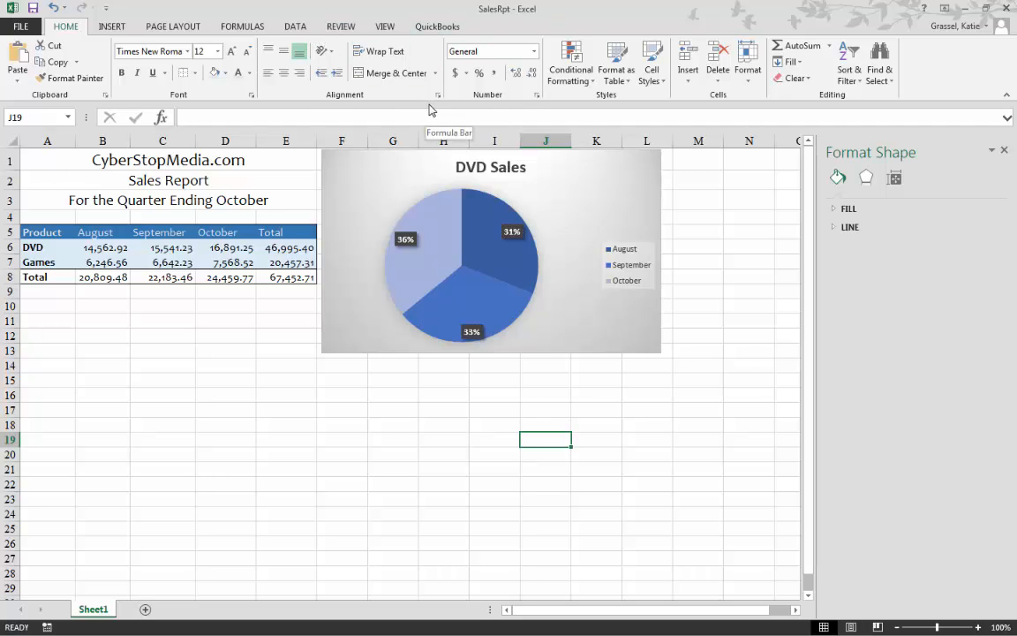
pyautogui.click(564, 201)
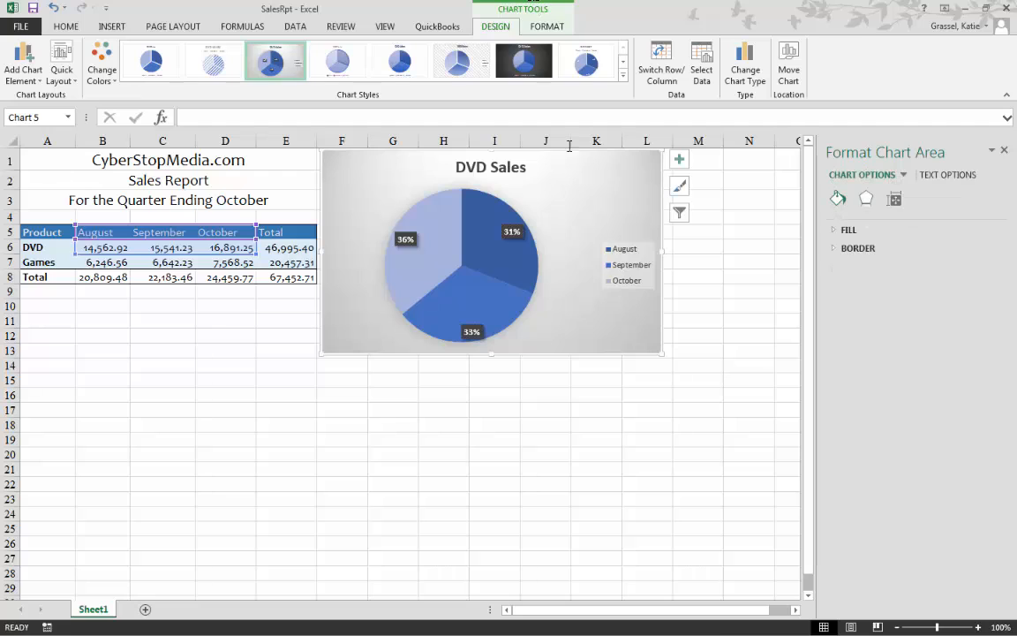
pyautogui.click(579, 442)
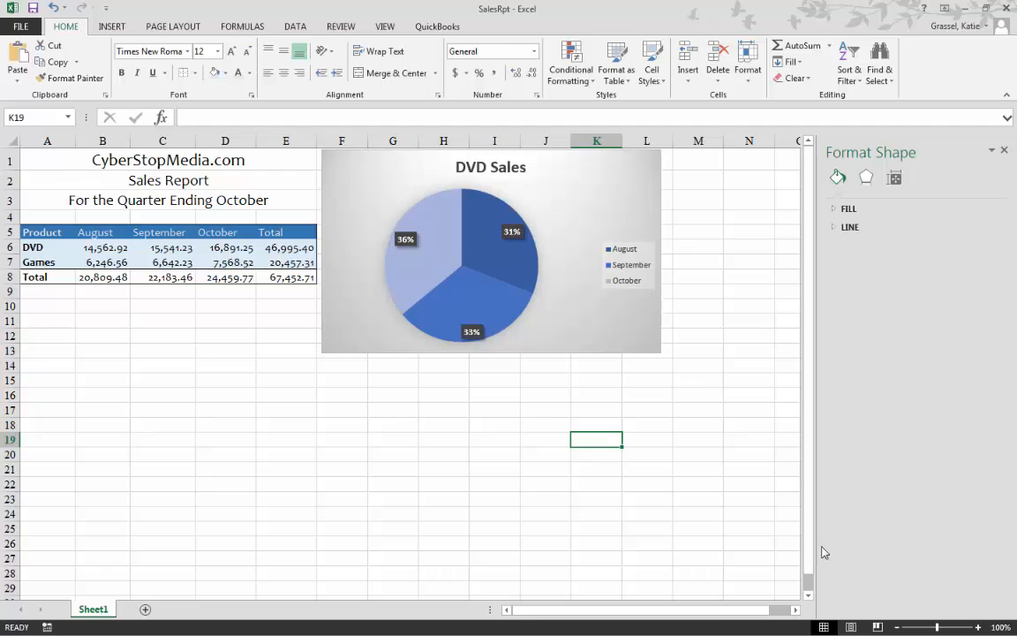
pyautogui.click(341, 453)
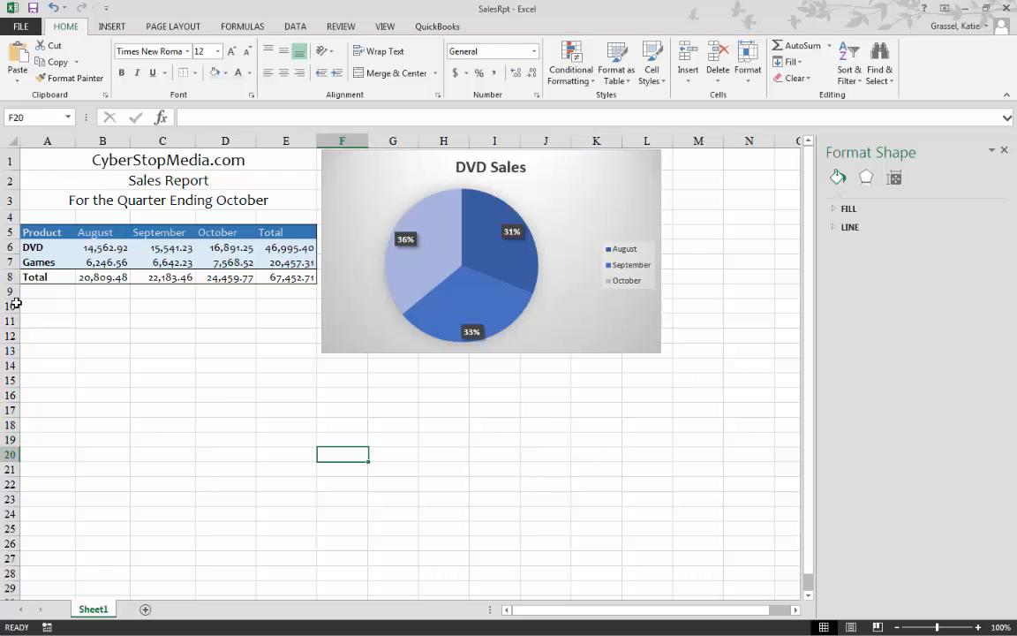
# - Insert a 2-D pie chart of the monthly Games sales from B5:D5 and B7:D7, and place it directly below the DVD Sales chart
pyautogui.moveTo(80, 234); pyautogui.dragTo(241, 235)
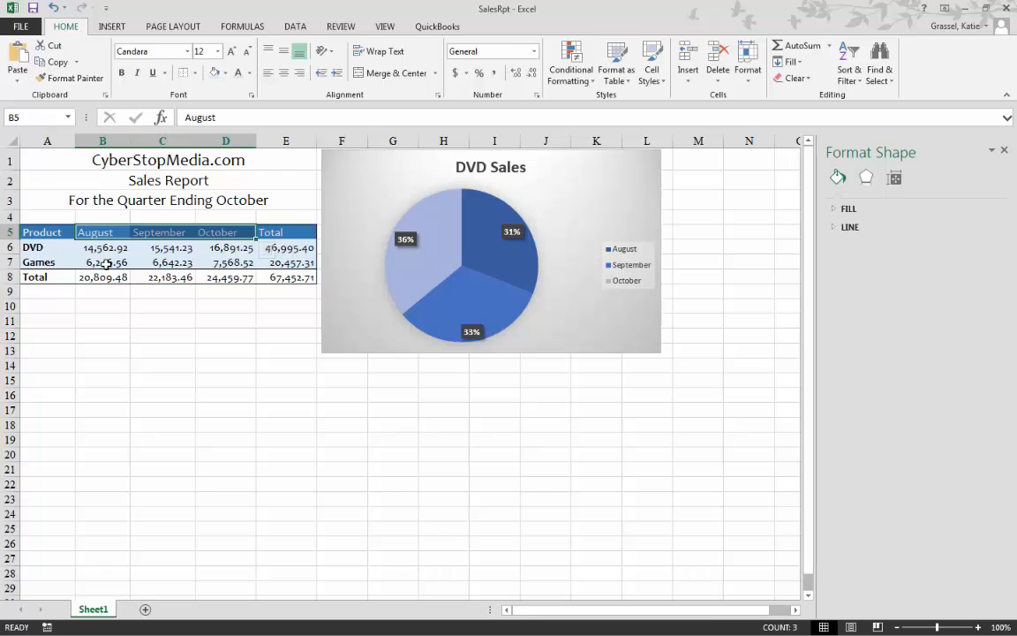
pyautogui.moveTo(106, 262); pyautogui.dragTo(232, 264)
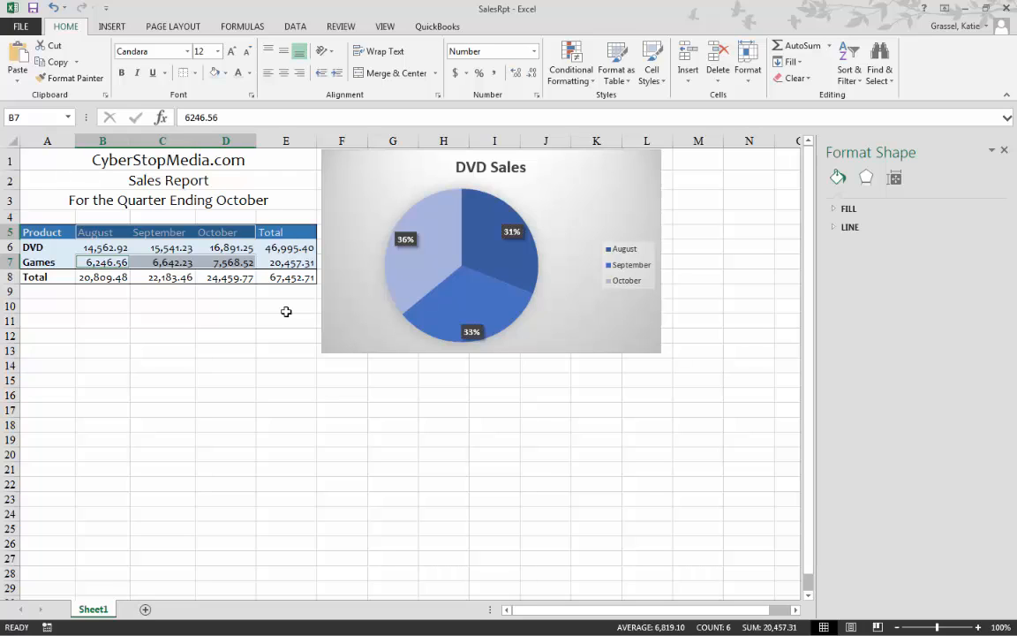
pyautogui.click(109, 27)
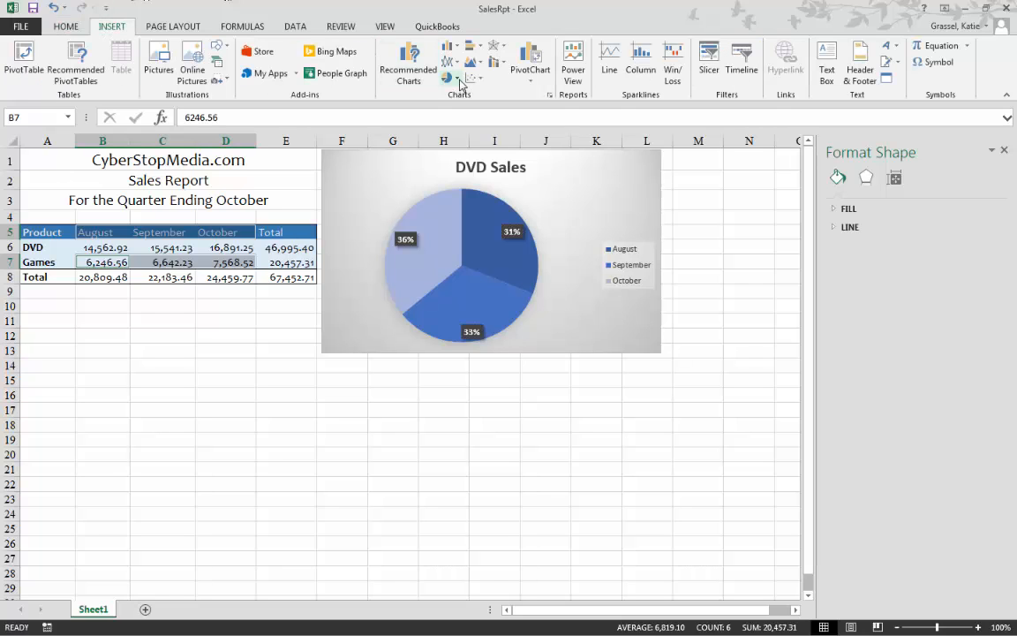
pyautogui.click(458, 79)
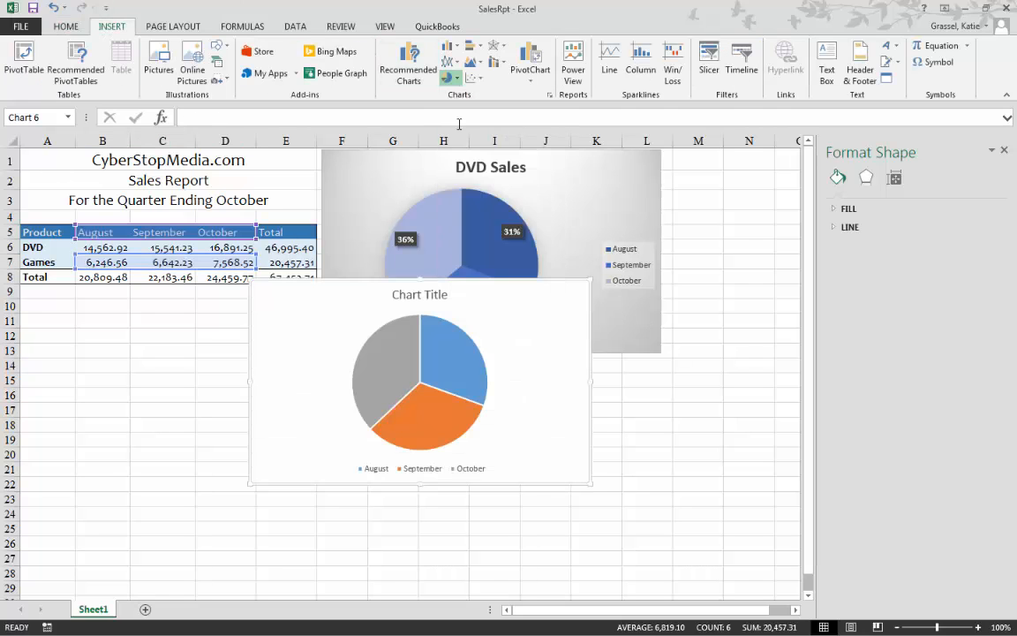
pyautogui.click(459, 119)
pyautogui.moveTo(522, 460); pyautogui.dragTo(528, 532)
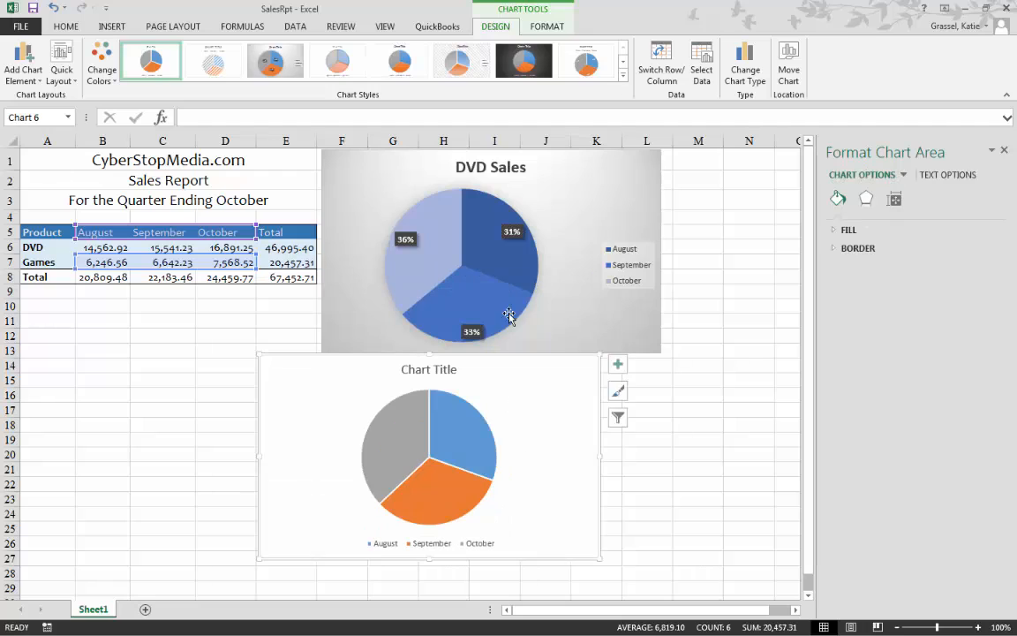
pyautogui.moveTo(507, 385); pyautogui.dragTo(555, 380)
# - Replace the new pie chart's placeholder title with Games Sales
pyautogui.click(497, 367)
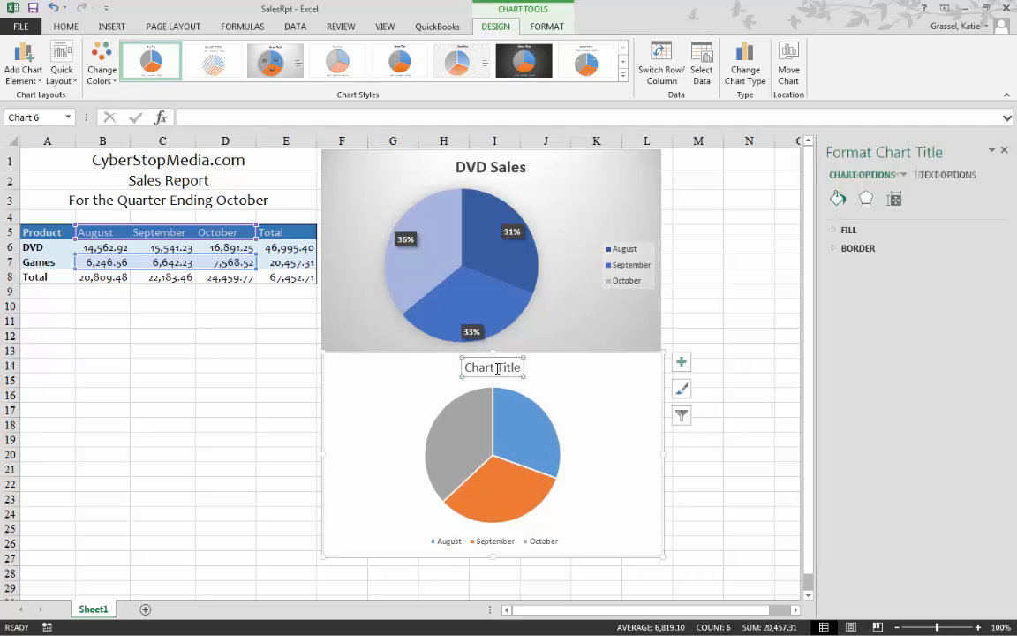
pyautogui.tripleClick(497, 367)
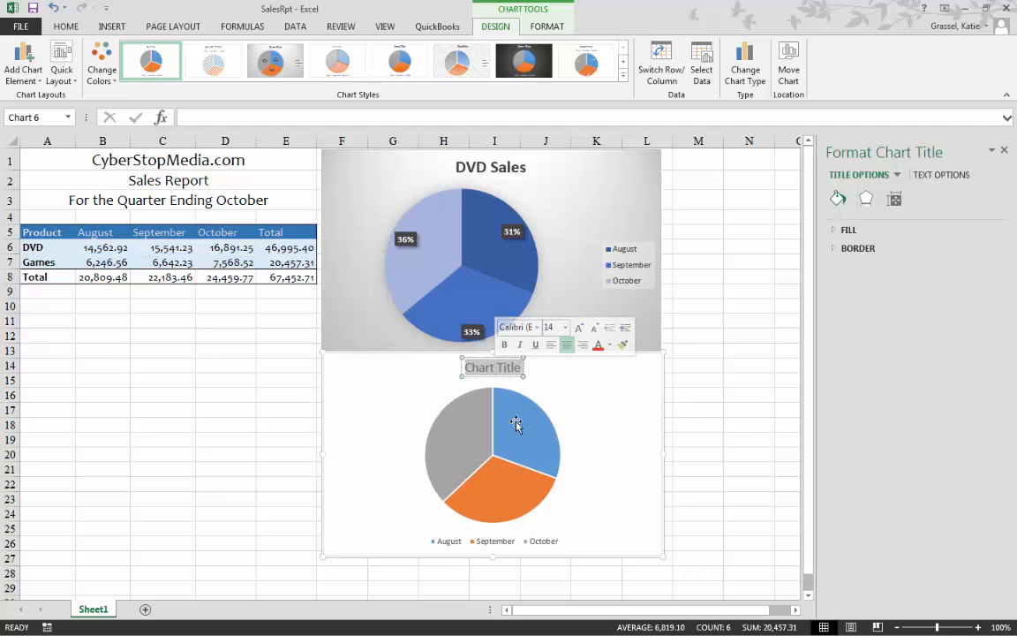
pyautogui.write('Game')
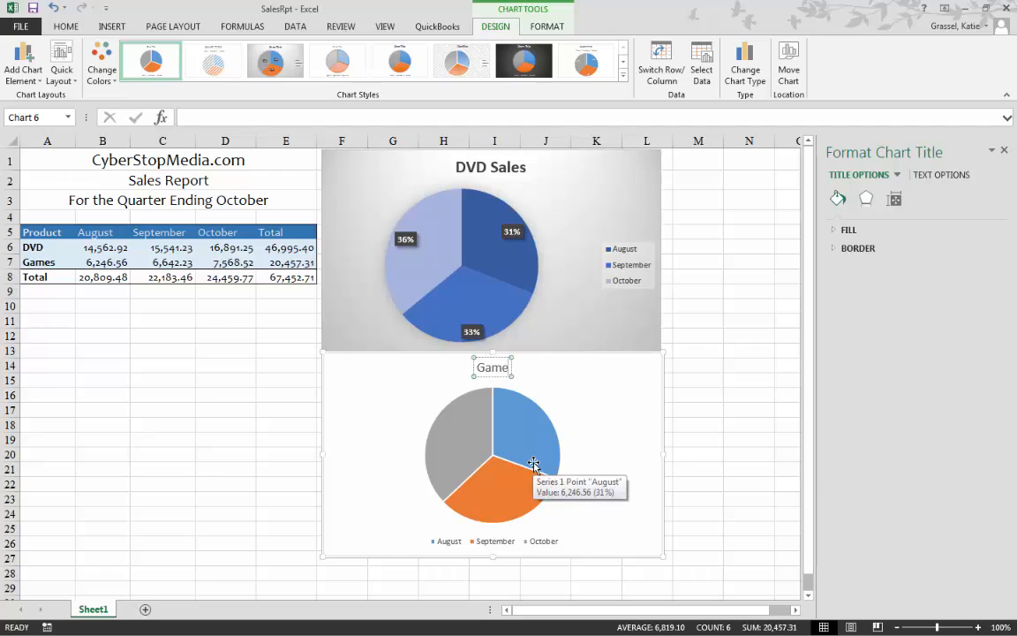
pyautogui.write('s Sales')
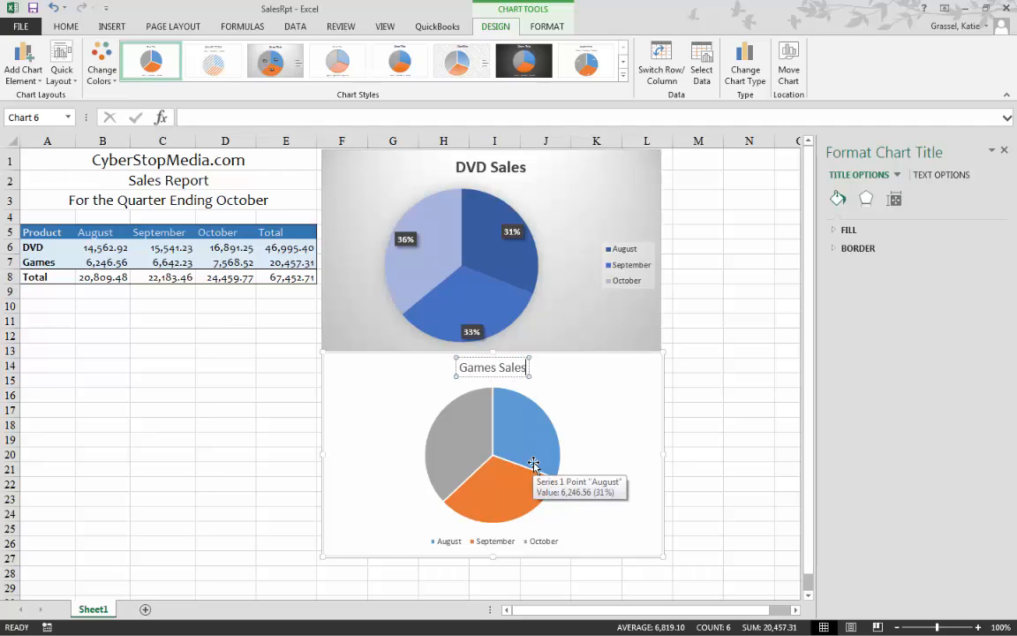
pyautogui.click(590, 448)
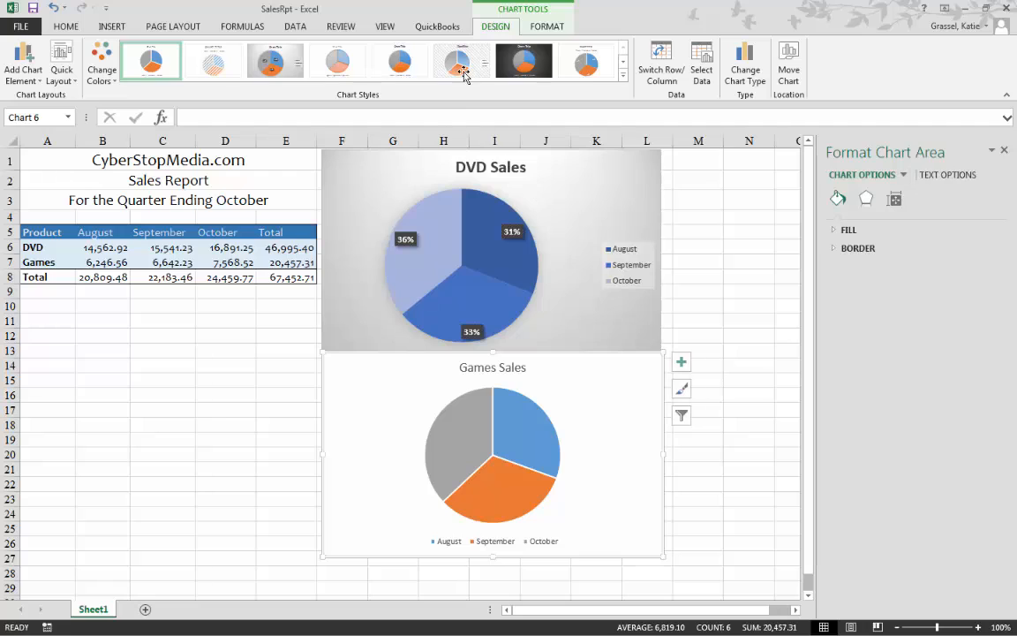
# - Give the Games Sales chart the gray-gradient style with percentage labels and the monochromatic dark blue palette running dark to light
pyautogui.click(274, 64)
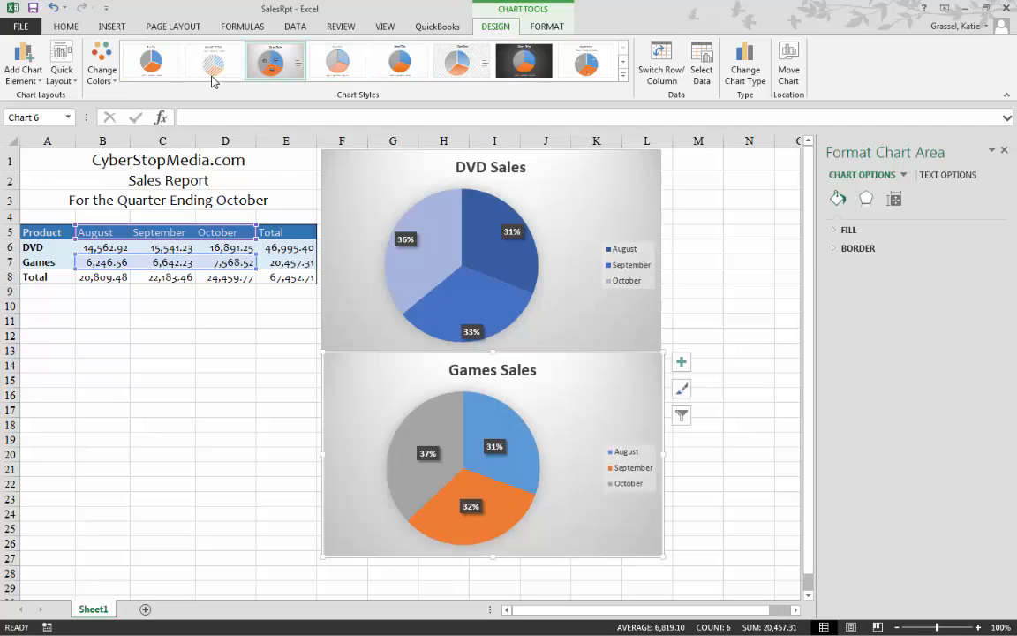
pyautogui.click(103, 76)
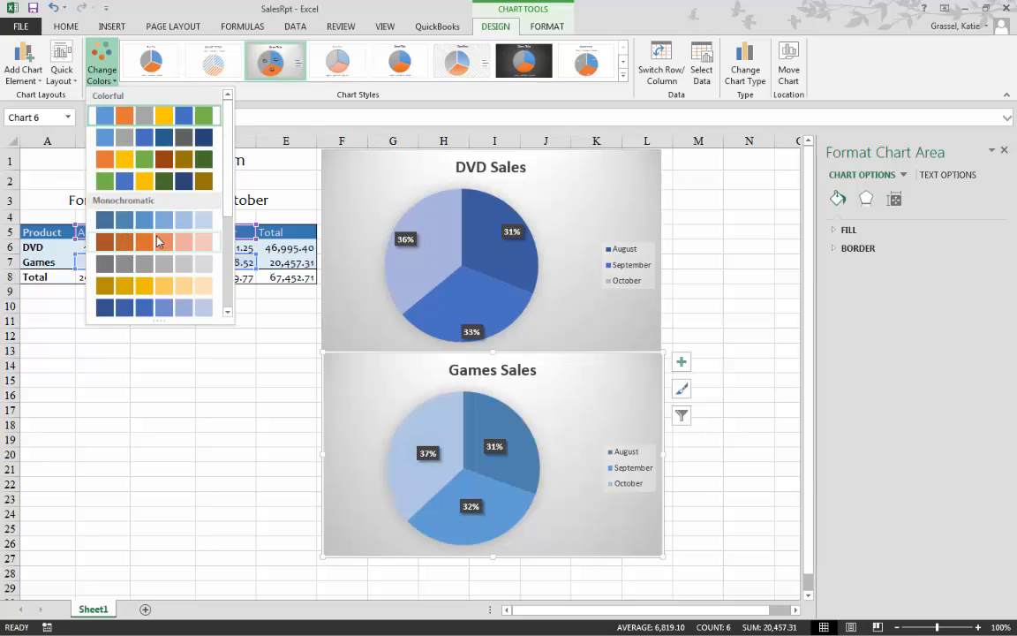
pyautogui.scroll(-1, 168, 252)
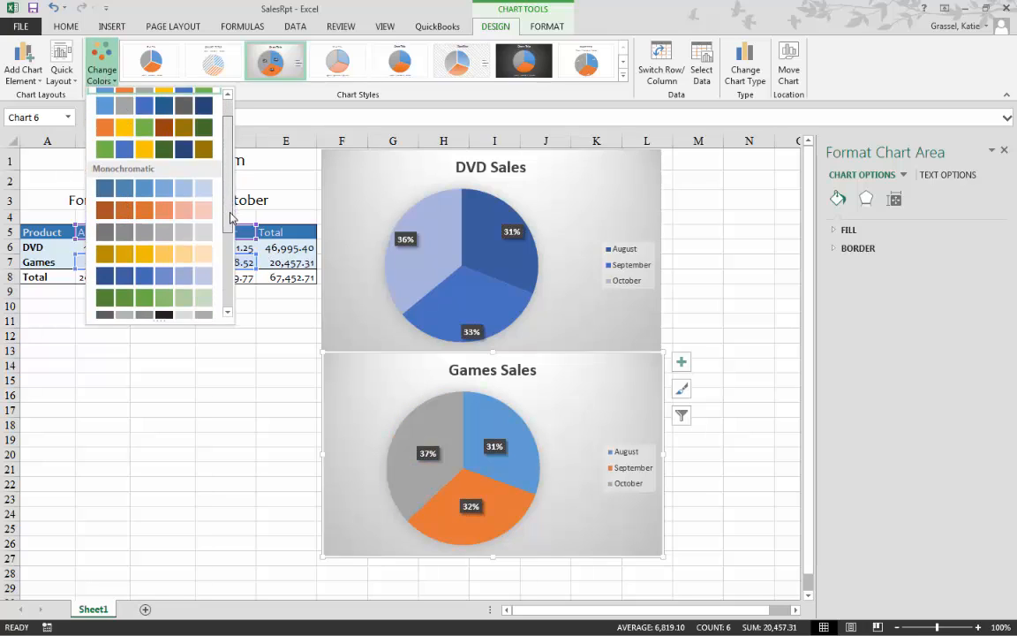
pyautogui.click(176, 281)
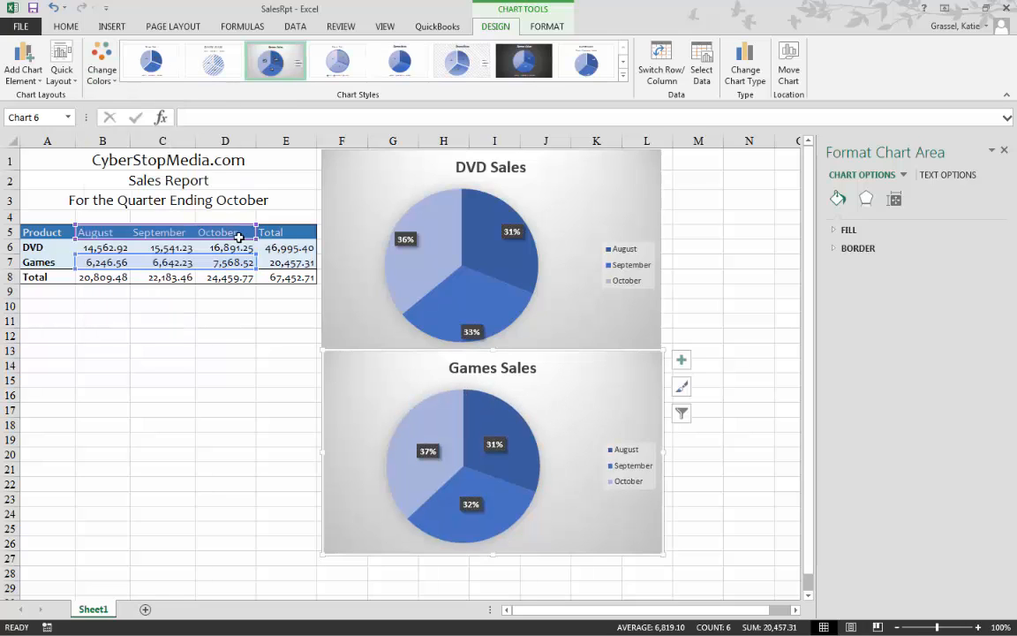
# - Position the Games Sales chart's data labels at Inside End and deselect the chart
pyautogui.click(38, 80)
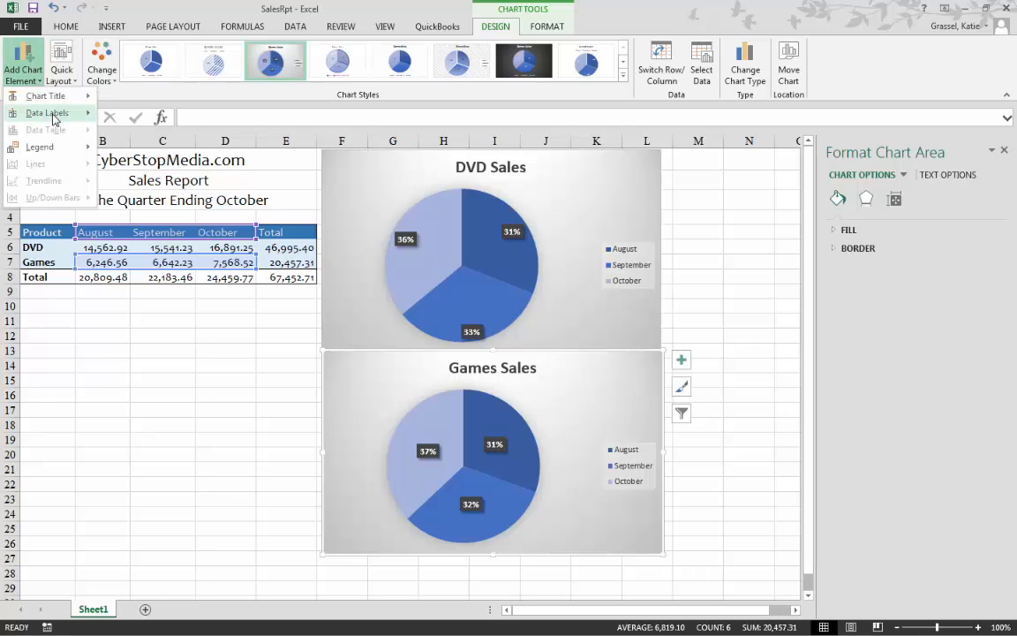
pyautogui.moveTo(52, 112)
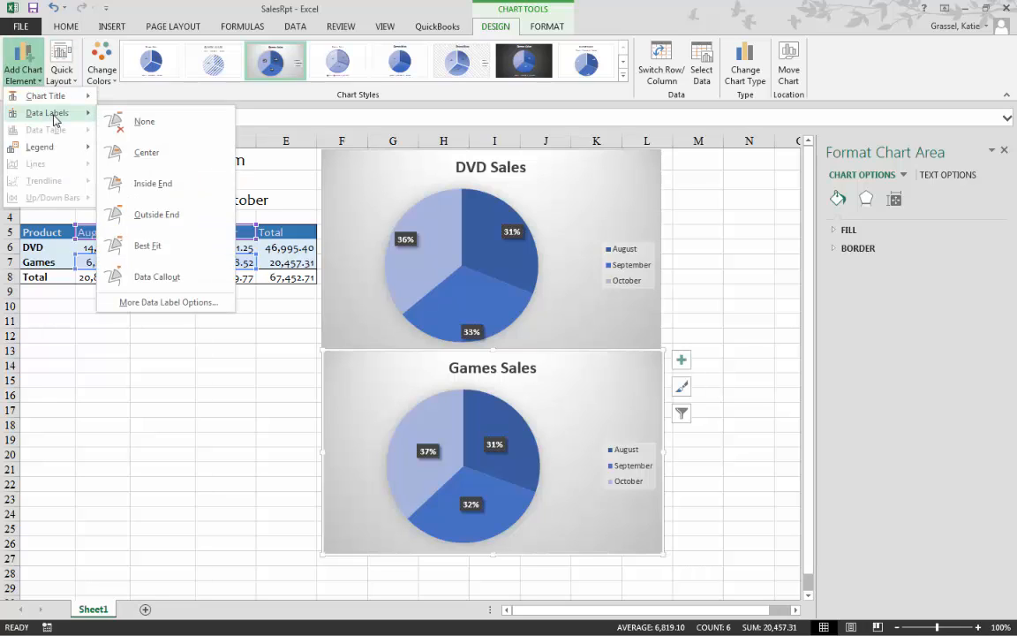
pyautogui.click(170, 184)
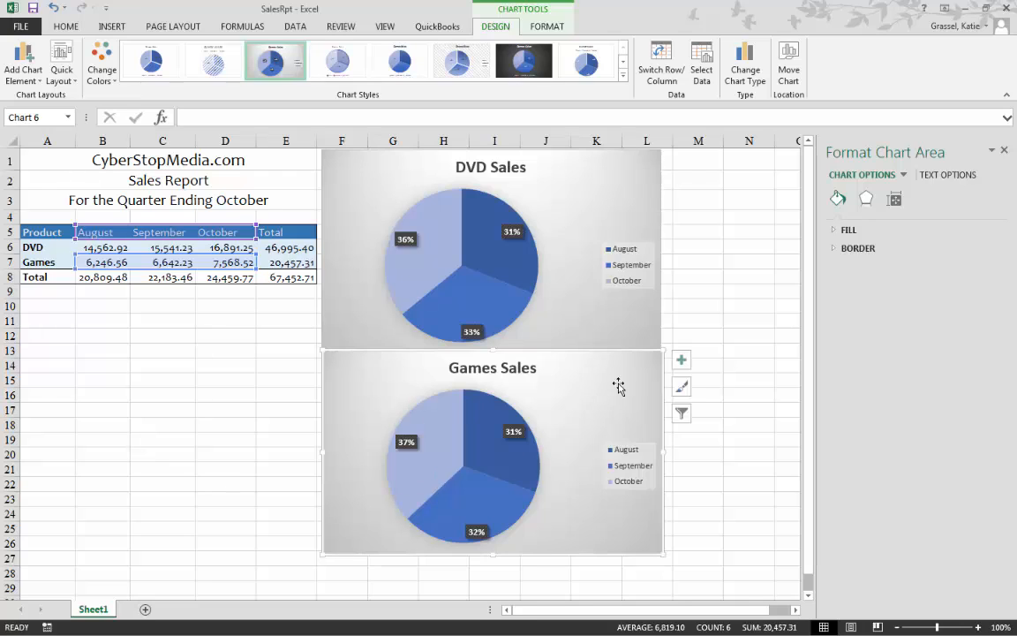
pyautogui.click(202, 456)
pyautogui.click(223, 394)
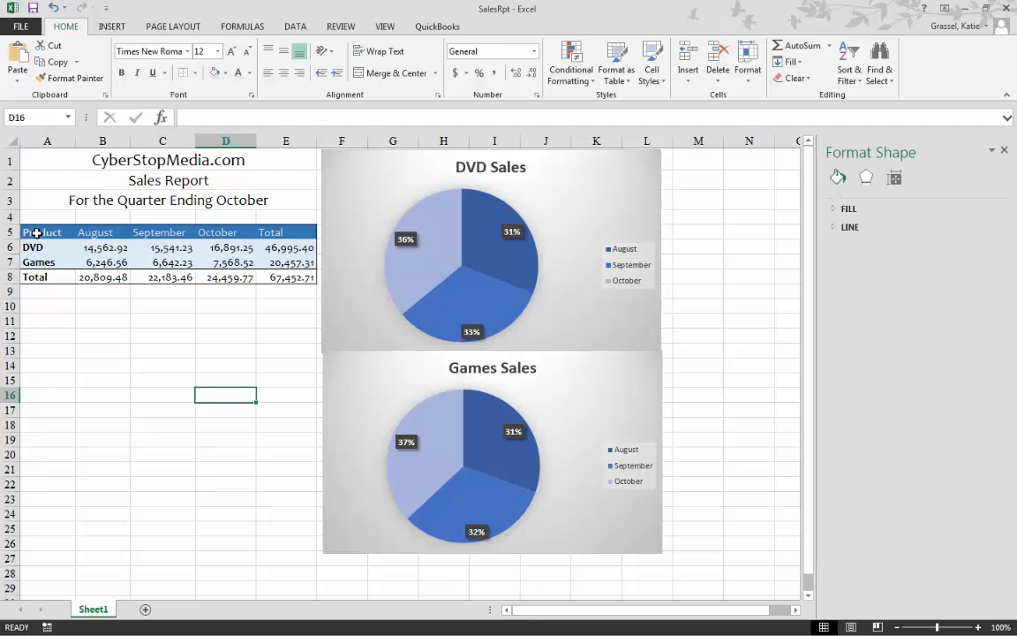
# - Insert a 2-D clustered column chart of the whole sales table, A5:E8
pyautogui.click(371, 198)
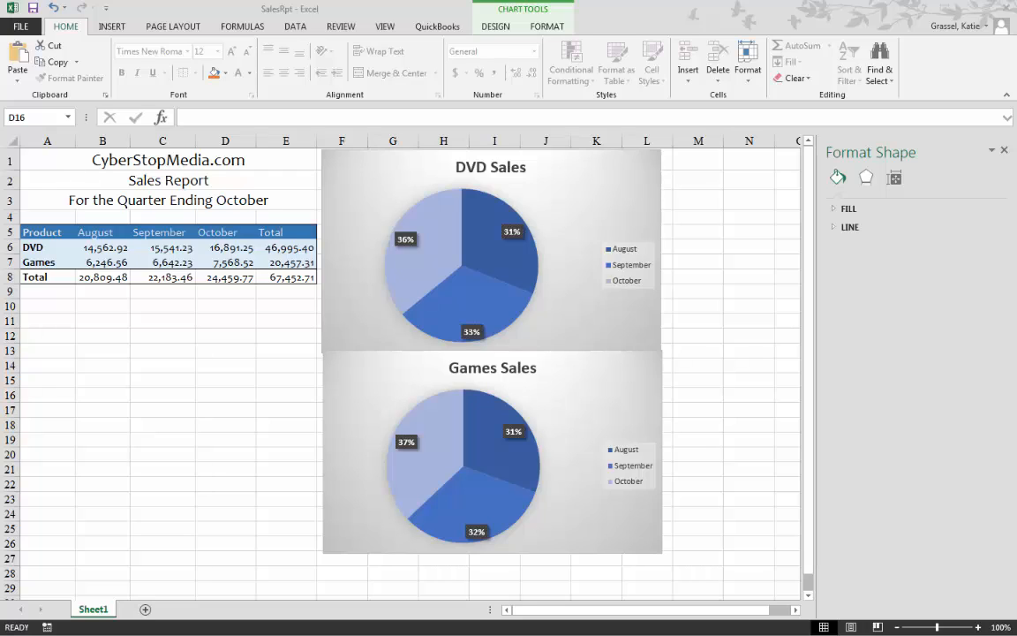
pyautogui.press('Escape')
pyautogui.click(40, 228)
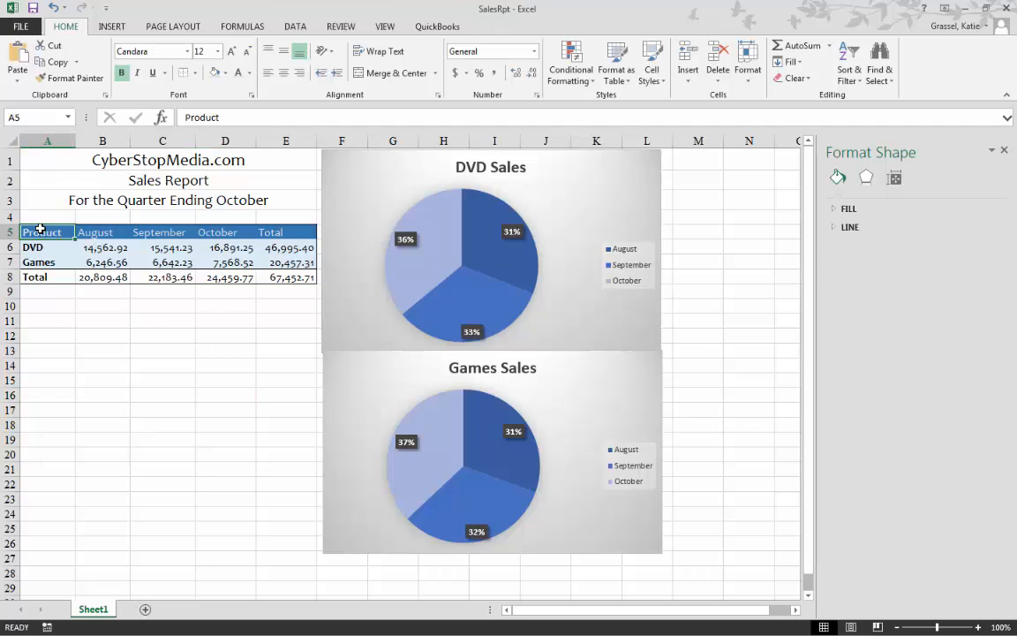
pyautogui.moveTo(40, 228); pyautogui.dragTo(281, 276)
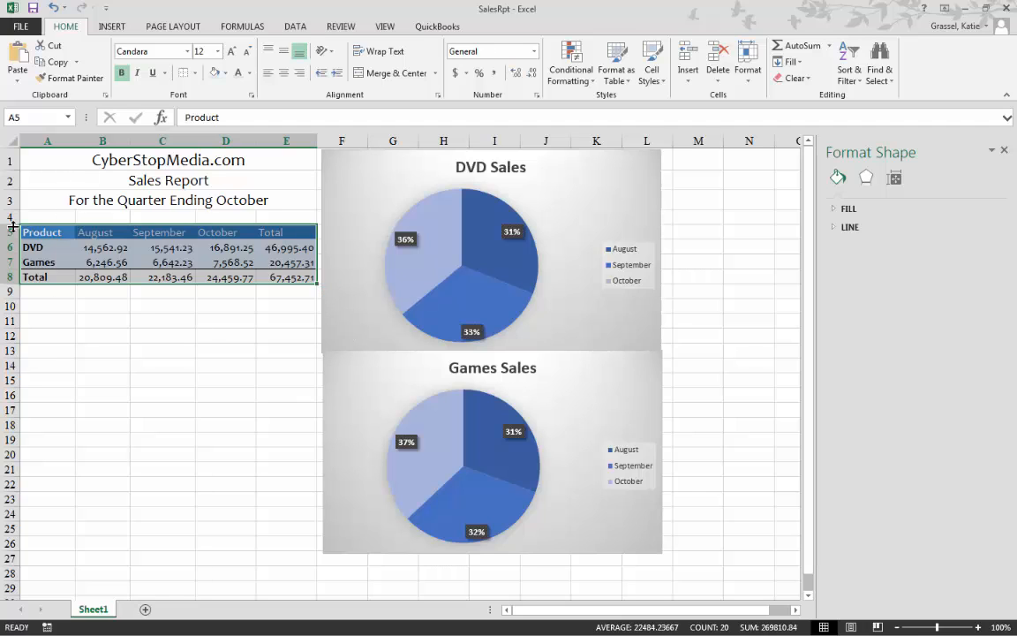
pyautogui.click(112, 27)
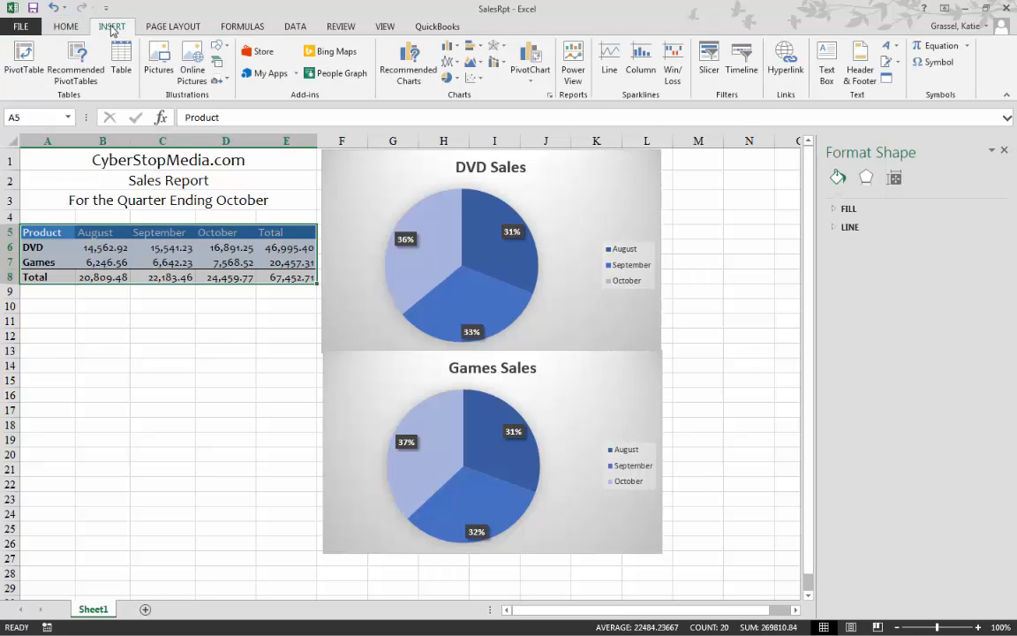
pyautogui.click(456, 47)
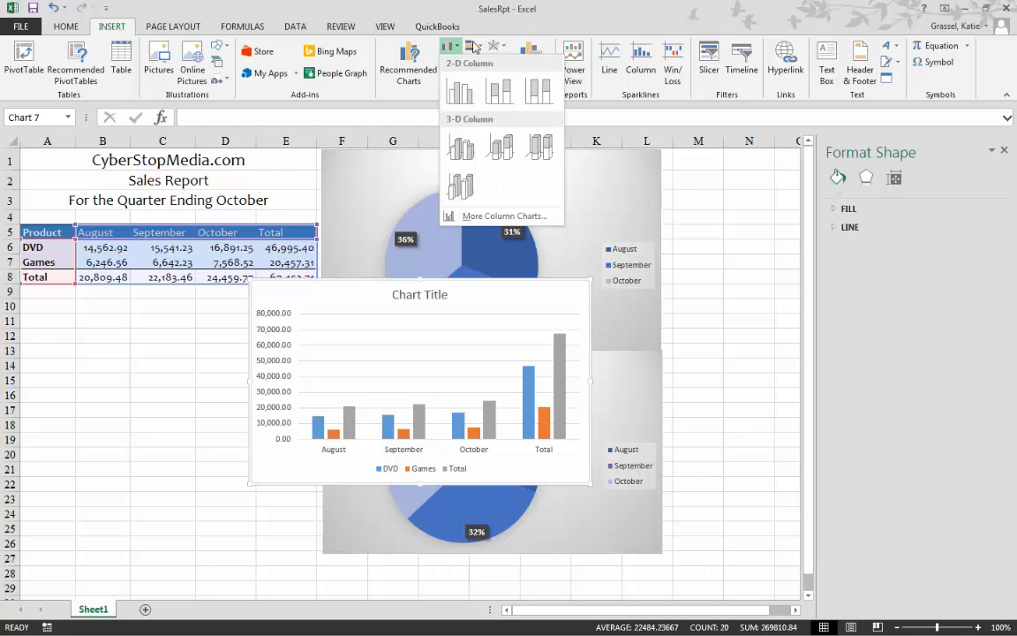
pyautogui.click(474, 45)
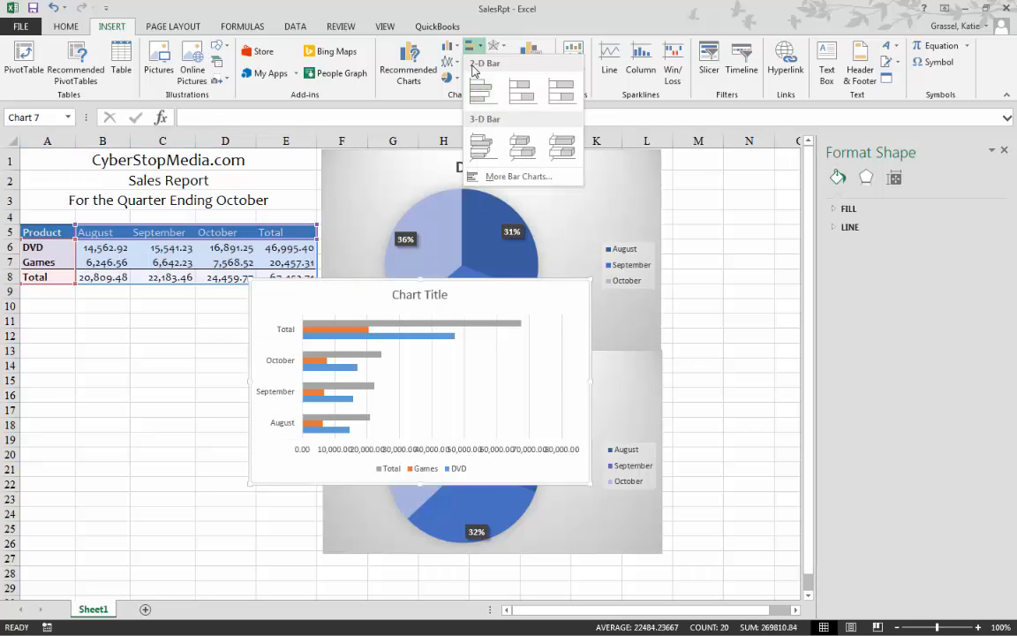
pyautogui.click(452, 46)
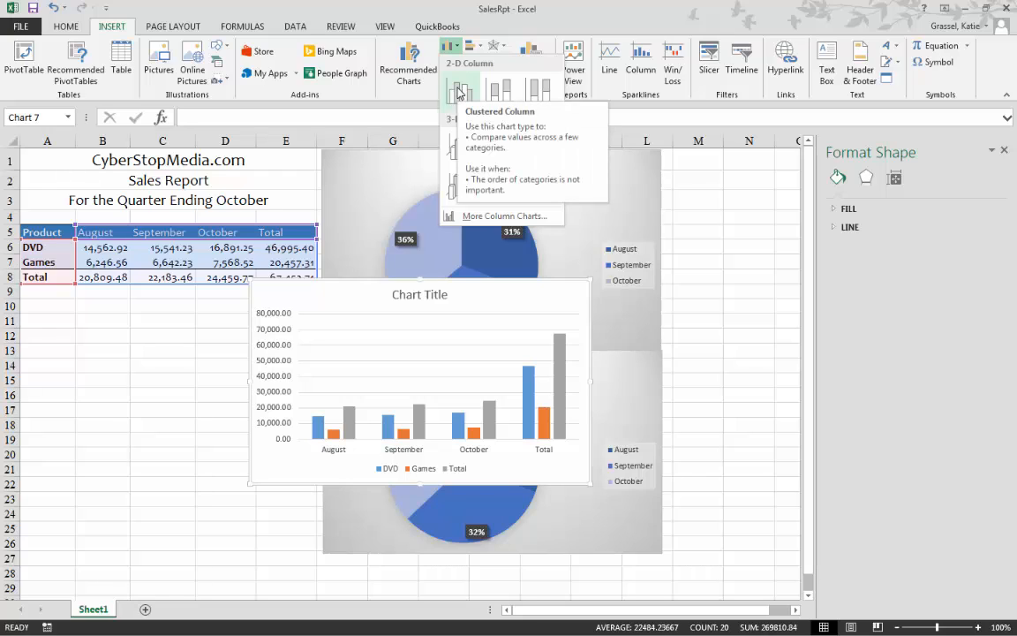
pyautogui.click(459, 91)
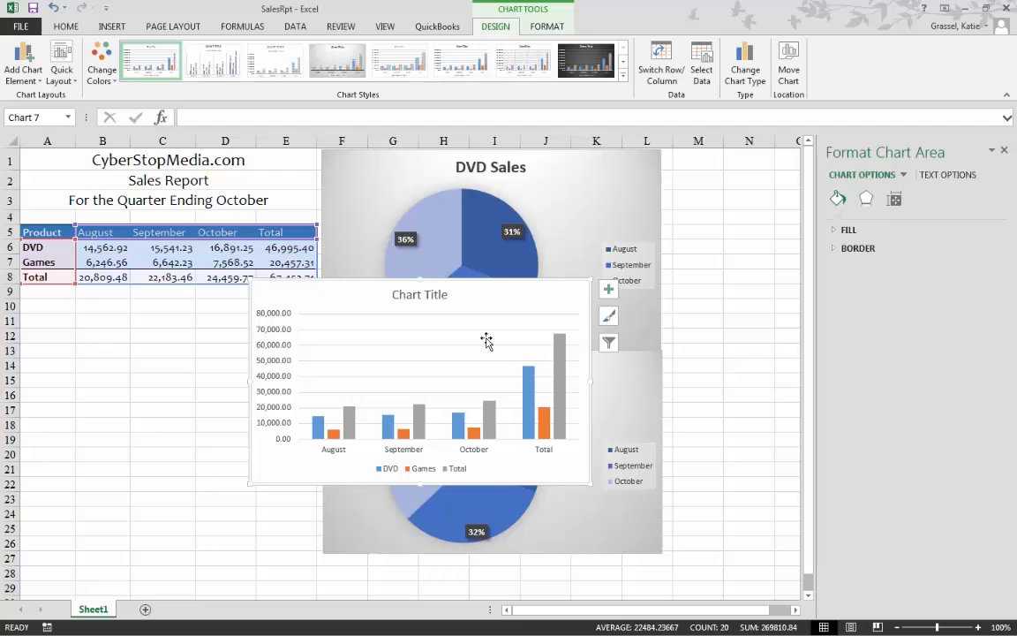
# - Move the new column chart directly below the sales table, against the sheet's left edge
pyautogui.moveTo(487, 340); pyautogui.dragTo(384, 351)
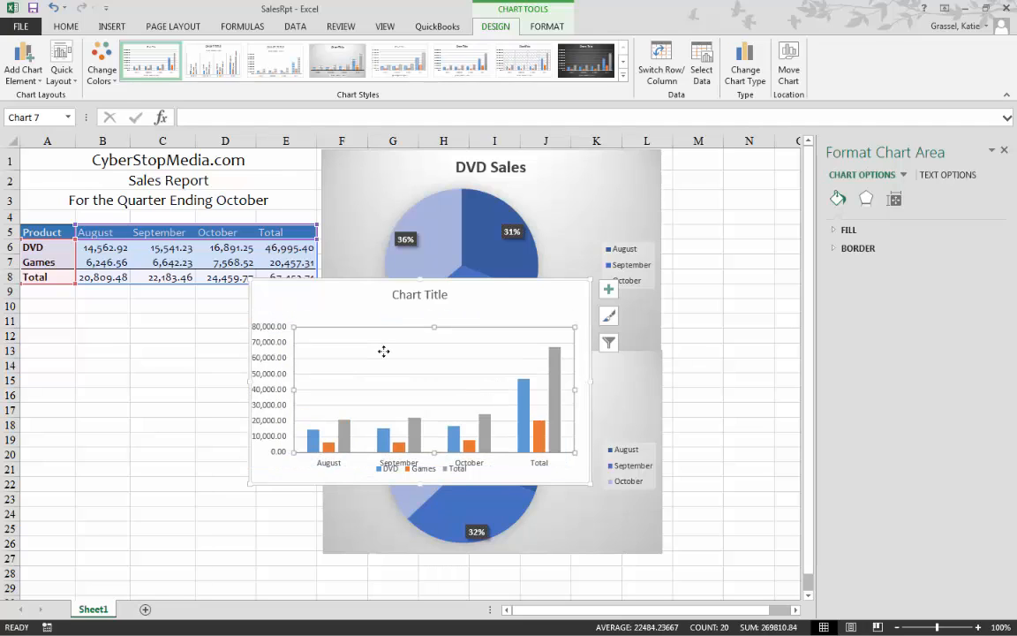
pyautogui.hotkey('ctrl', 'z')
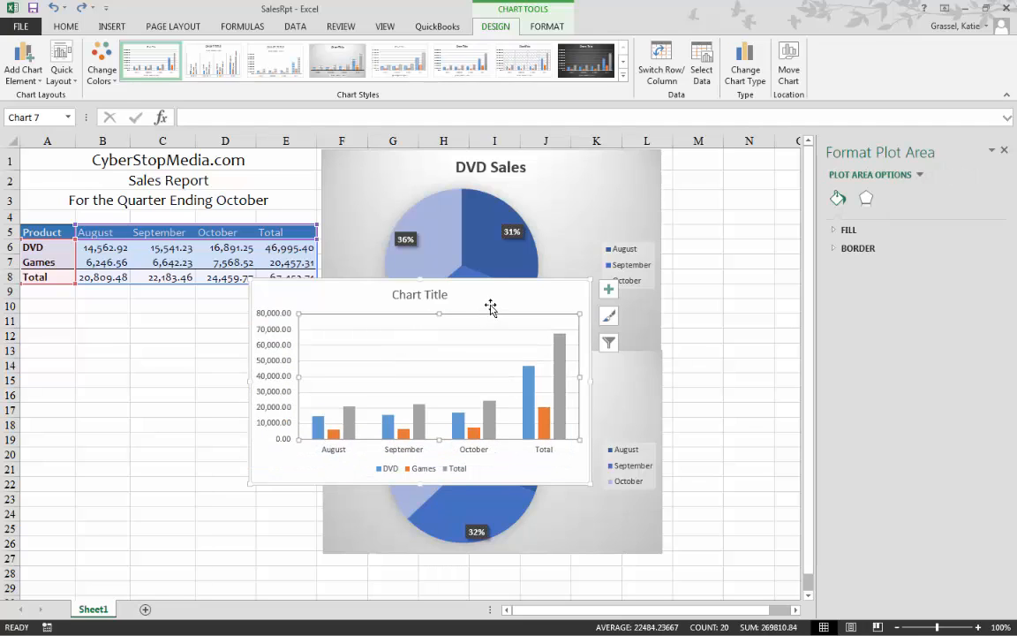
pyautogui.moveTo(489, 304); pyautogui.dragTo(228, 314)
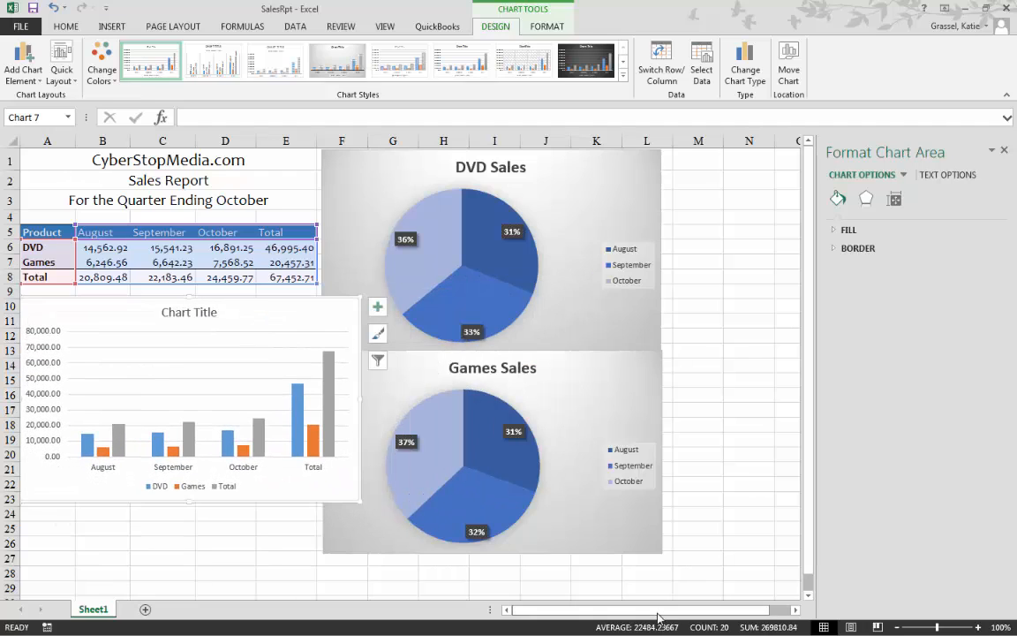
# - Close the formatting pane and resize the column chart to the table's width, ending level with the bottom of the Games Sales chart
pyautogui.click(1006, 151)
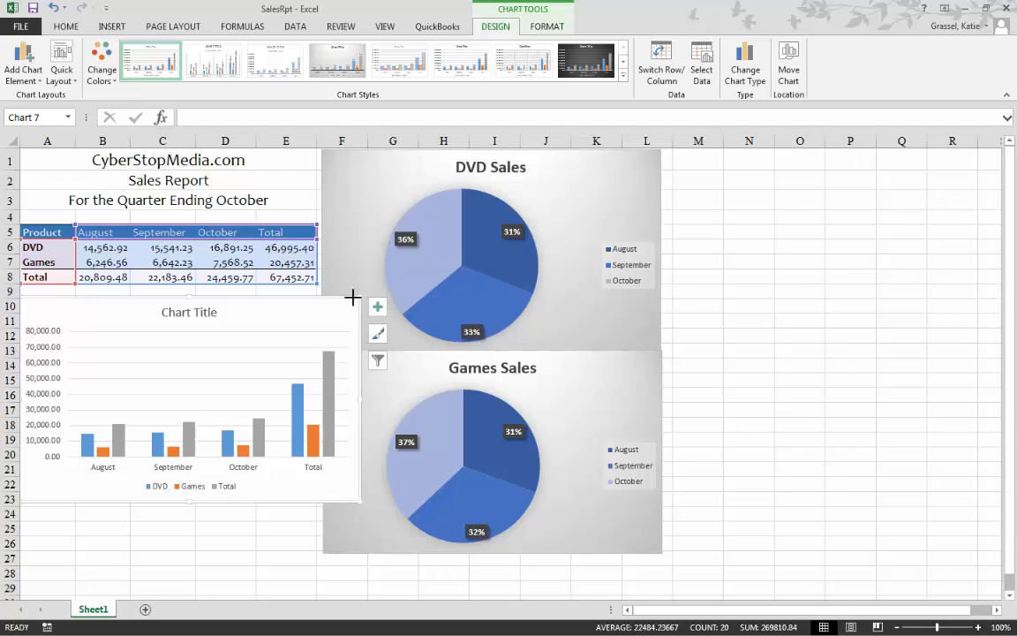
pyautogui.moveTo(352, 297); pyautogui.dragTo(316, 292)
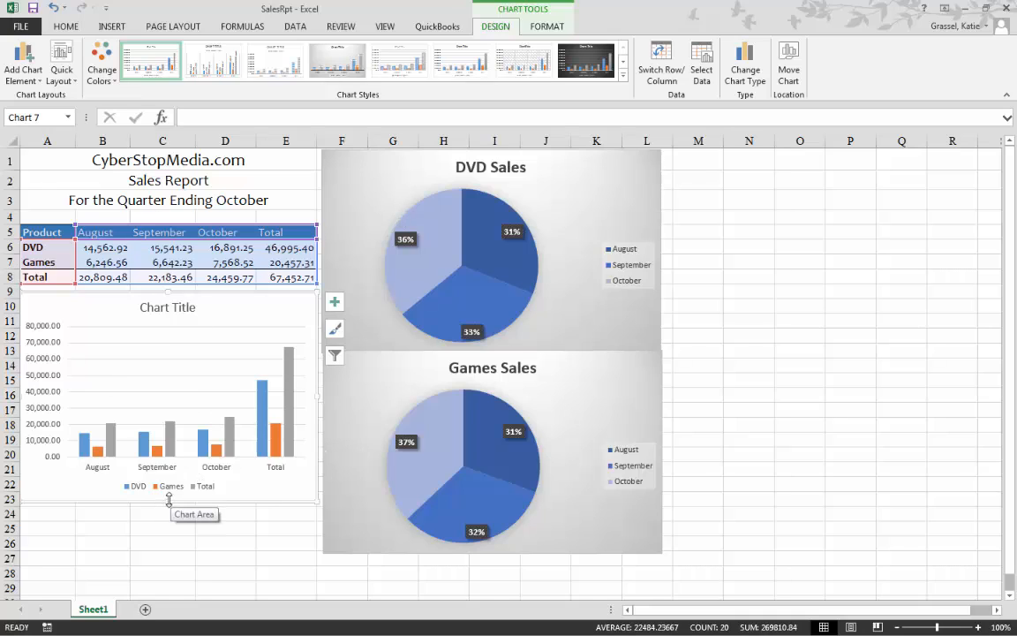
pyautogui.moveTo(169, 501); pyautogui.dragTo(169, 551)
pyautogui.click(898, 434)
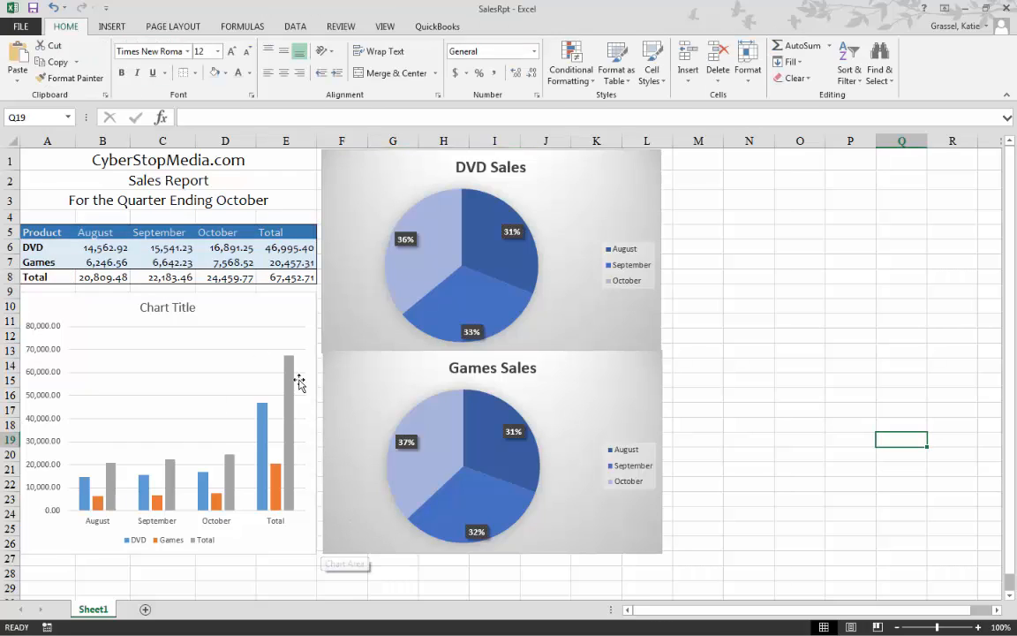
pyautogui.click(188, 423)
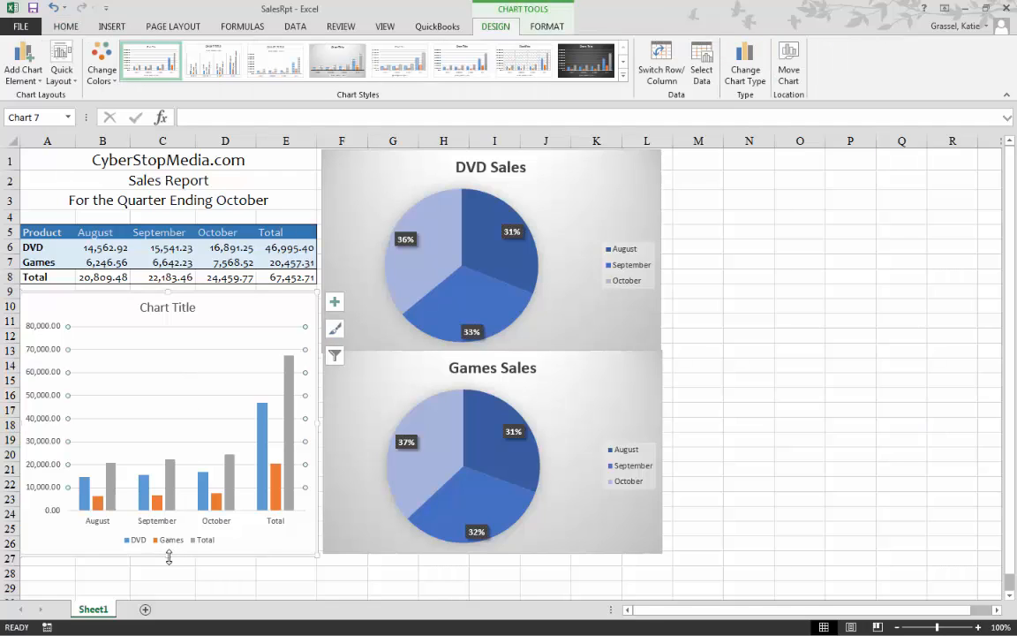
pyautogui.moveTo(169, 556)
pyautogui.mouseDown()
pyautogui.moveTo(164, 430)
pyautogui.moveTo(173, 552)
pyautogui.mouseUp()
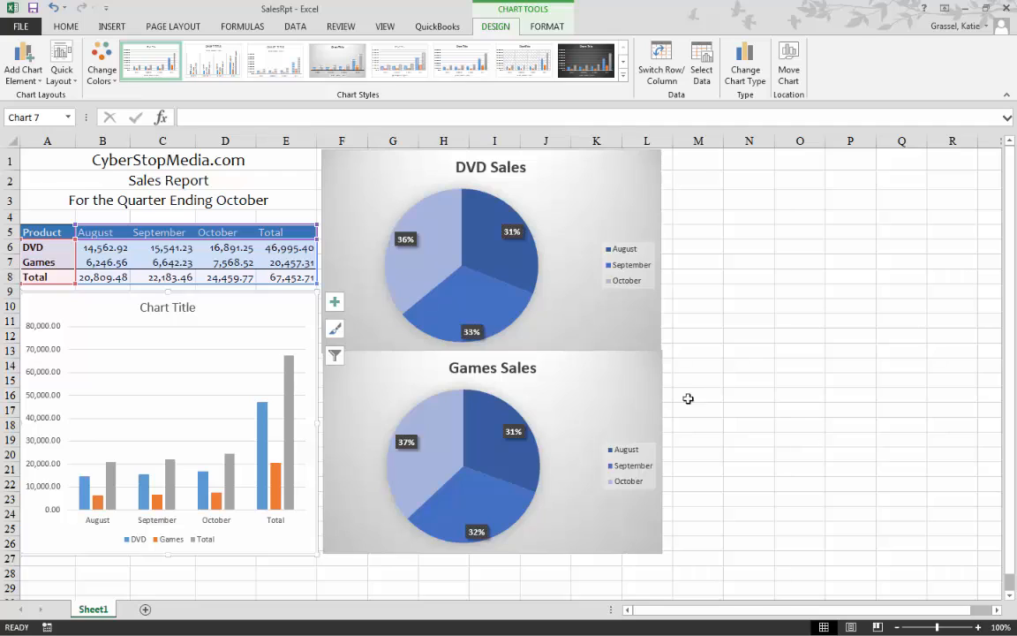
# - Replace the column chart's placeholder title with Total Sales
pyautogui.doubleClick(164, 310)
pyautogui.tripleClick(165, 308)
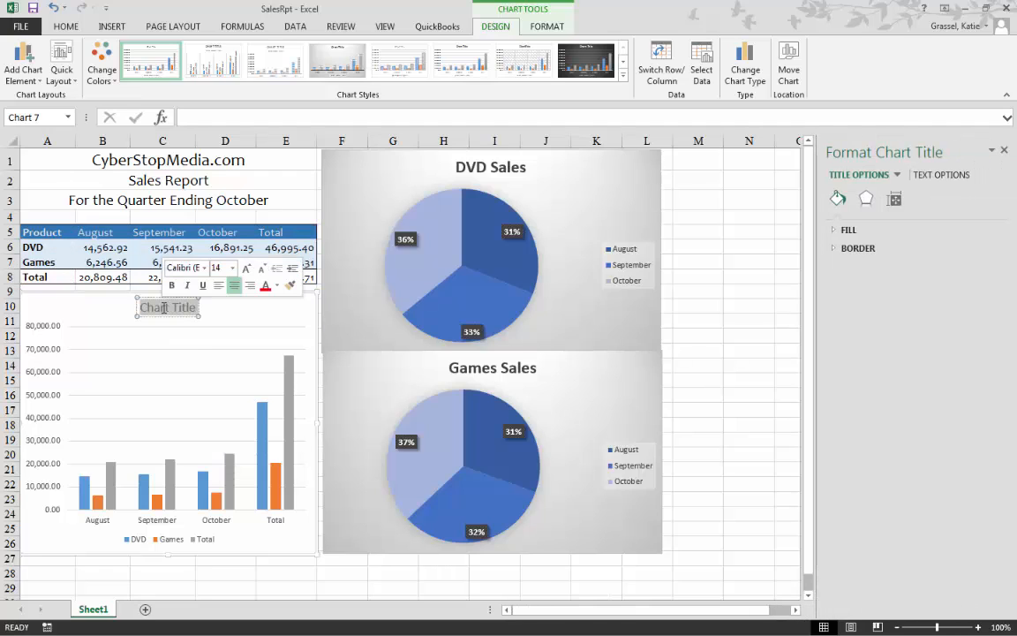
pyautogui.write('Re')
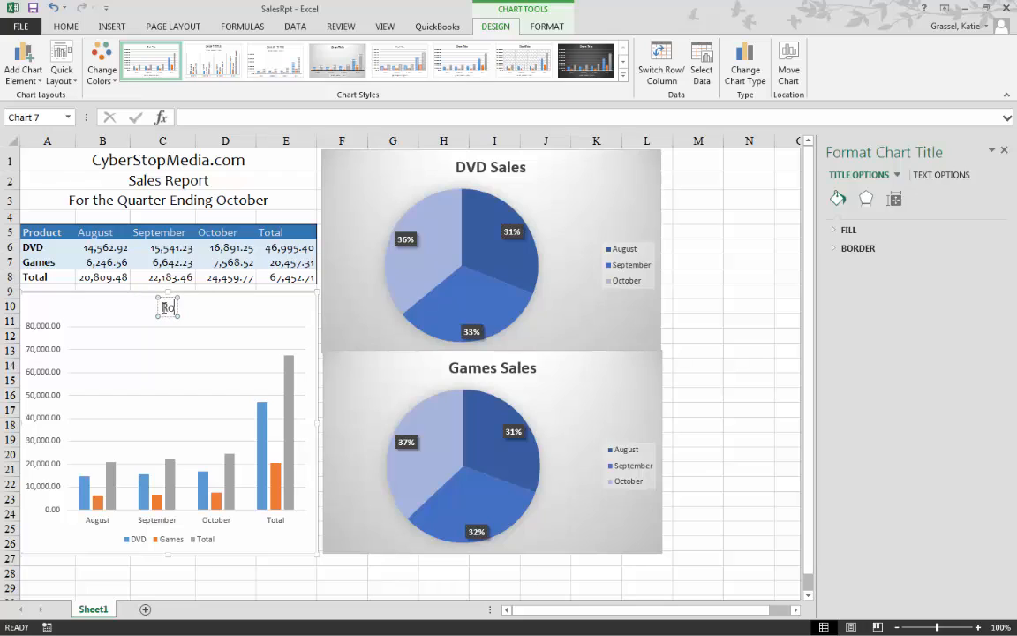
pyautogui.press('BackSpace')
pyautogui.press('BackSpace')
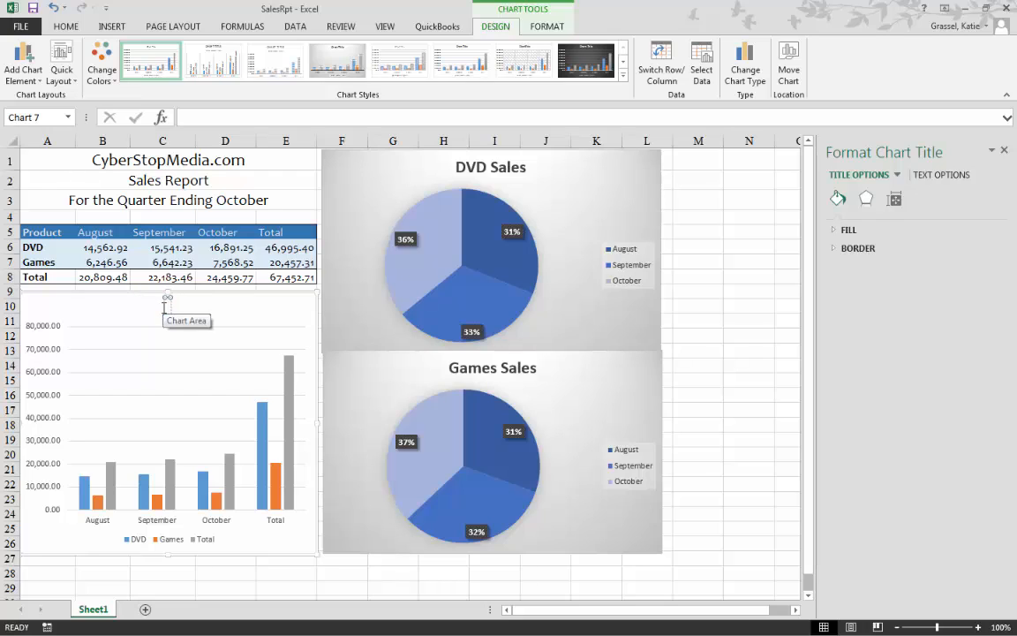
pyautogui.write('Total Sales')
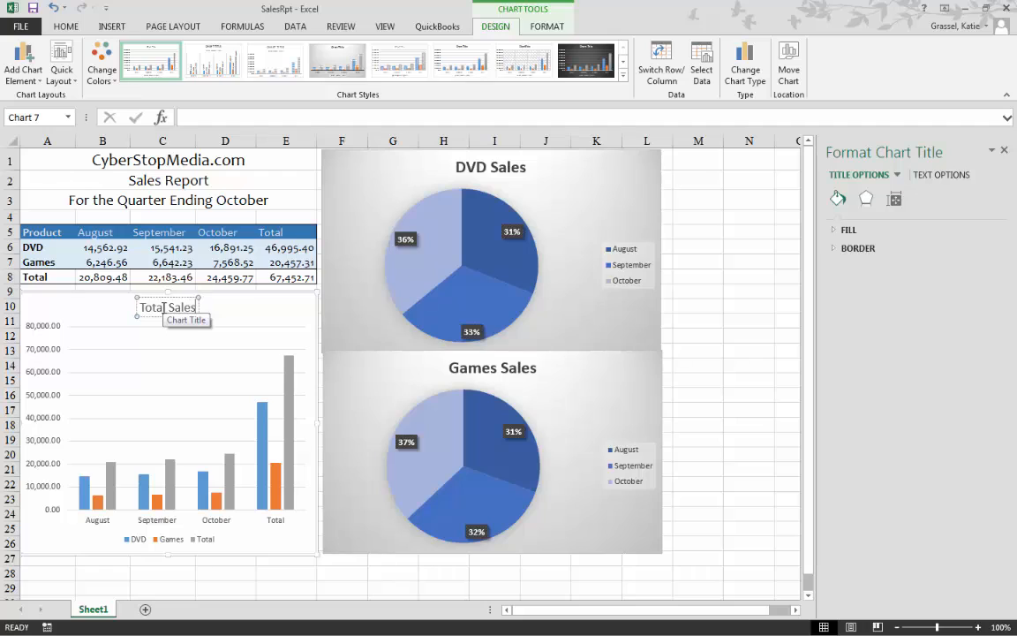
pyautogui.press('Return')
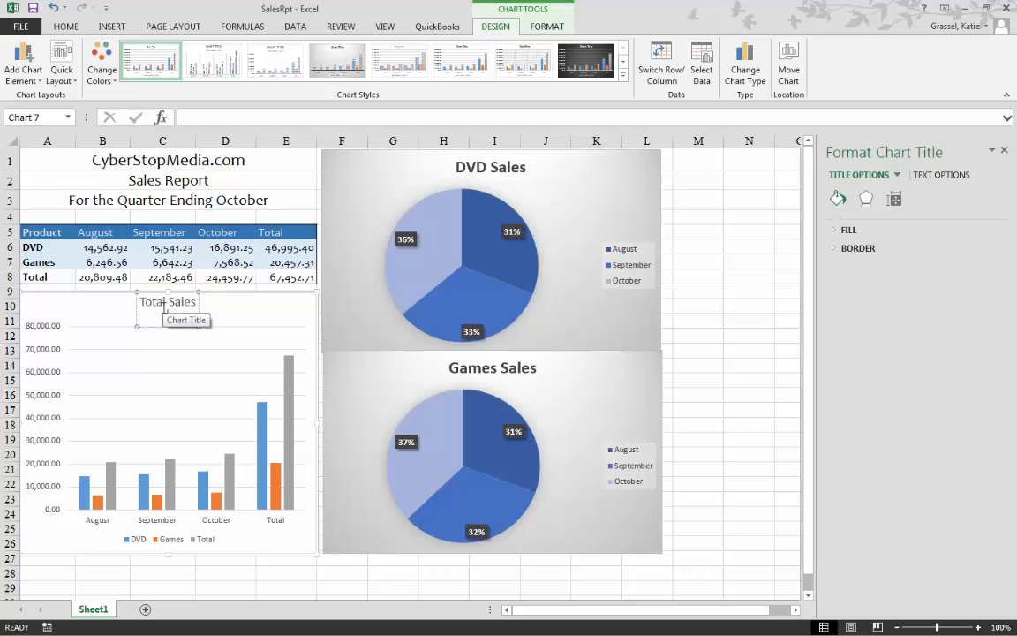
pyautogui.click(289, 319)
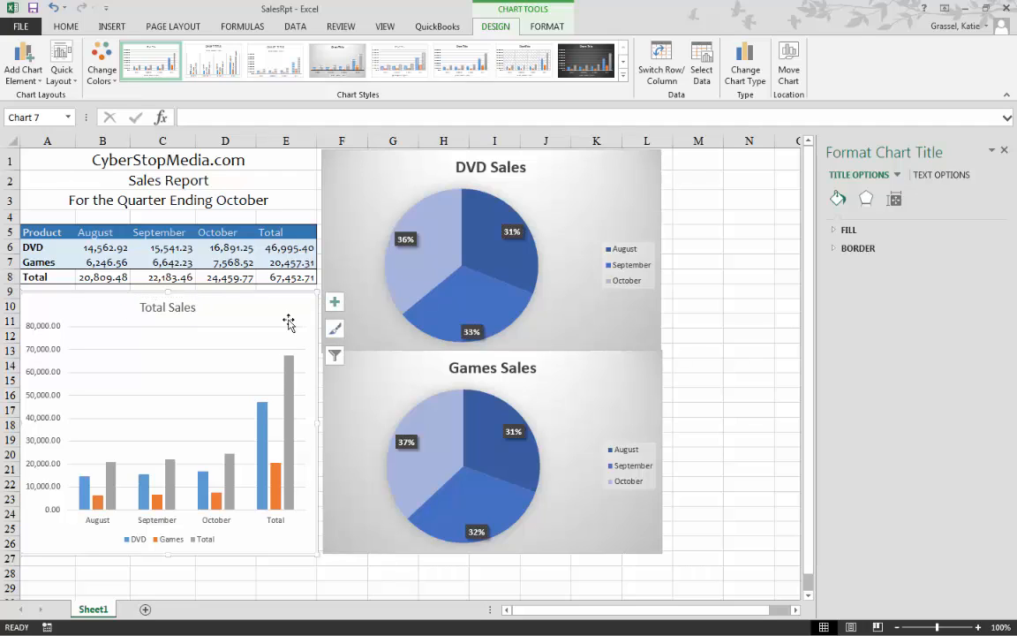
# - Give the Total Sales chart the monochromatic dark blue palette running dark to light and the gray-gradient Style 4
pyautogui.click(102, 64)
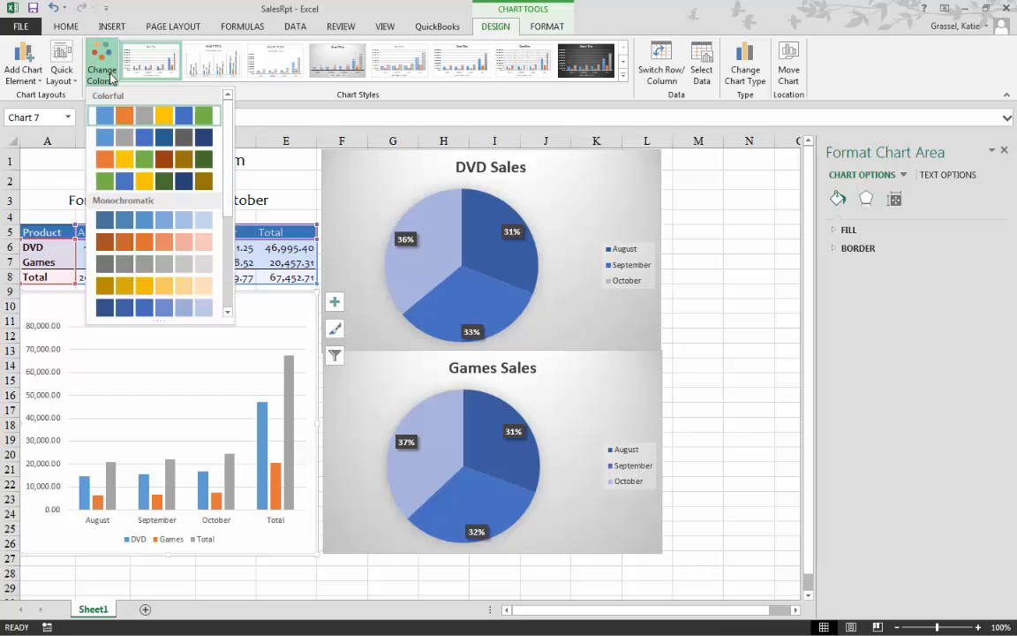
pyautogui.click(164, 309)
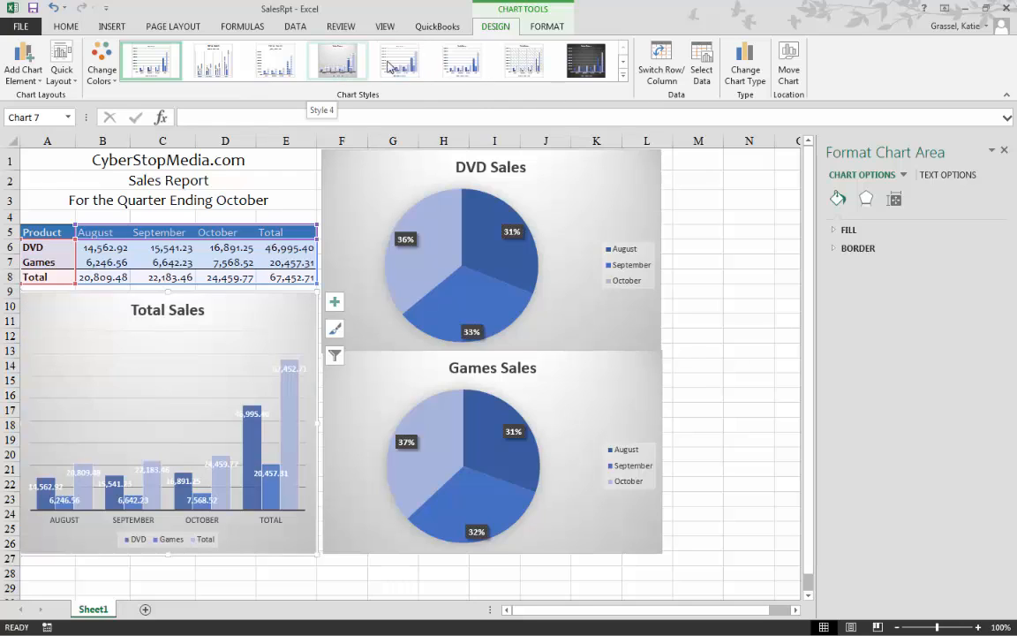
pyautogui.click(327, 71)
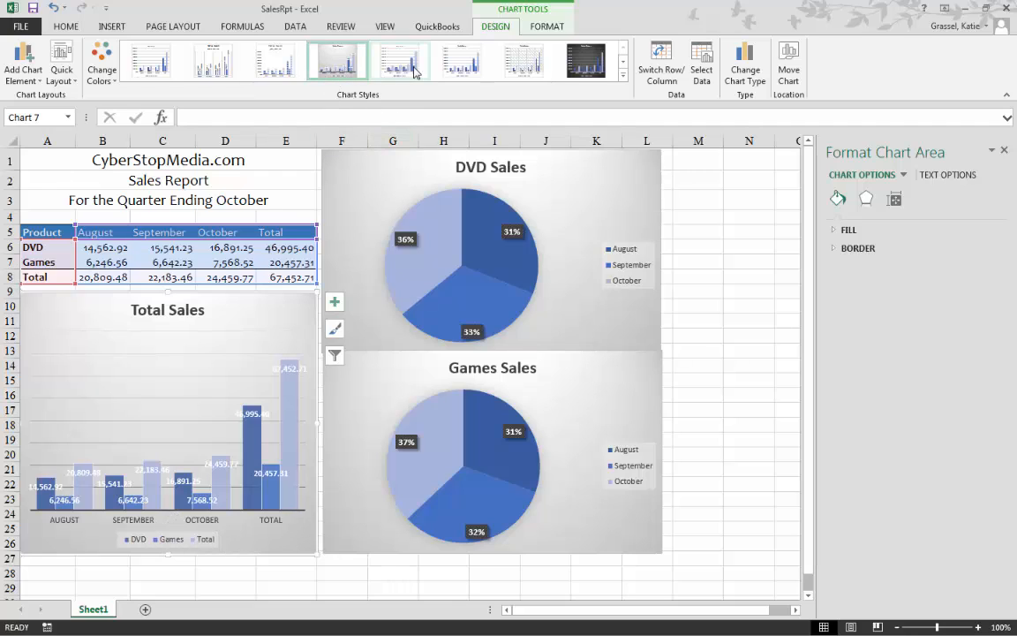
pyautogui.click(623, 75)
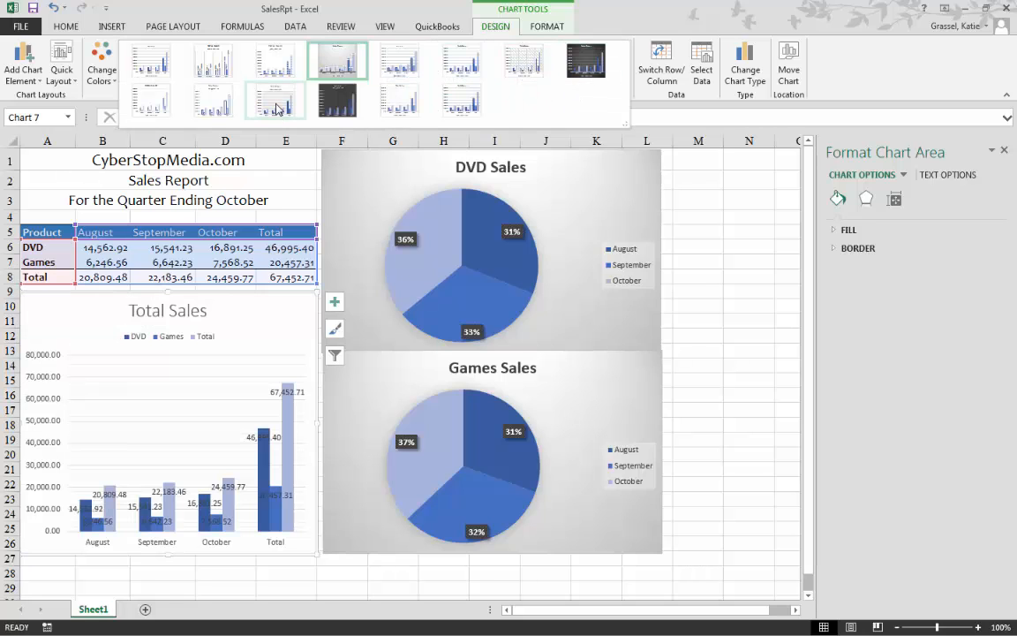
pyautogui.click(341, 67)
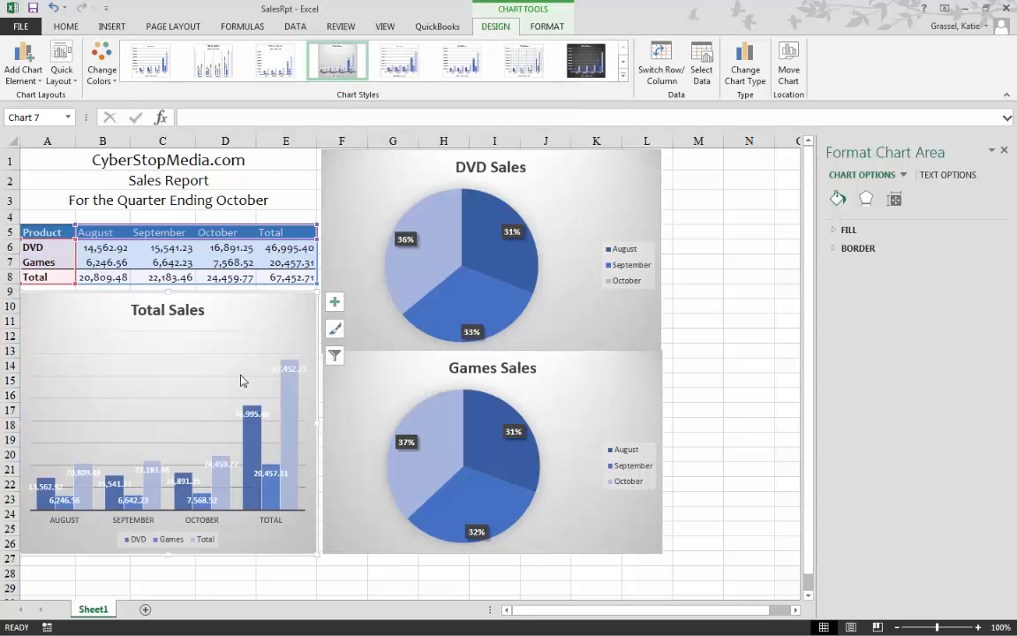
# - Remove the data labels from the Total Sales chart and show its primary vertical axis
pyautogui.click(29, 76)
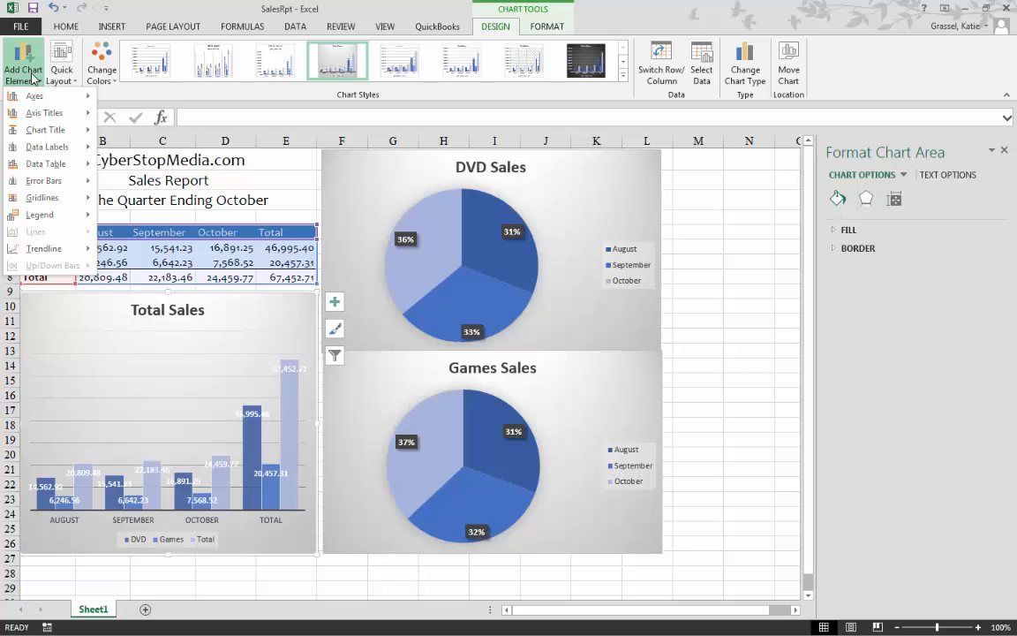
pyautogui.moveTo(53, 147)
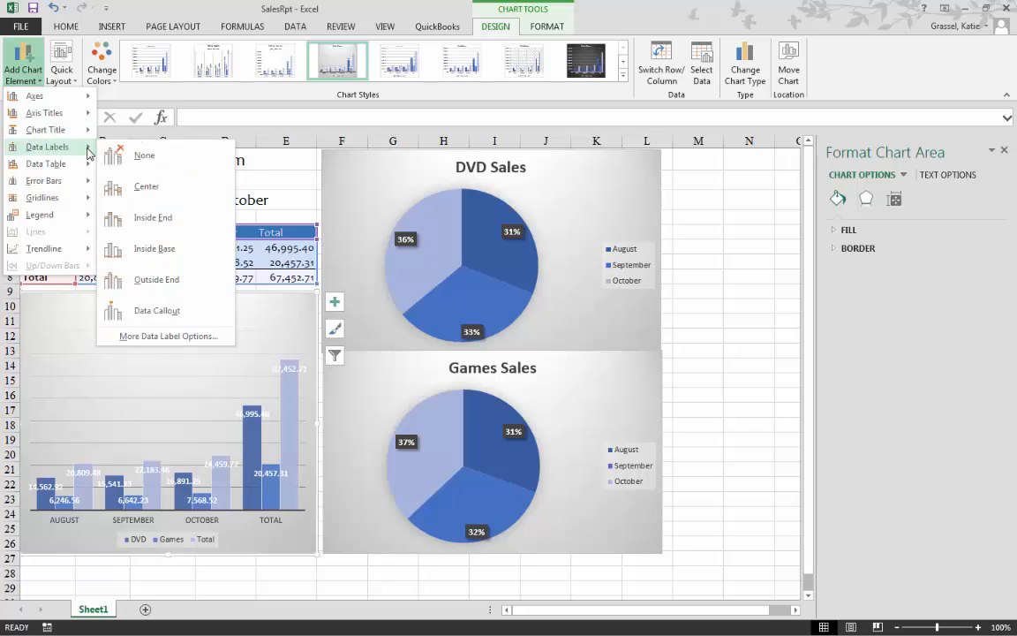
pyautogui.click(144, 156)
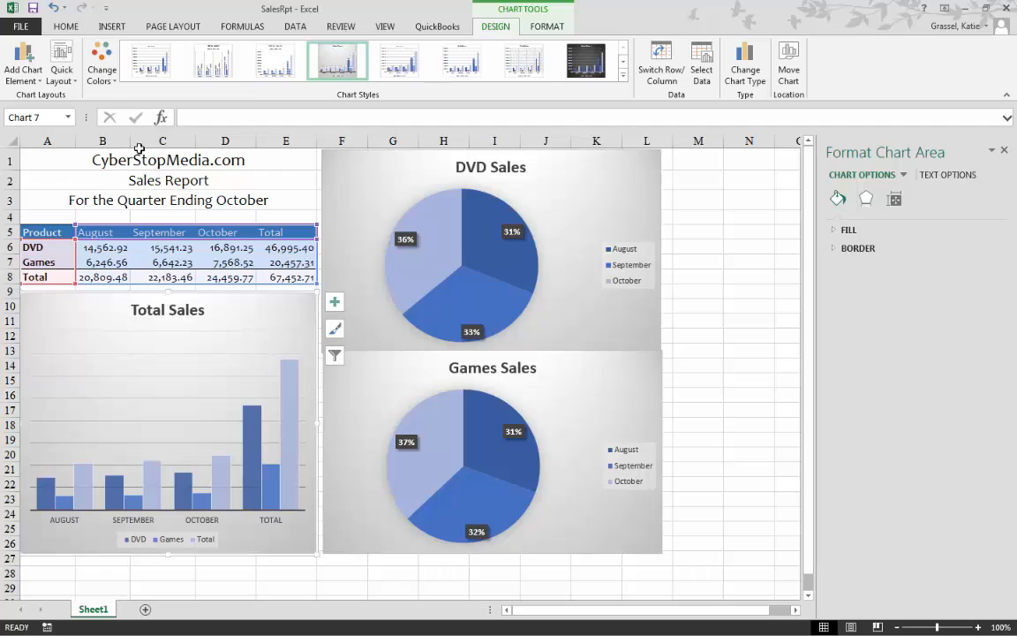
pyautogui.click(39, 81)
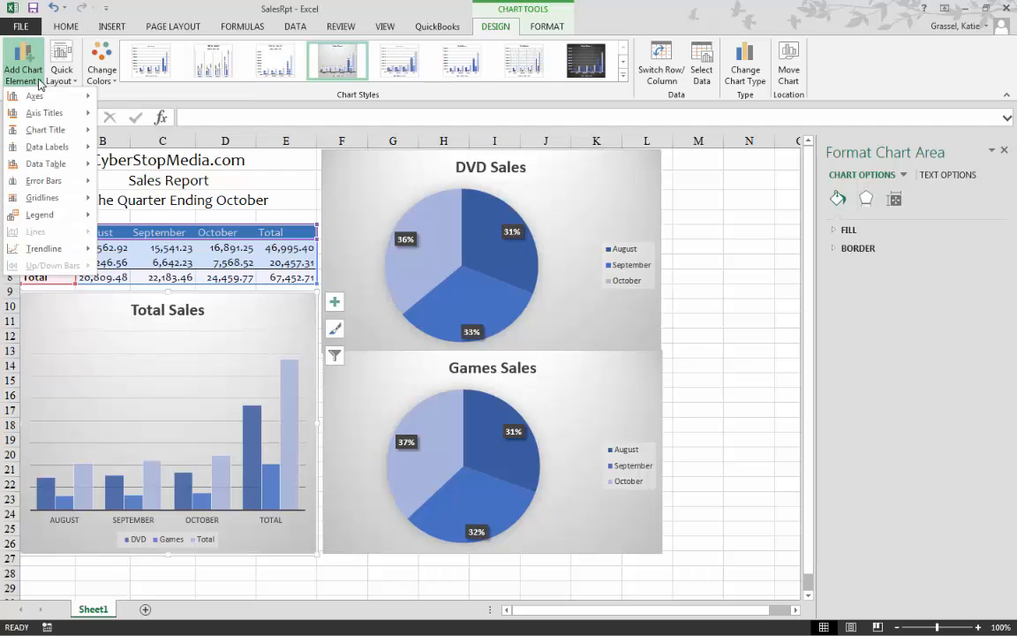
pyautogui.moveTo(69, 121)
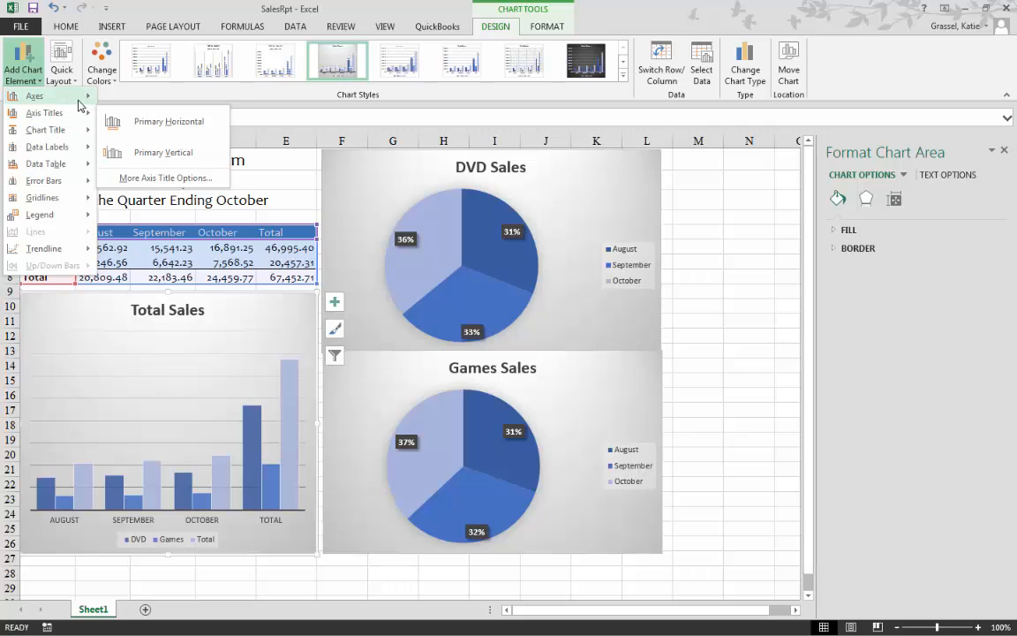
pyautogui.moveTo(79, 101)
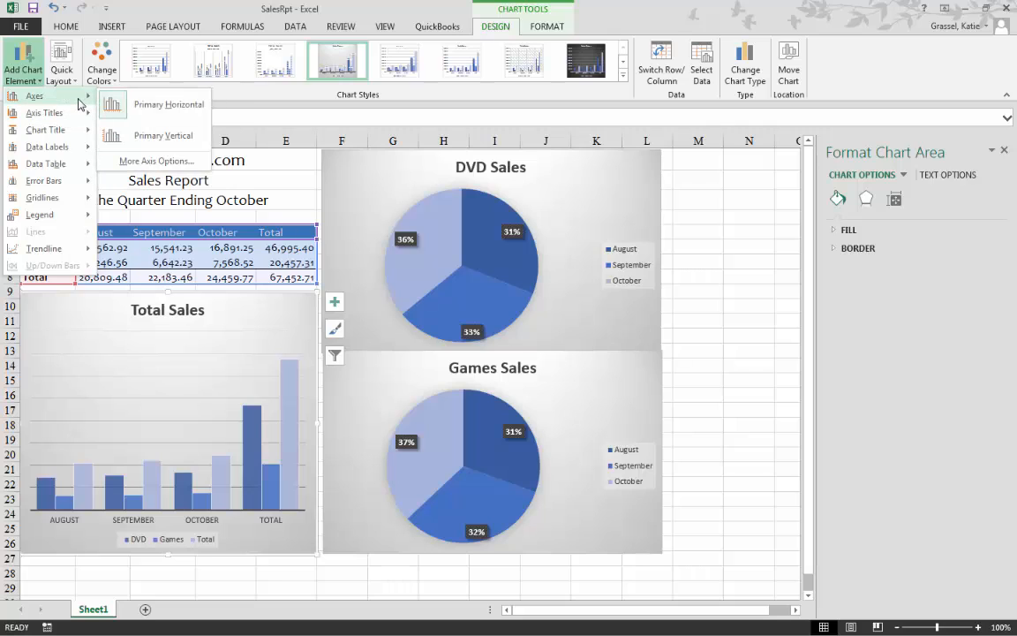
pyautogui.click(150, 135)
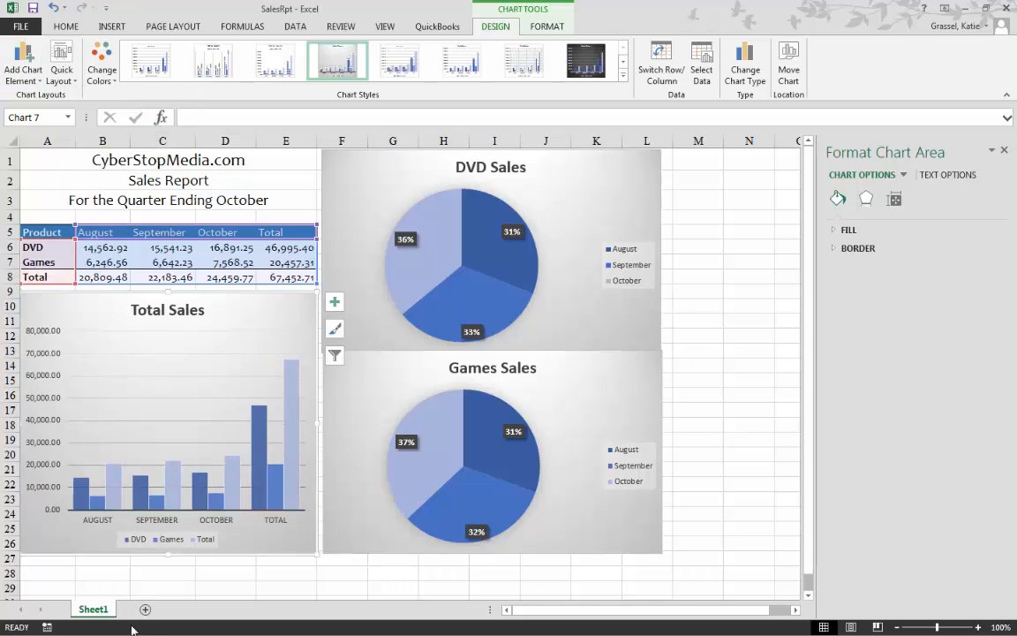